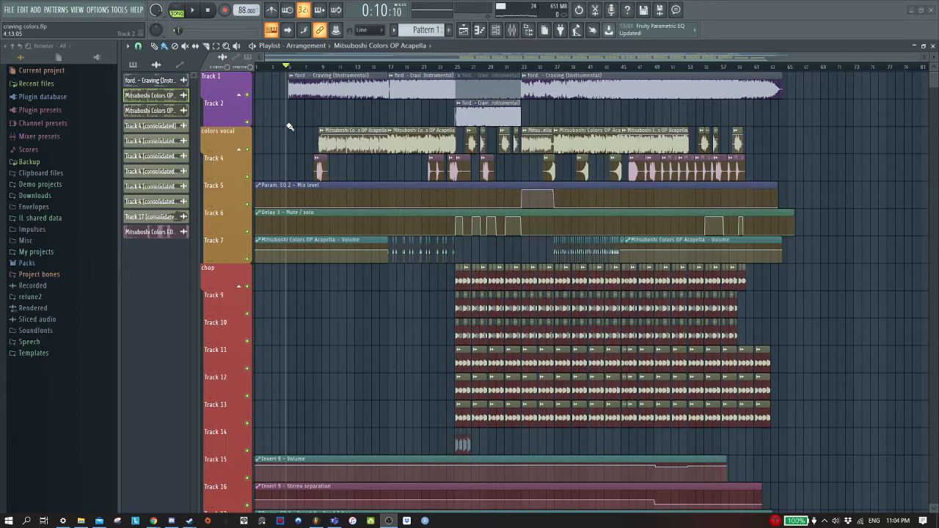
- Look over the arrangement's tracks and place the playhead at bar 8, near the first vocal clips
scroll(388, 289, "down", 4)
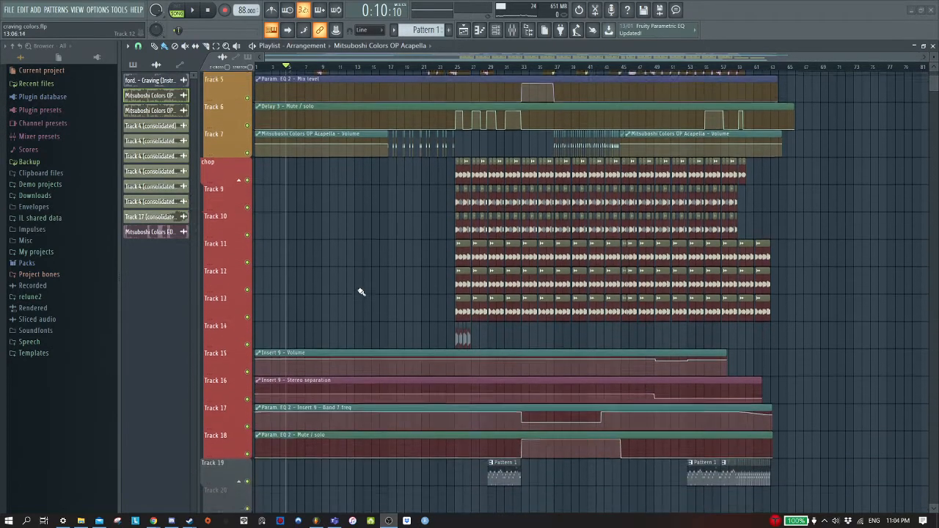
scroll(361, 292, "up", 4)
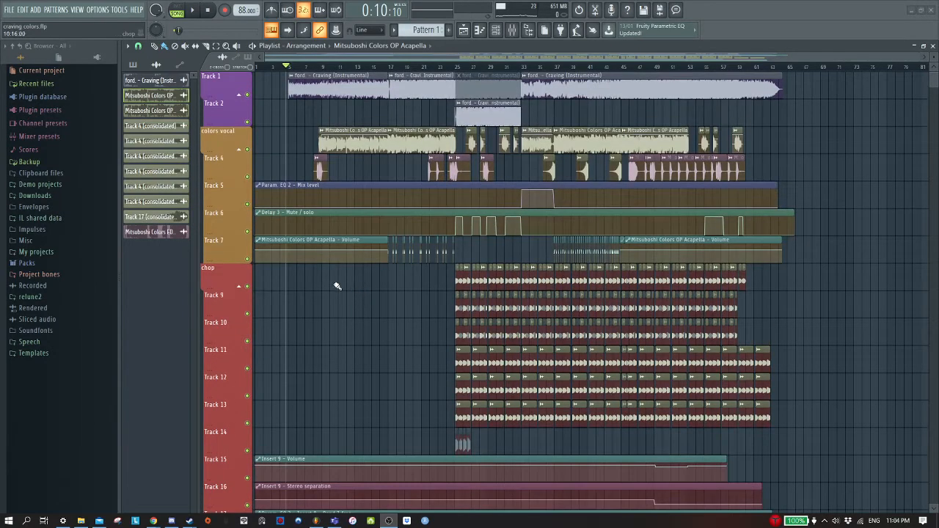
scroll(293, 271, "up", 2)
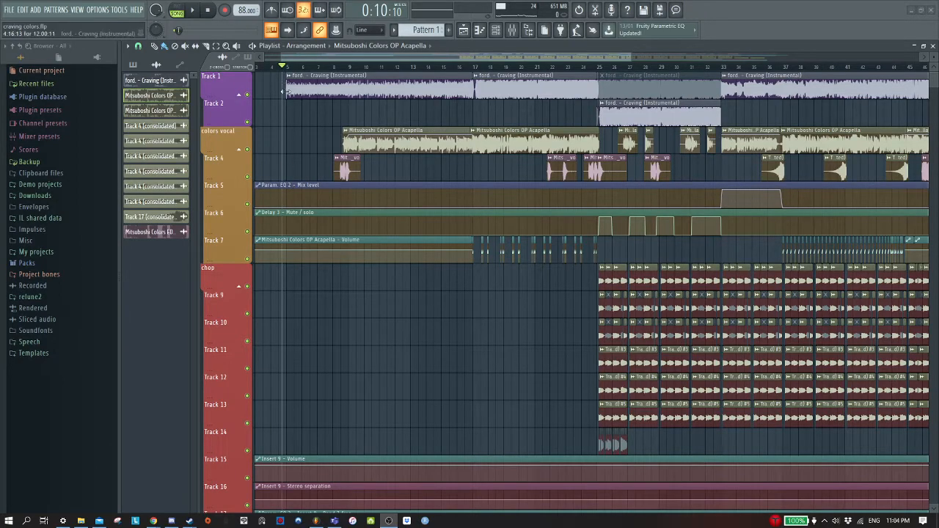
scroll(294, 138, "down", 2)
mouse_move(327, 67)
left_mouse_down()
mouse_move(430, 67)
mouse_move(318, 67)
left_mouse_up()
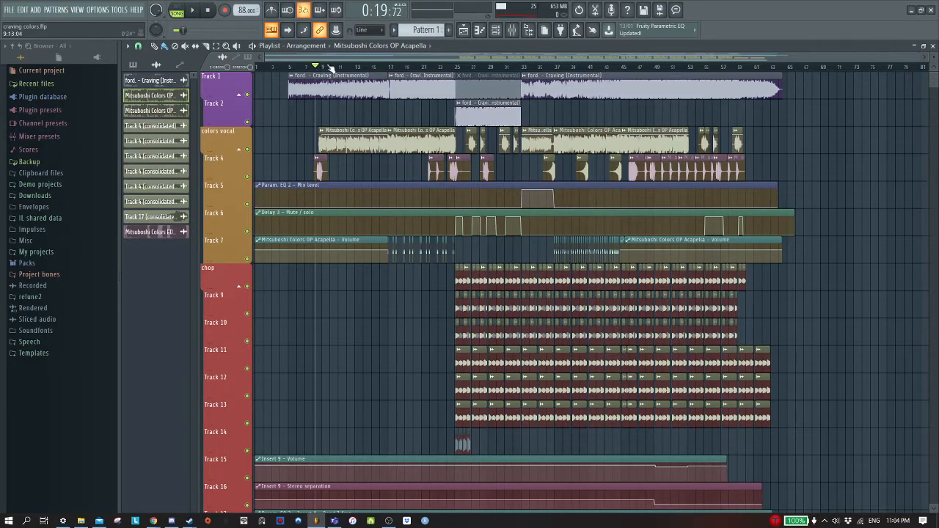
- Place the playhead at the second acapella clip near bar 17, and at bar 25 where the chop section begins
scroll(330, 66, "up", 3)
left_click_drag(508, 67, 521, 67)
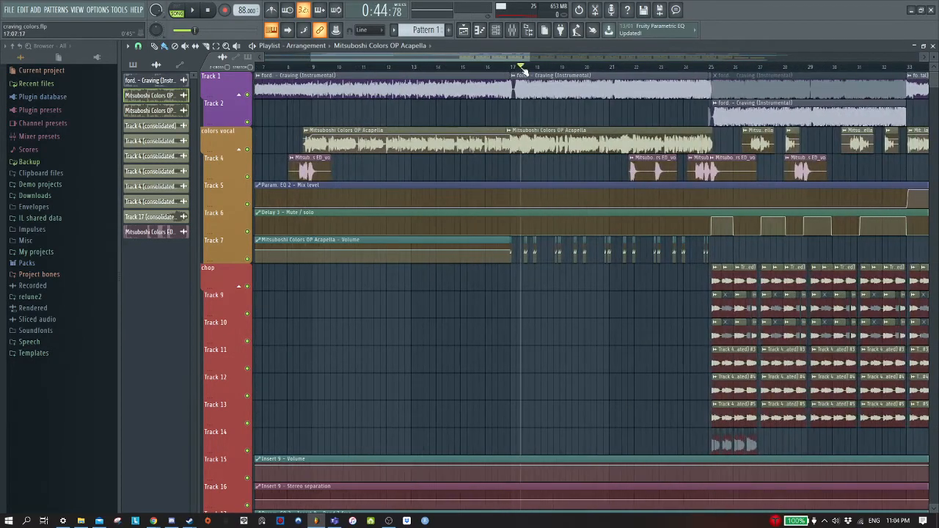
scroll(582, 257, "down", 5)
scroll(608, 262, "up", 5)
scroll(626, 231, "down", 2)
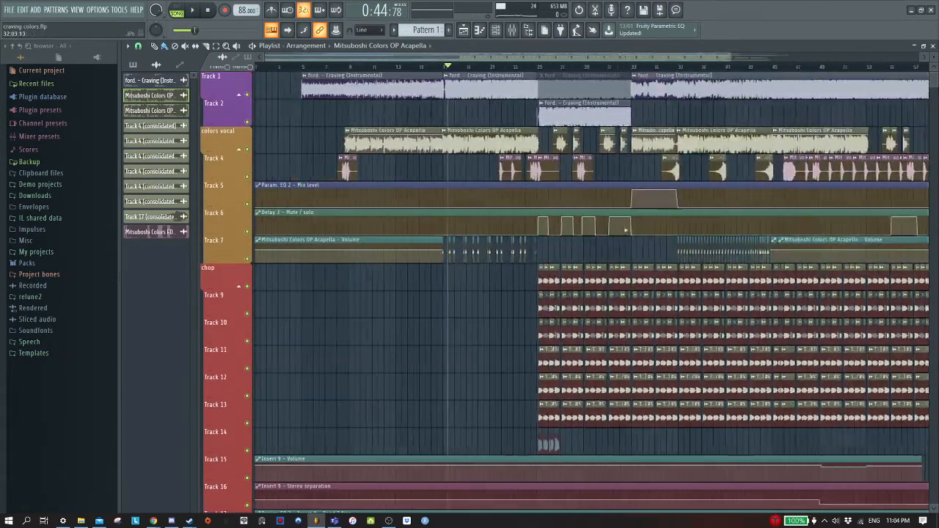
scroll(650, 207, "up", 1)
left_click(470, 67)
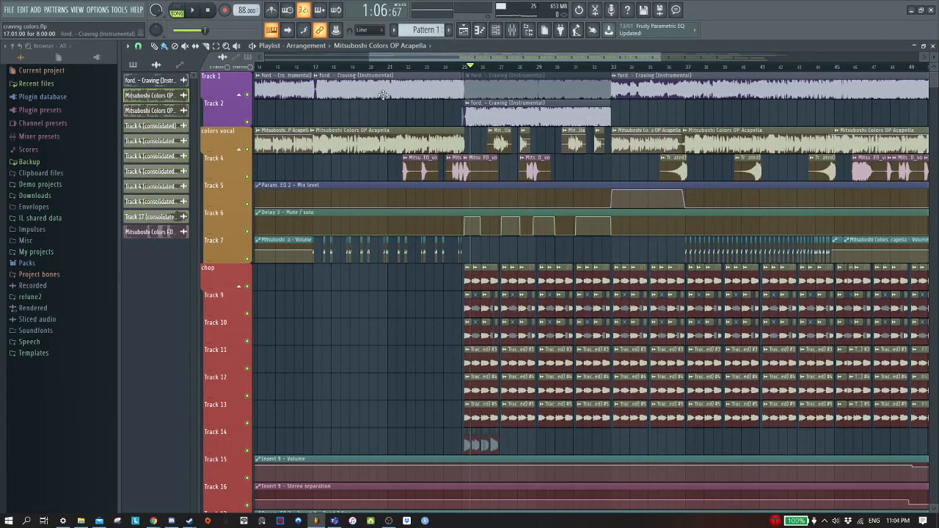
- Step the playhead through bars 17 and 22, ending at bar 9 near the start of the acapella
scroll(383, 95, "down", 2)
left_click(348, 66)
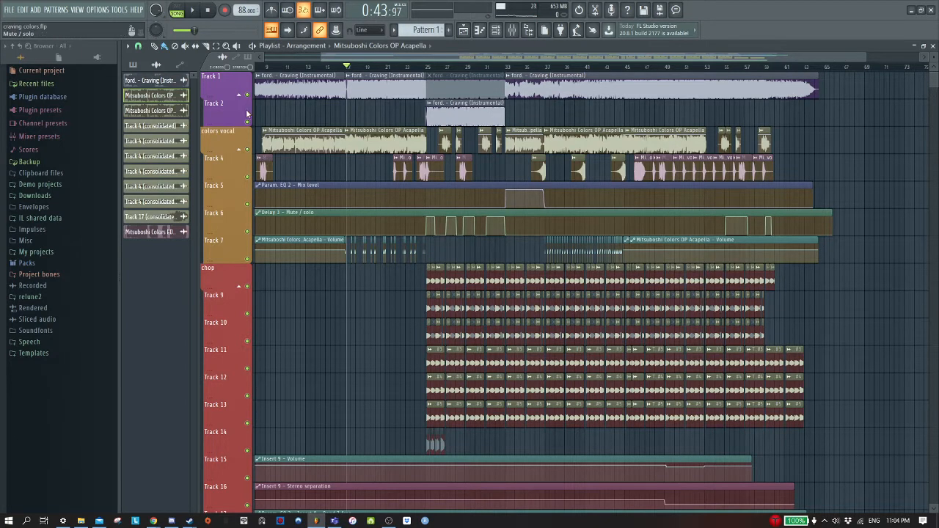
left_click_drag(416, 66, 400, 67)
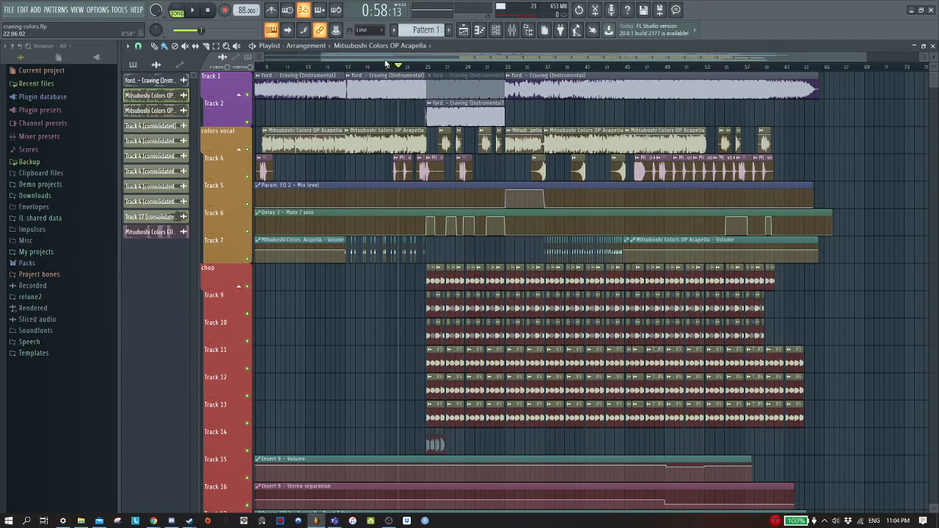
scroll(387, 65, "up", 3)
scroll(331, 72, "up", 2)
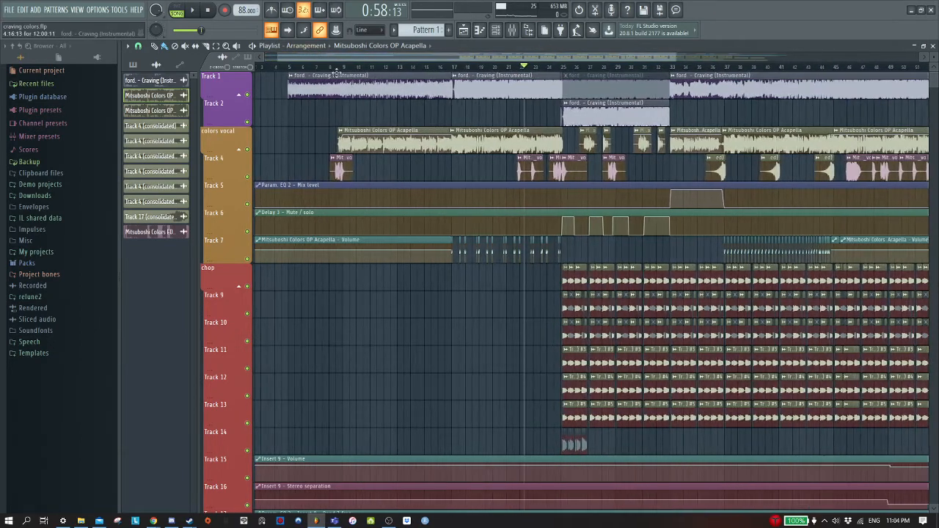
left_click(343, 66)
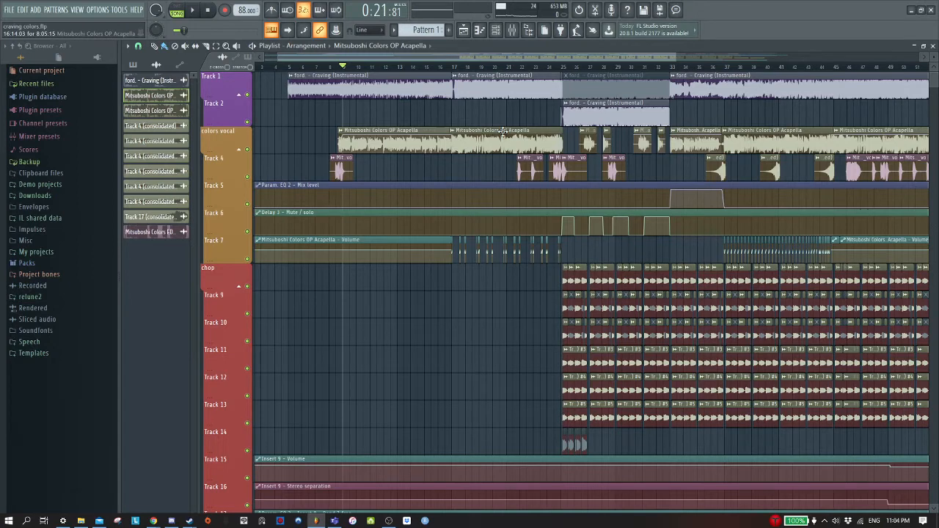
- Show the mixer and play the acapella over the instrumental from just before bar 10
left_click(512, 32)
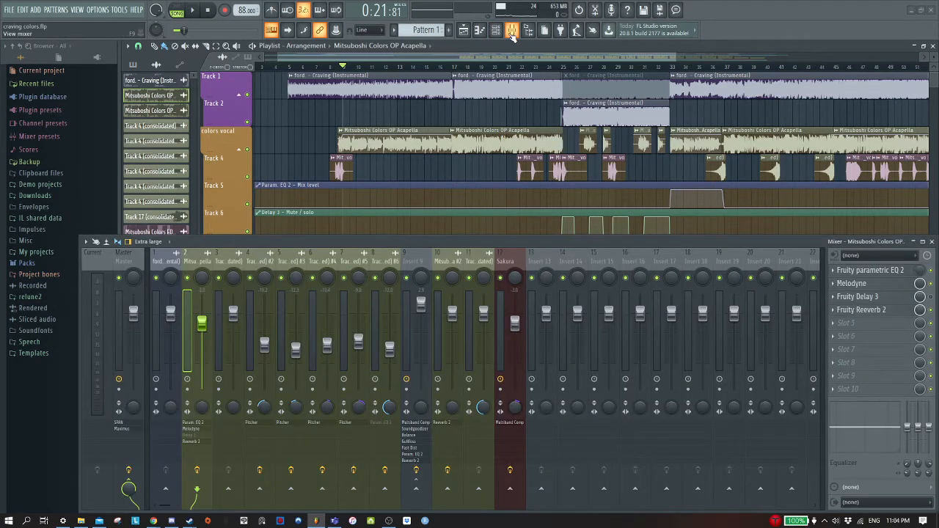
left_click(512, 32)
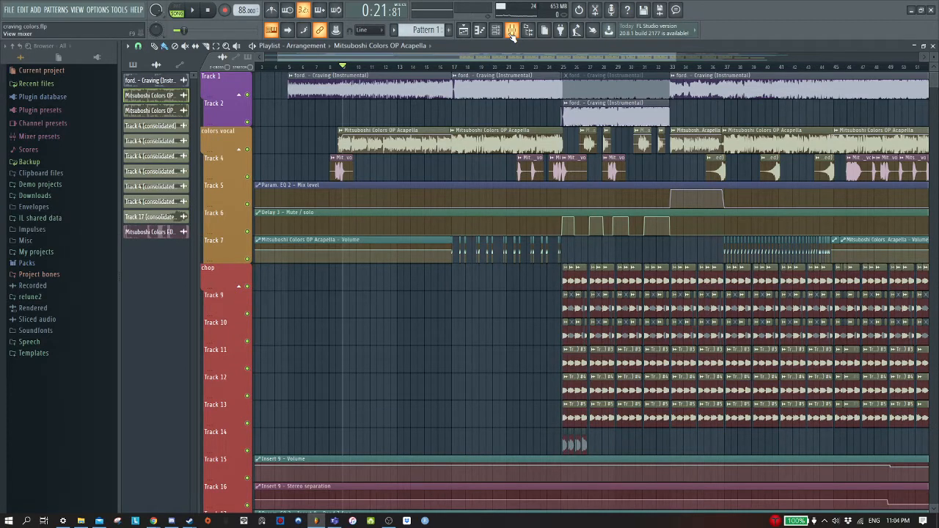
left_click(512, 31)
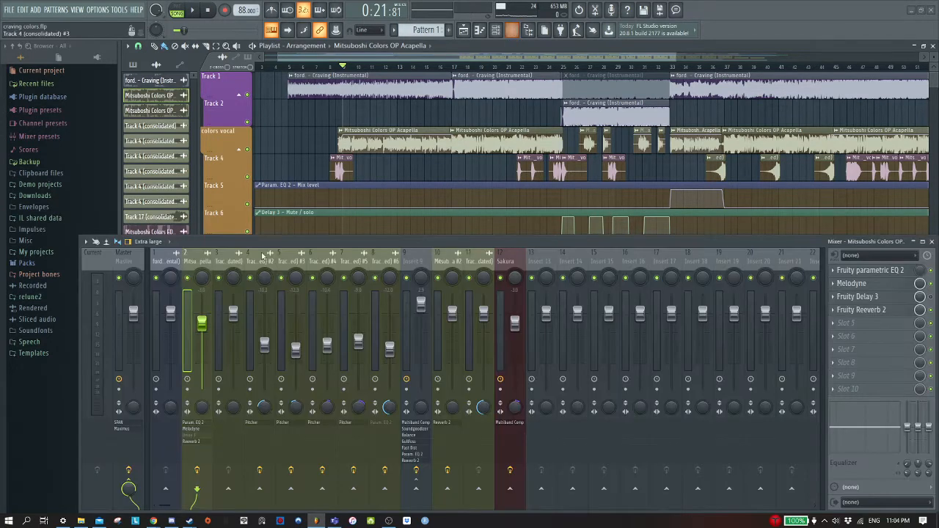
left_click(353, 68)
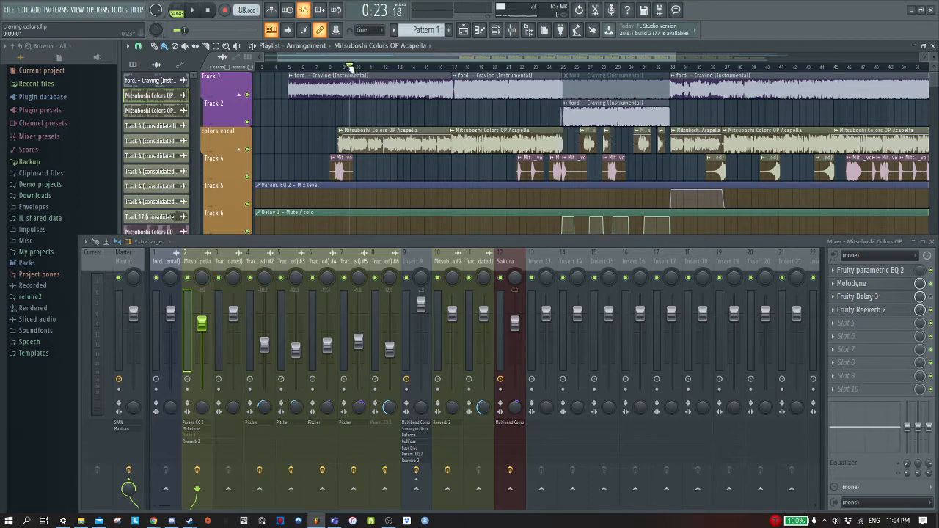
mouse_move(350, 67)
left_mouse_down()
mouse_move(338, 67)
mouse_move(359, 67)
left_mouse_up()
key("space")
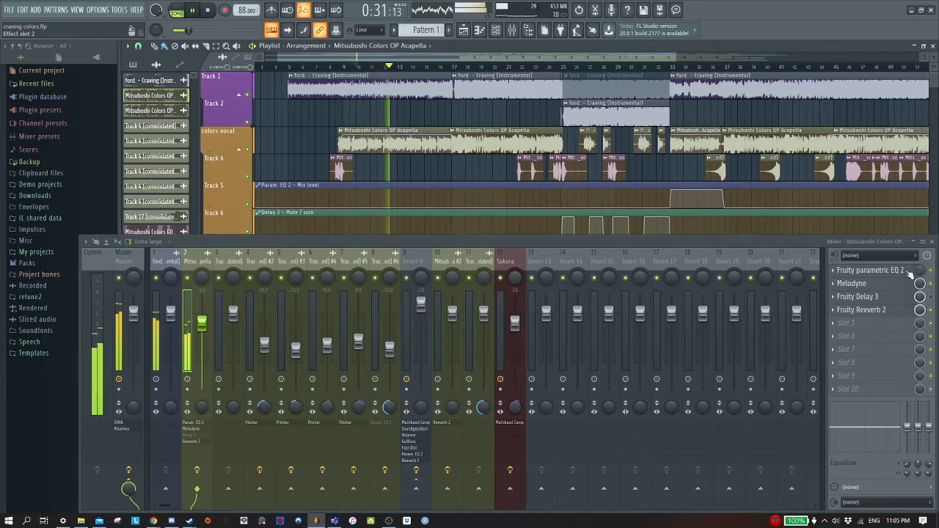
key("space")
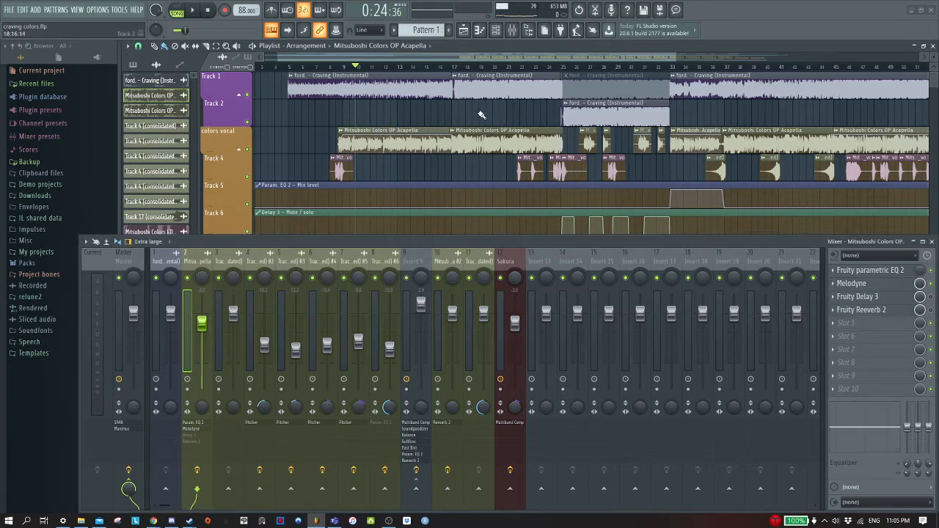
- Replay the same passage with Fruity Reeverb 2 bypassed on the acapella's mixer track, and close the mixer
key("space")
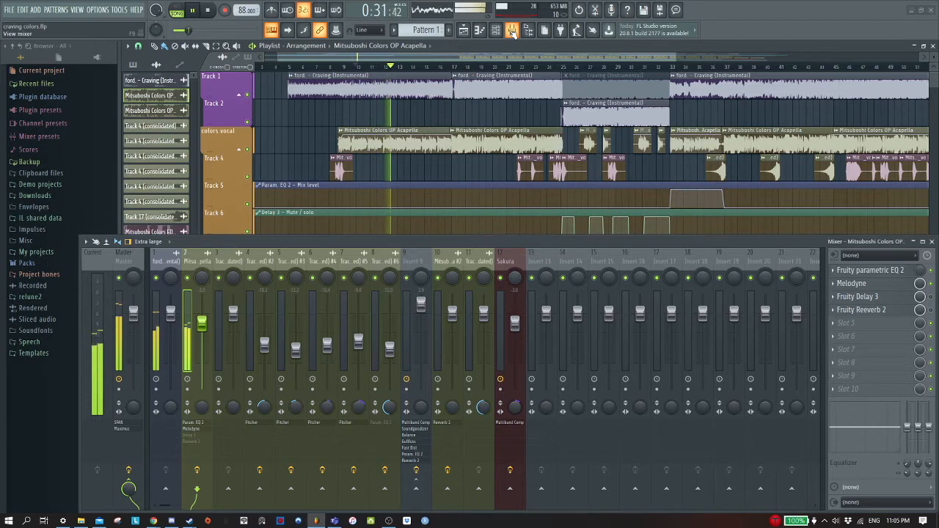
key("space")
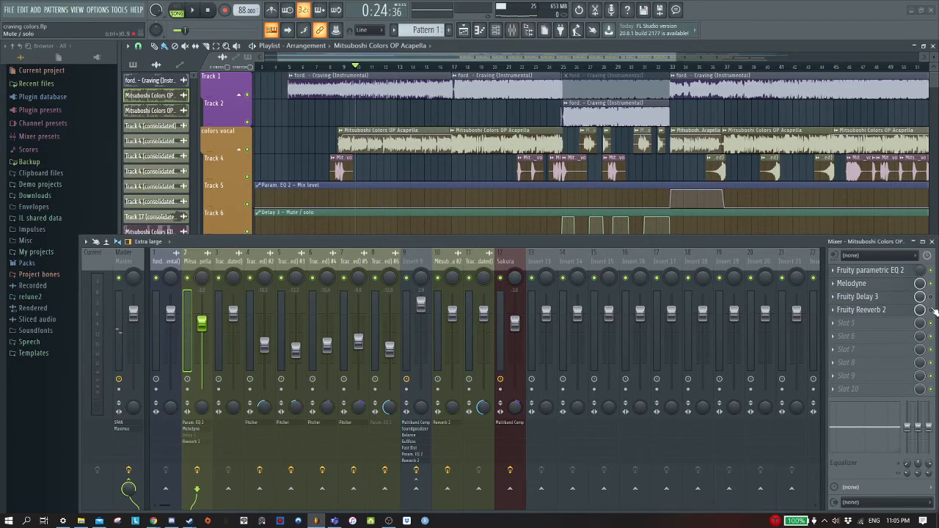
left_click(511, 29)
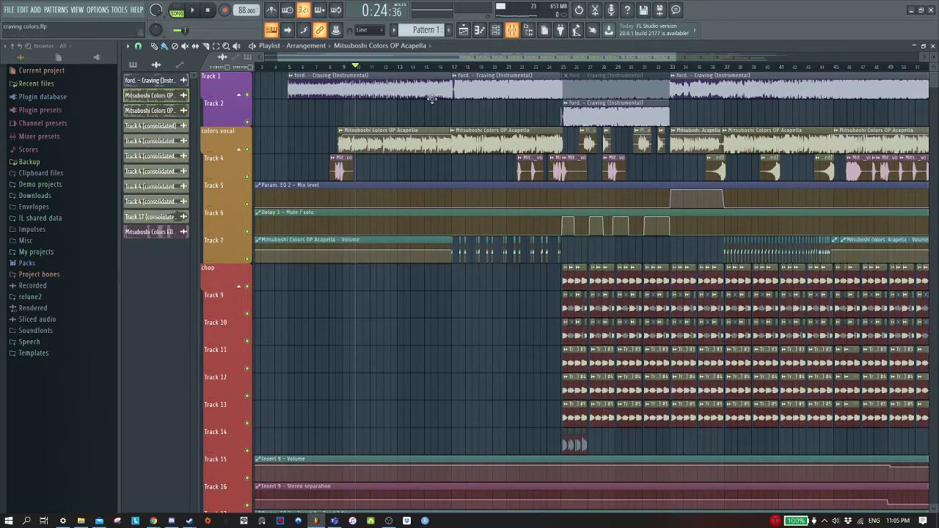
- Examine the arrangement's later section with the chop tracks, and return to the opening bars
scroll(433, 122, "down", 5)
scroll(433, 123, "up", 5)
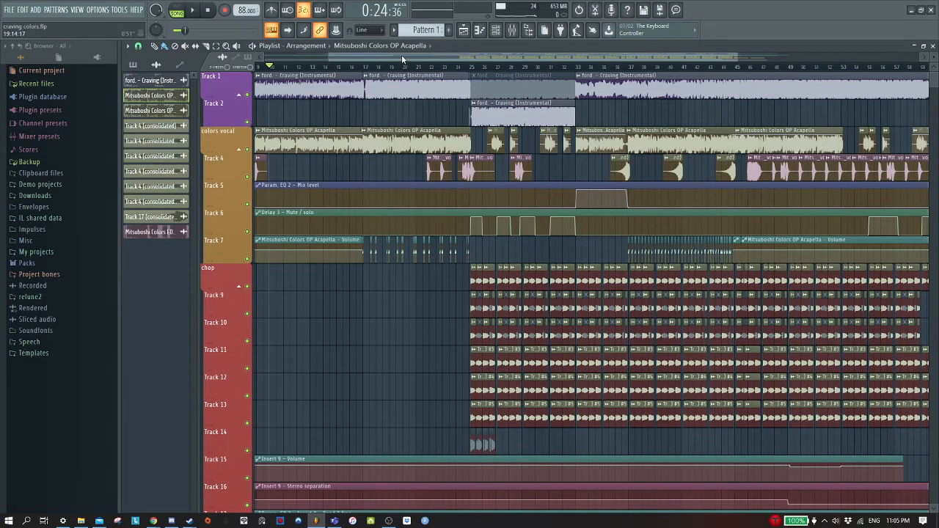
left_click_drag(404, 58, 451, 55)
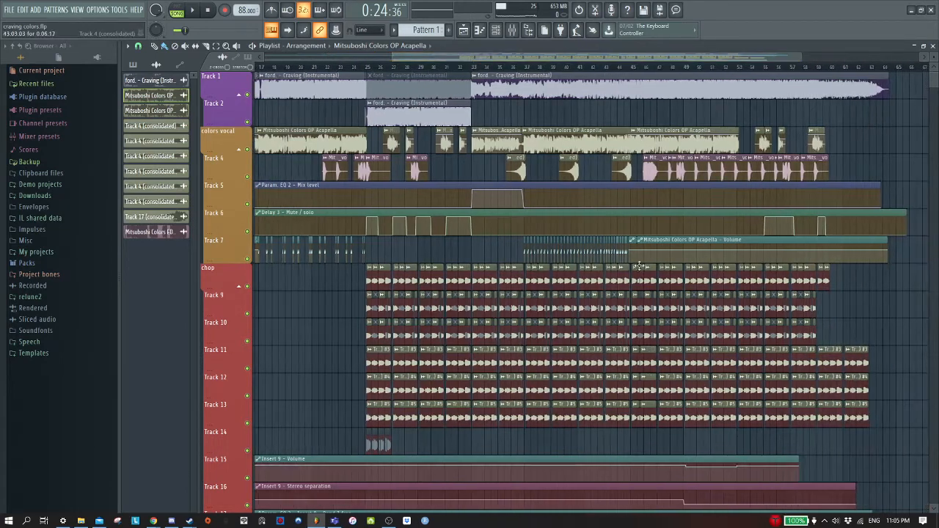
scroll(494, 434, "down", 3)
scroll(478, 342, "up", 3)
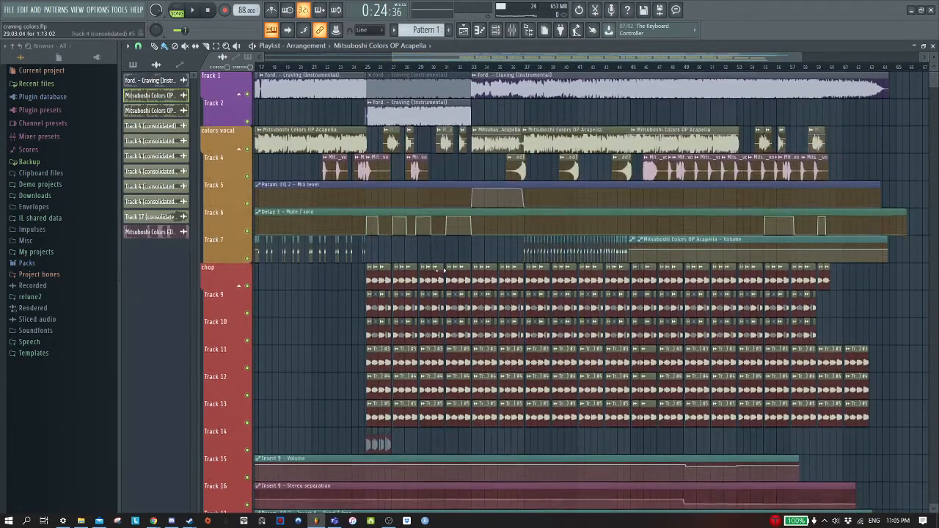
left_click_drag(416, 58, 289, 62)
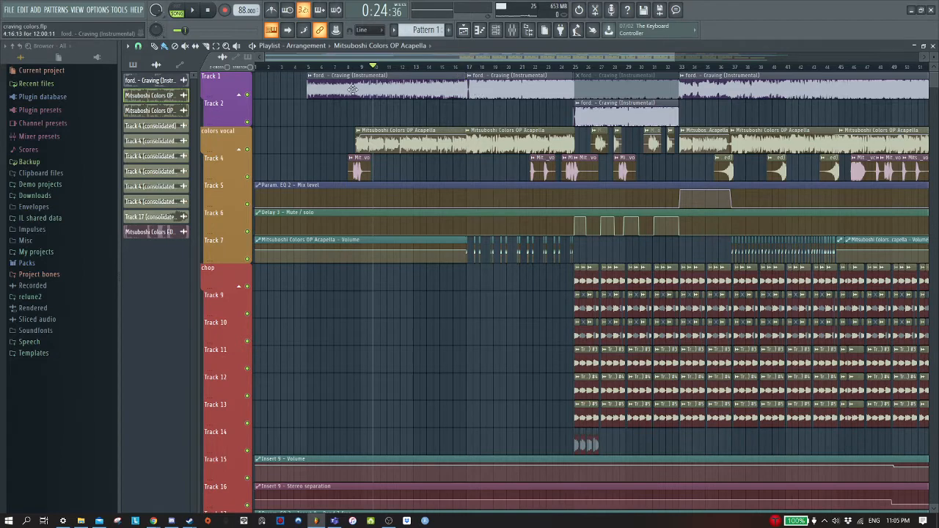
scroll(440, 111, "up", 1, "ctrl")
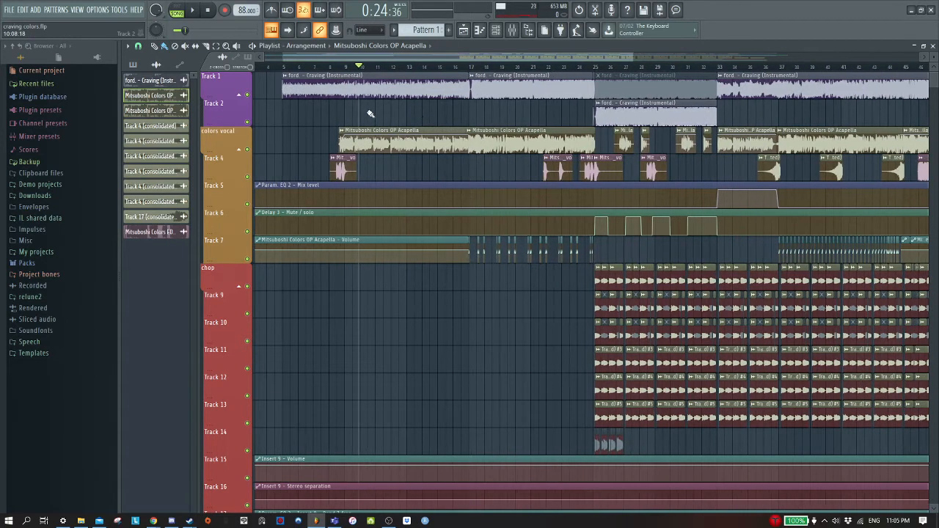
- Inspect the channel settings of the Mitsuboshi Colors OP Acapella clip and of the first Mitsuboshi Colors ED_vo clip on Track 4
double_click(396, 141)
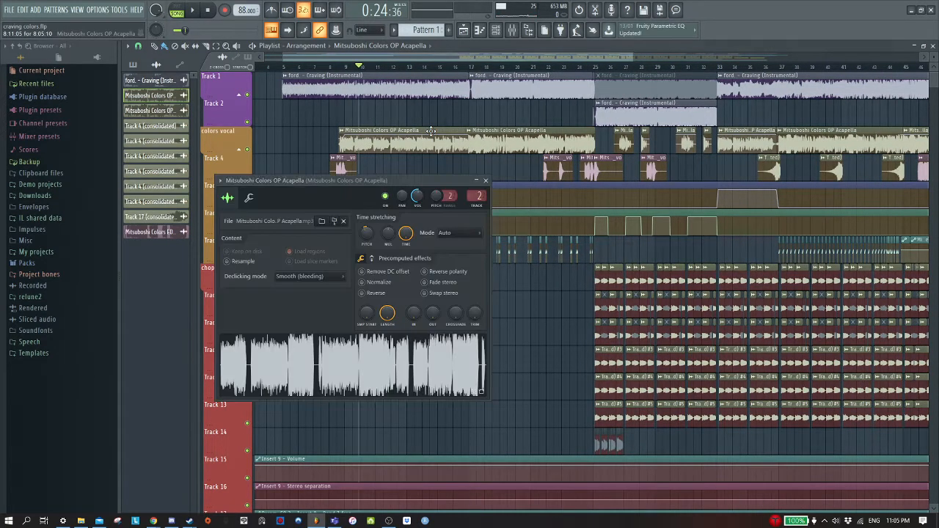
left_click(485, 181)
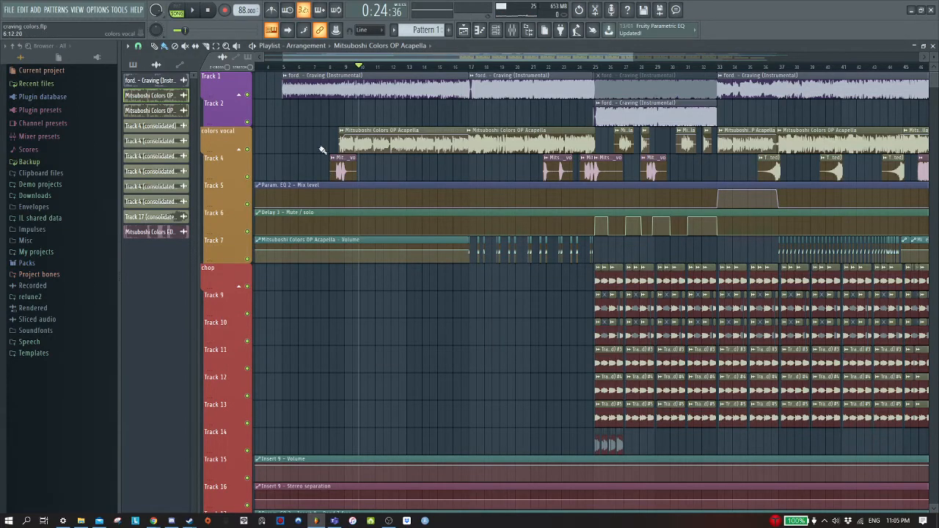
scroll(333, 154, "up", 3, "ctrl")
scroll(360, 166, "down", 3, "ctrl")
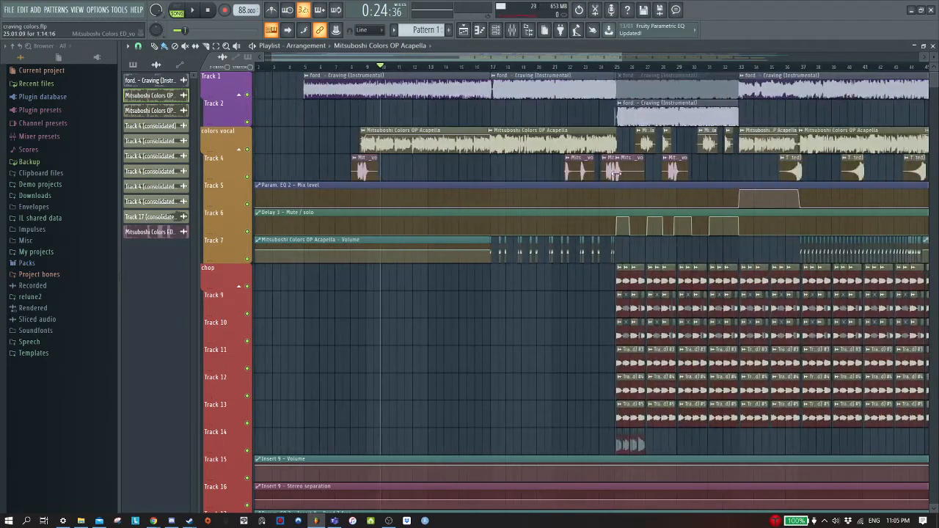
double_click(359, 167)
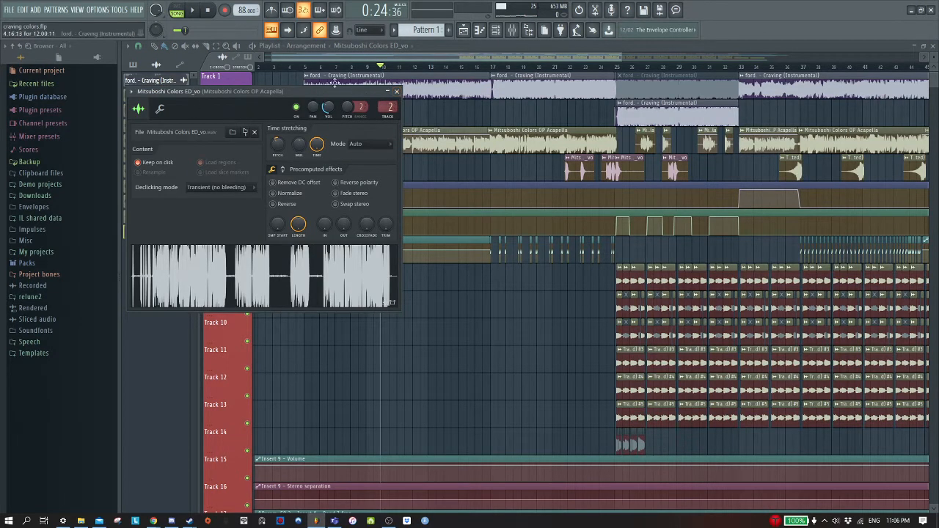
left_click(396, 91)
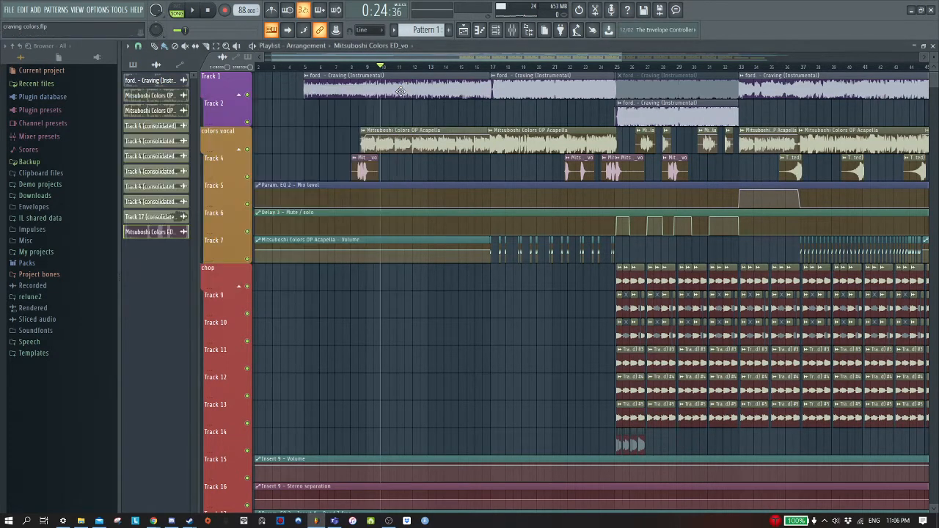
- Mute Track 1, Track 2 and the colors vocal track, and play the first Track 4 clip from bar 8
left_click(248, 150)
left_click(248, 96)
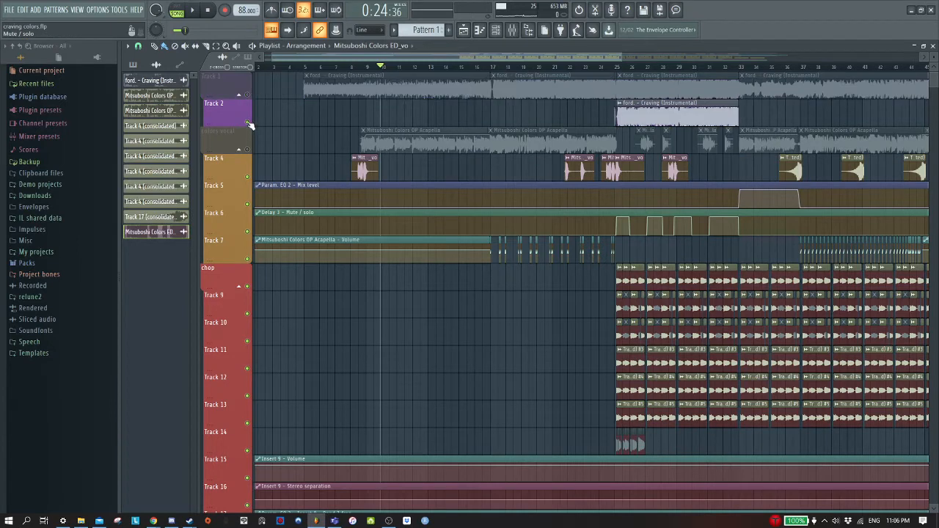
left_click(248, 122)
left_click(357, 68)
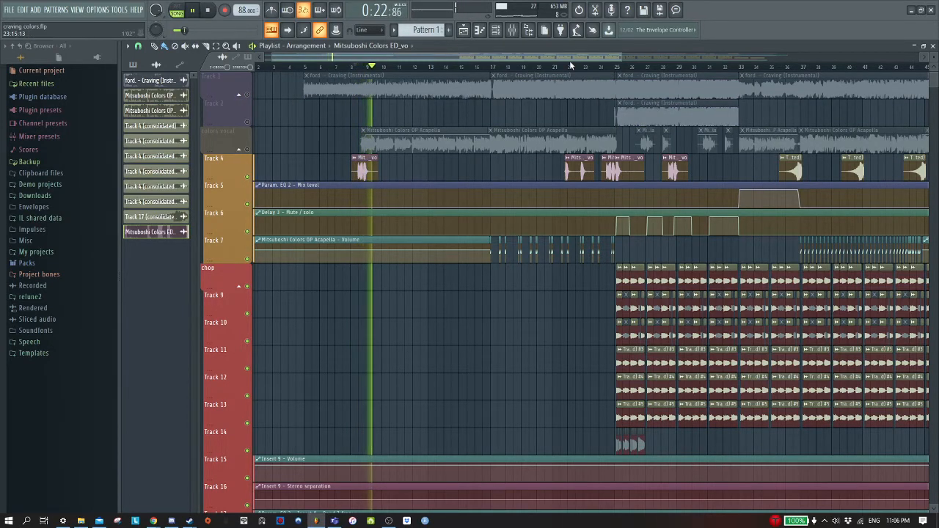
key("space")
- View the arrangement around the chop section from bar 25 and bring up the mixer with its effect inserts
left_click(512, 30)
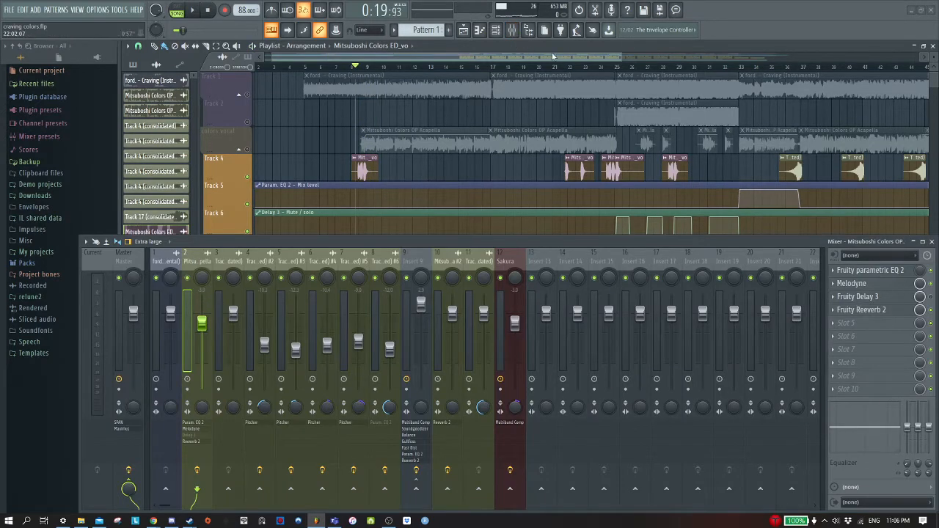
left_click(512, 30)
scroll(413, 94, "up", 3)
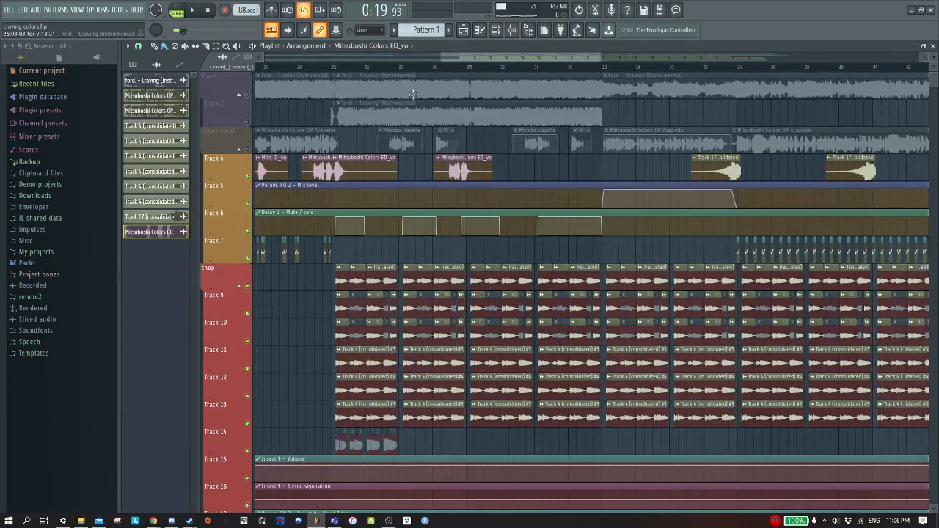
scroll(413, 94, "down", 3)
left_click(512, 30)
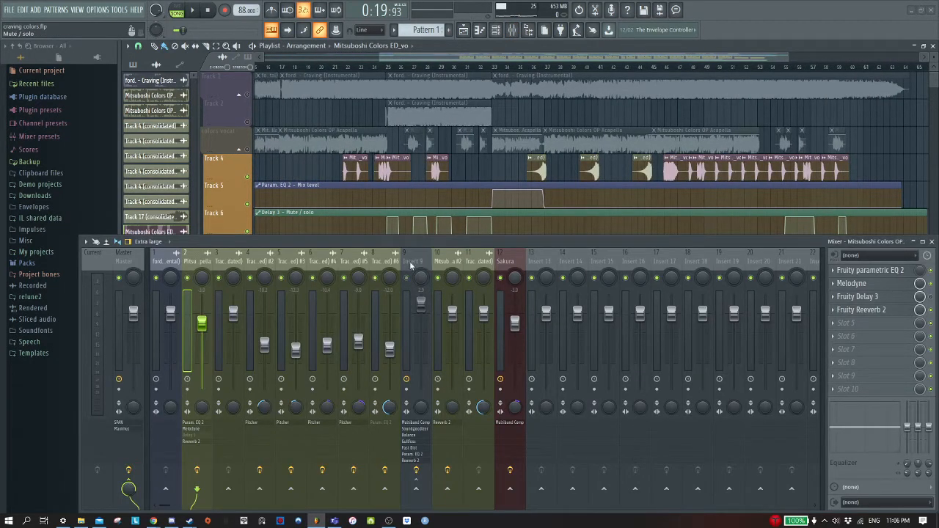
- Play the arrangement from bar 21, then mute the colors vocal track and play from bar 24
left_click(512, 30)
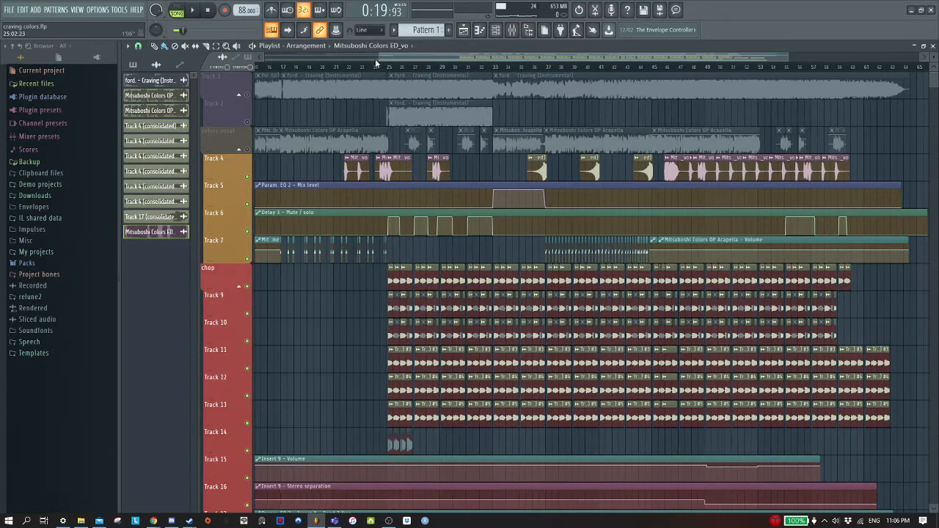
left_click(341, 67)
key("space")
scroll(343, 73, "up", 1)
scroll(343, 74, "up", 2)
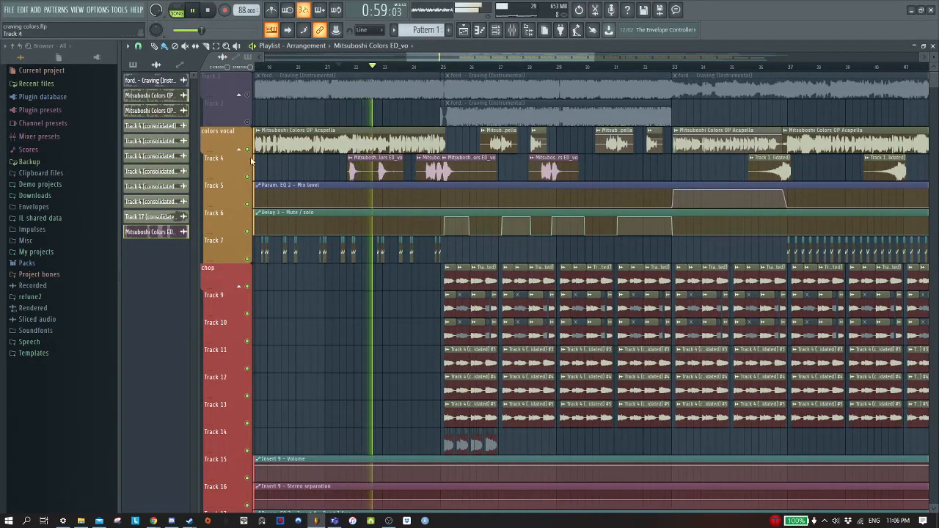
left_click(247, 150)
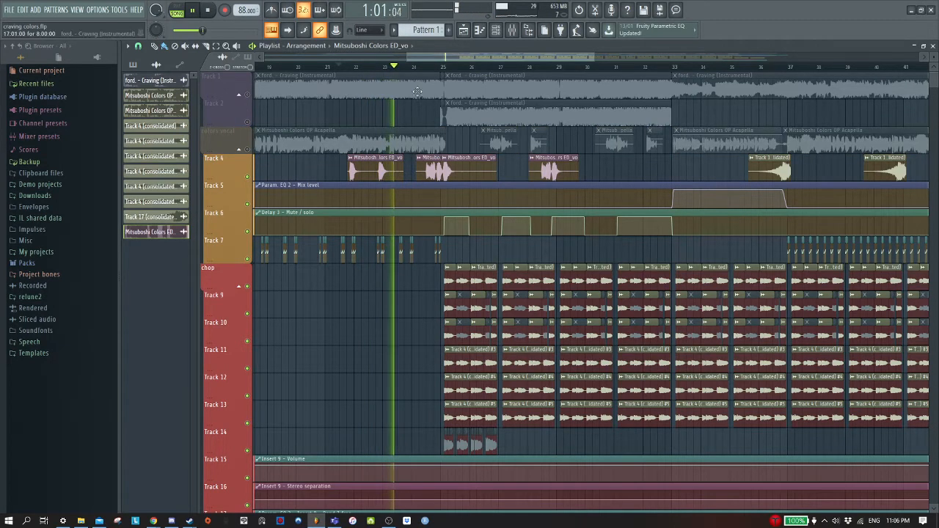
left_click(422, 67)
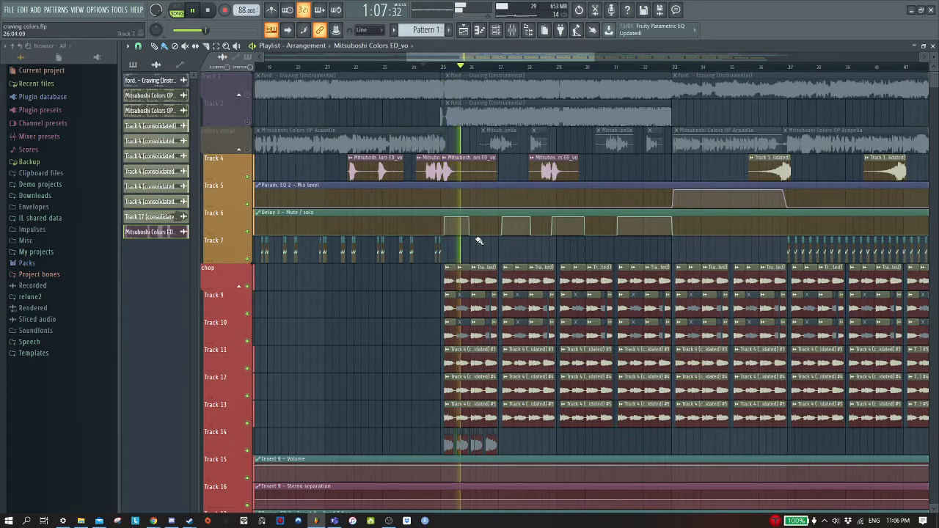
- Stop playback and toggle the mute state of Insert 9 in the mixer
left_click(516, 35)
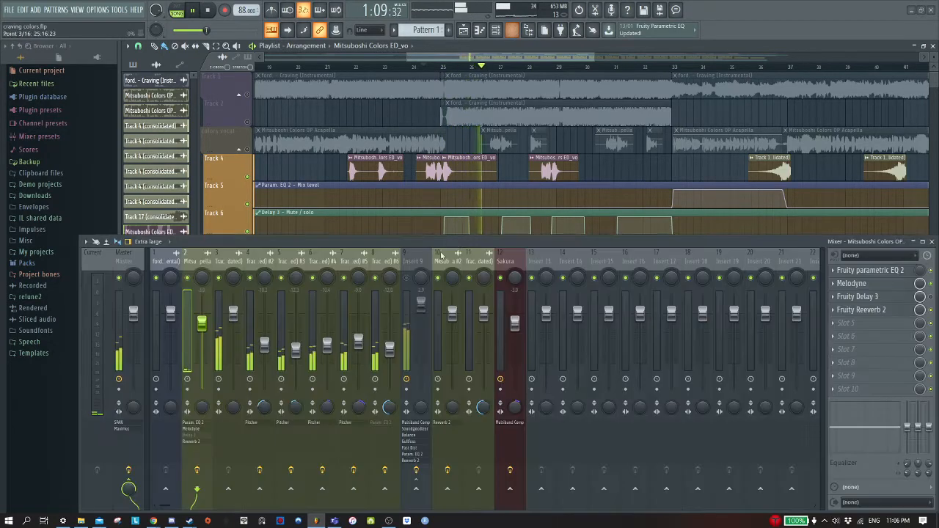
key("space")
left_click(408, 278)
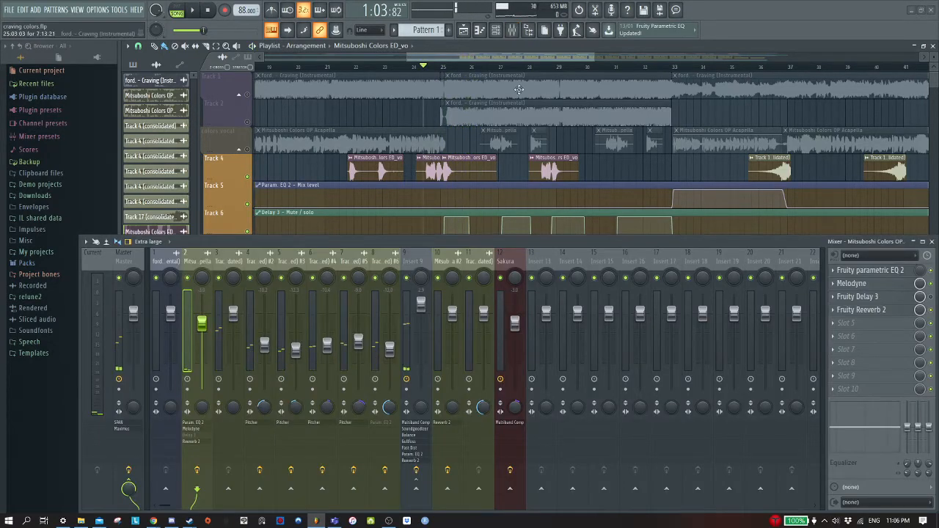
left_click(512, 31)
- Unmute the colors vocal track and play the chop section from bar 26
scroll(559, 134, "down", 3)
scroll(524, 237, "up", 3)
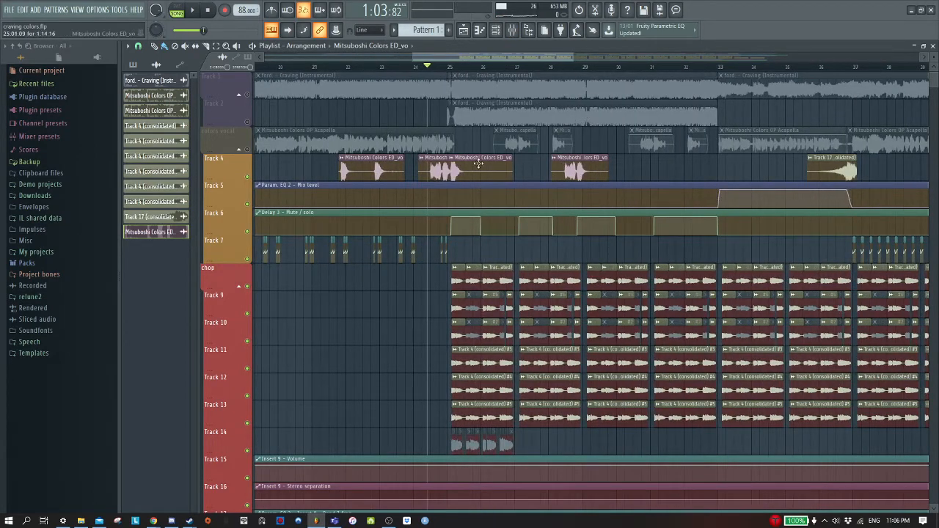
left_click(248, 150)
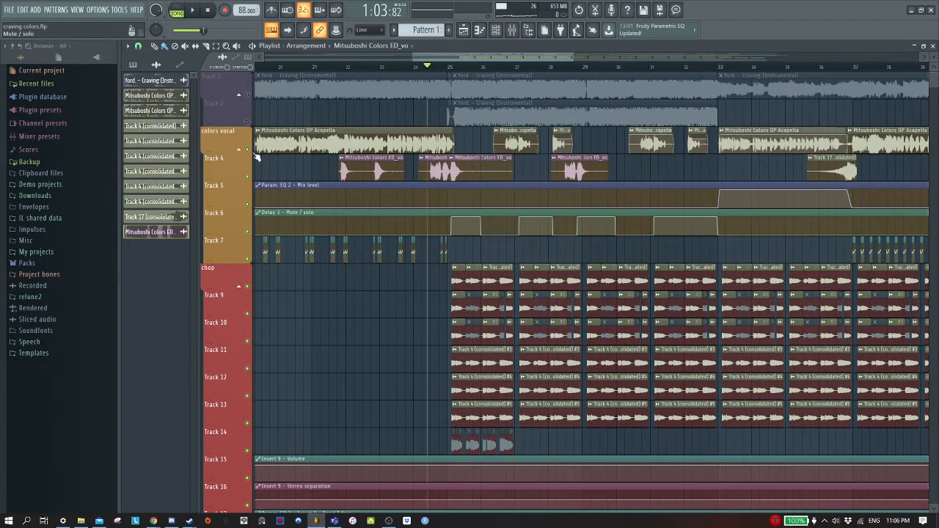
left_click(513, 29)
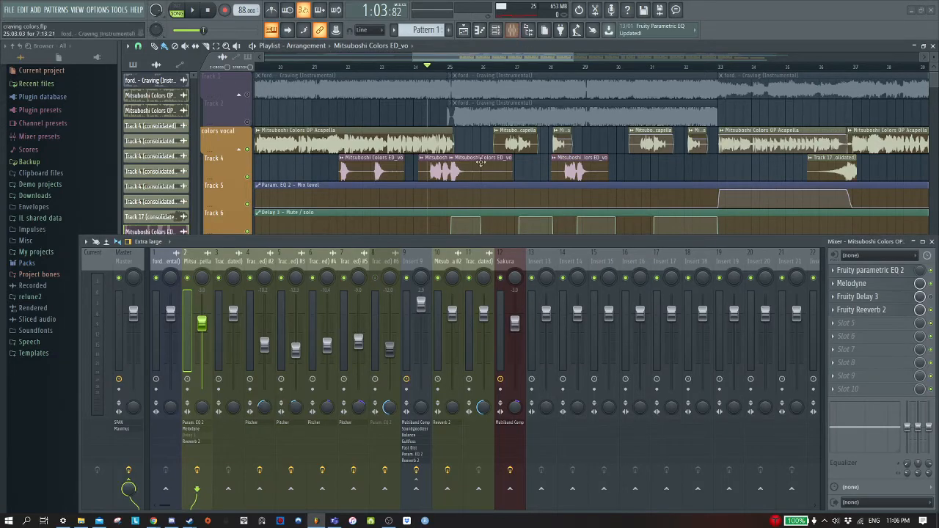
left_click(513, 29)
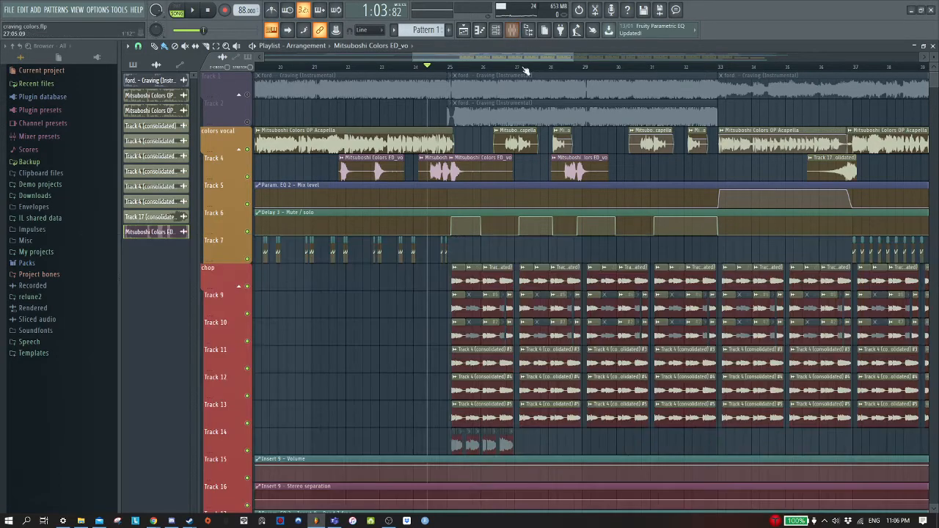
left_click(505, 67)
key("space")
scroll(556, 95, "up", 5)
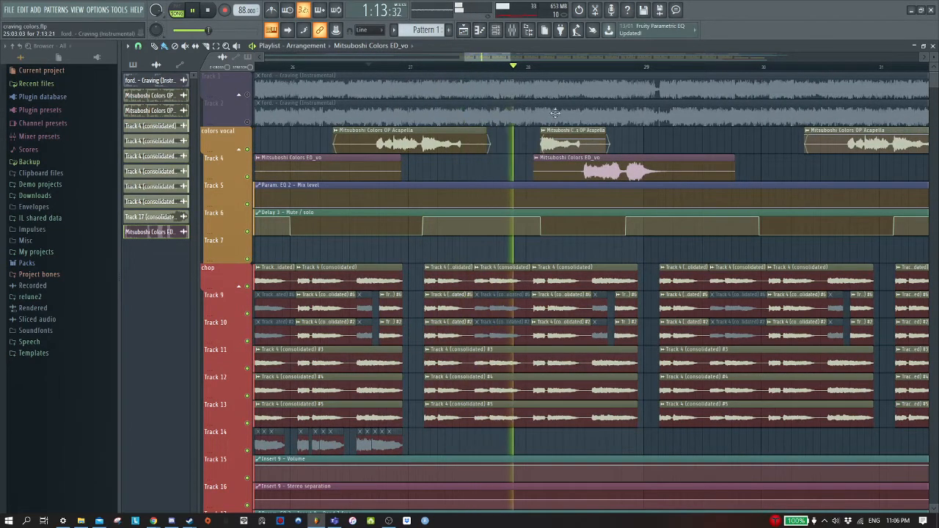
key("space")
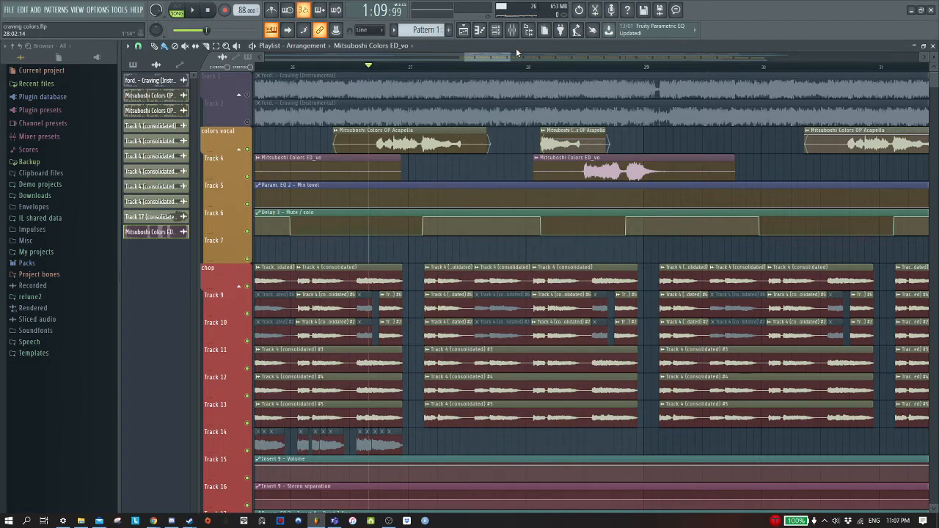
- Inspect the Fruity Delay 3 settings and preset list on the Mitsuboshi Colors OP Acapella insert
scroll(756, 119, "down", 10)
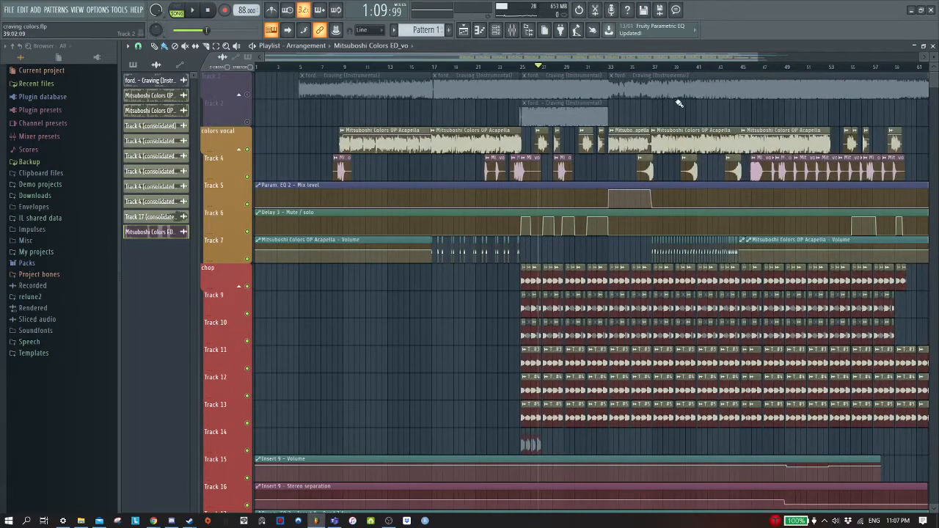
scroll(677, 98, "up", 7)
scroll(471, 116, "up", 3)
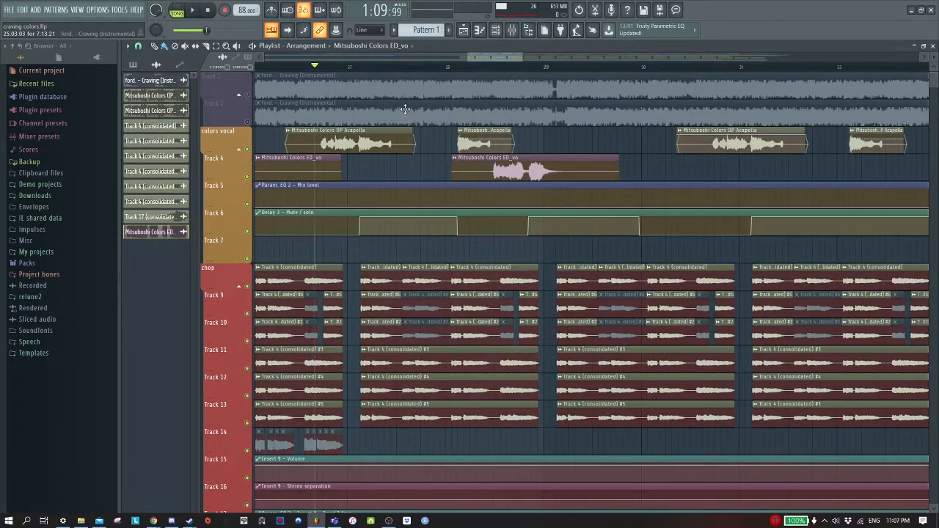
left_click(512, 29)
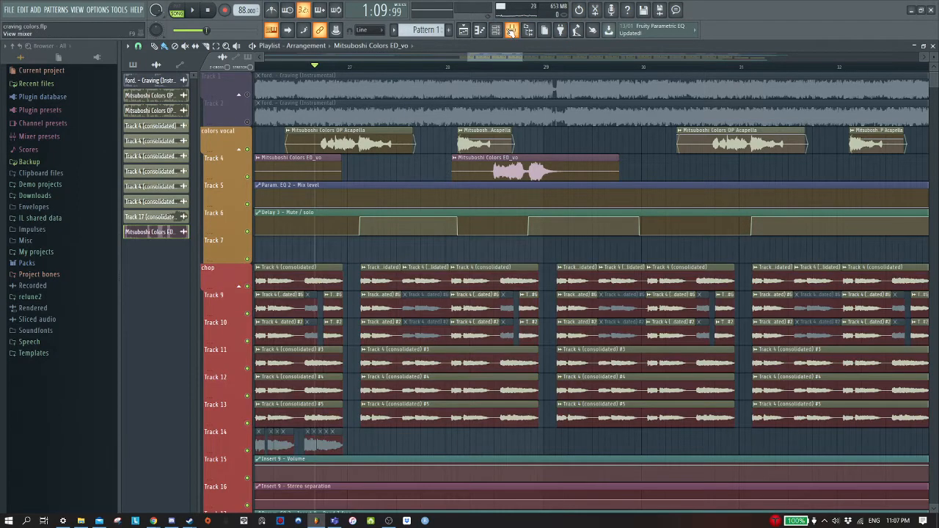
left_click(512, 33)
left_click(857, 297)
left_click(131, 91)
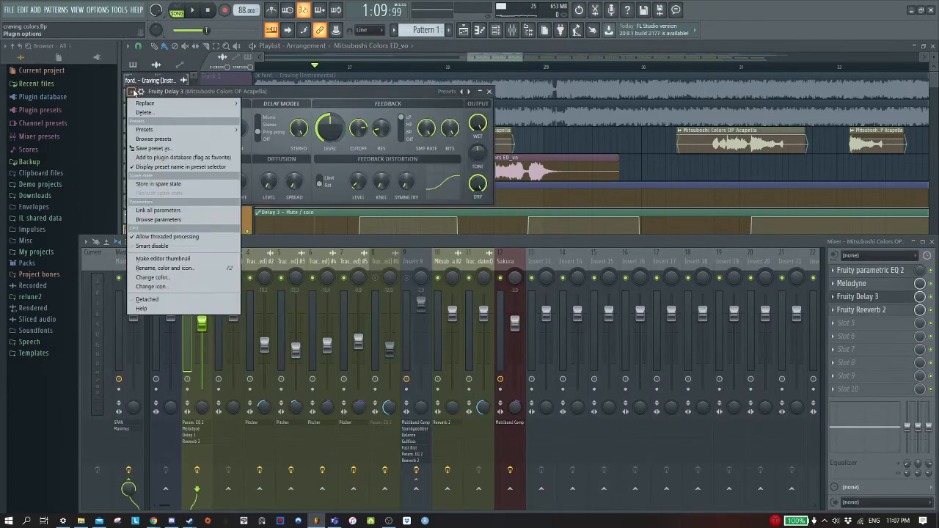
mouse_move(147, 129)
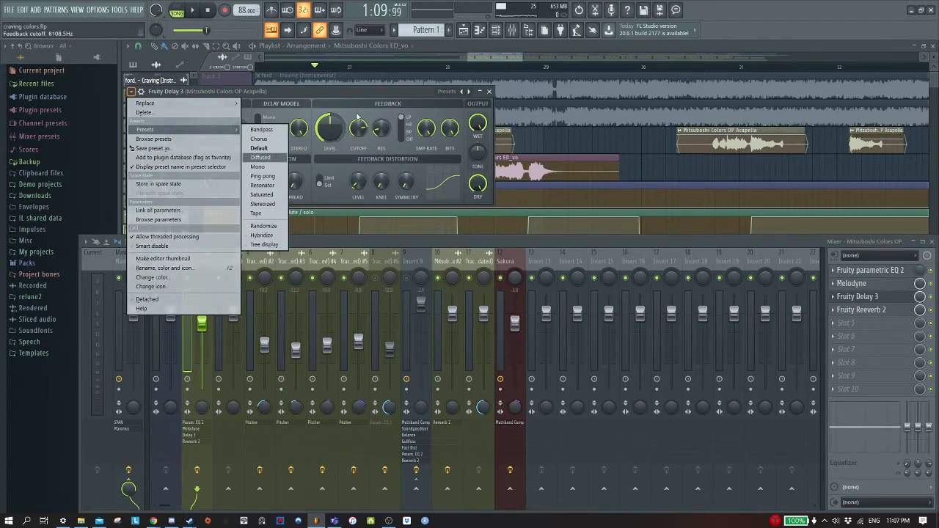
left_click(262, 177)
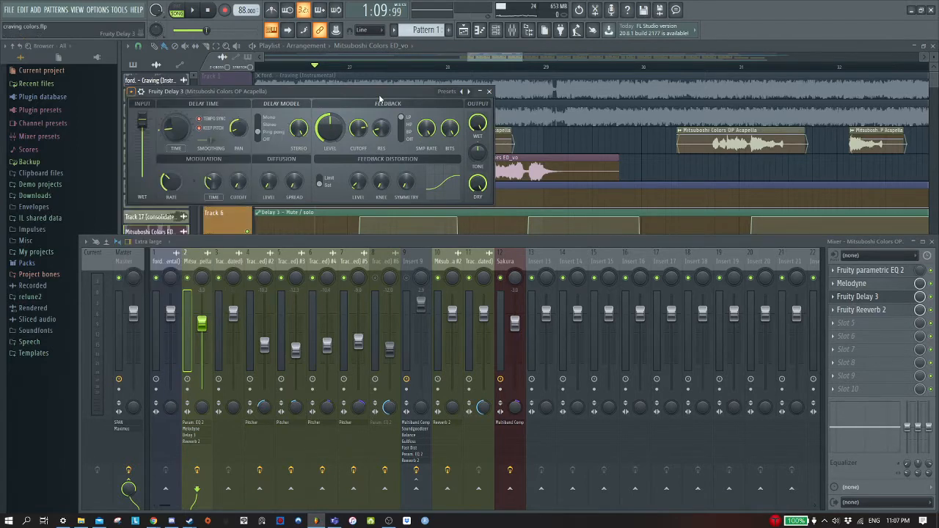
left_click(489, 91)
scroll(415, 111, "down", 2)
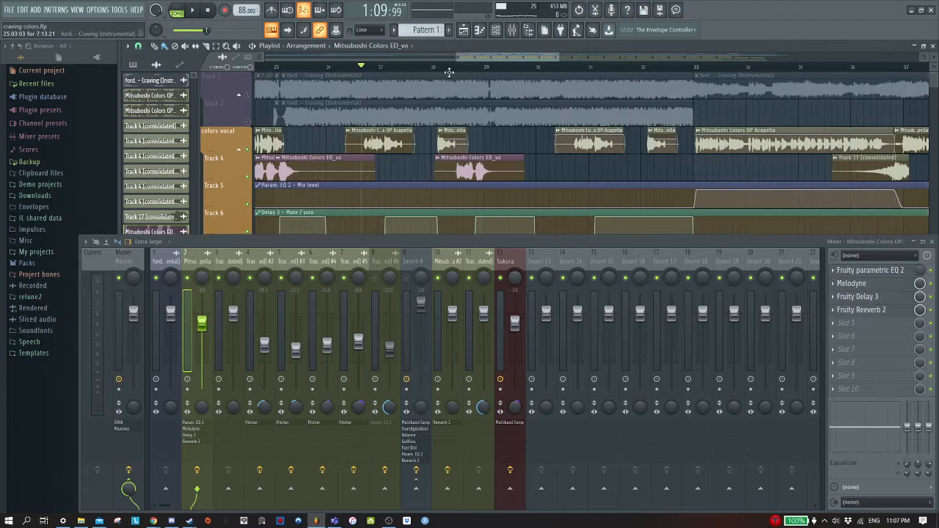
left_click(513, 29)
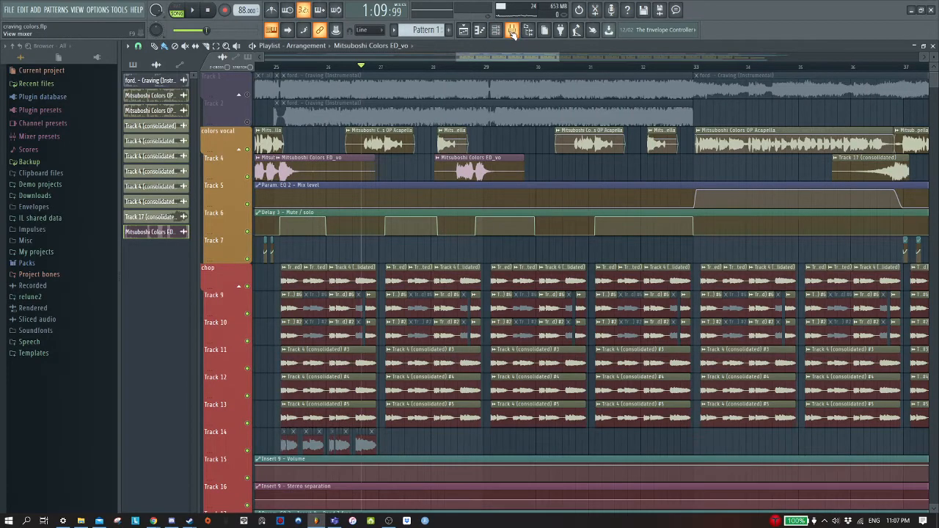
- Select the short Mitsuboshi Colors OP Acapella clip at bar 28 and switch the playlist focus to automation clips
left_click(383, 67)
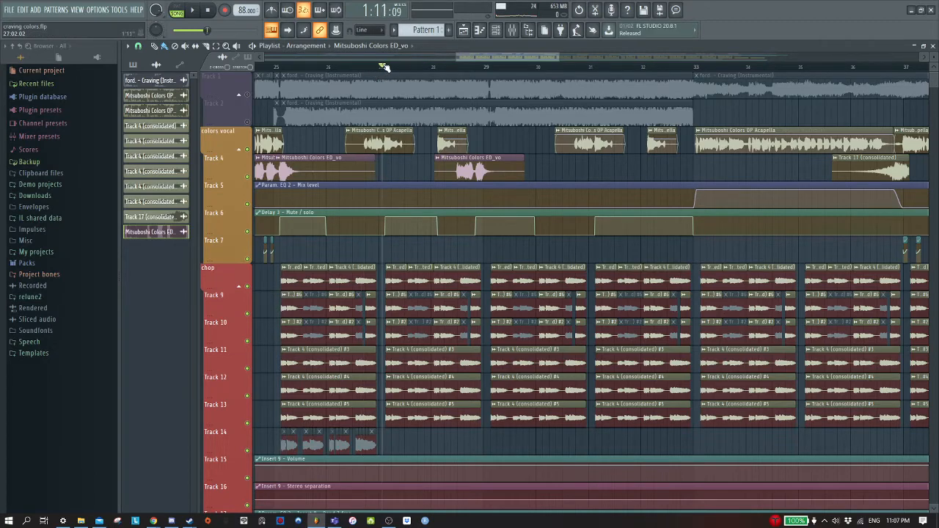
scroll(388, 157, "up", 3)
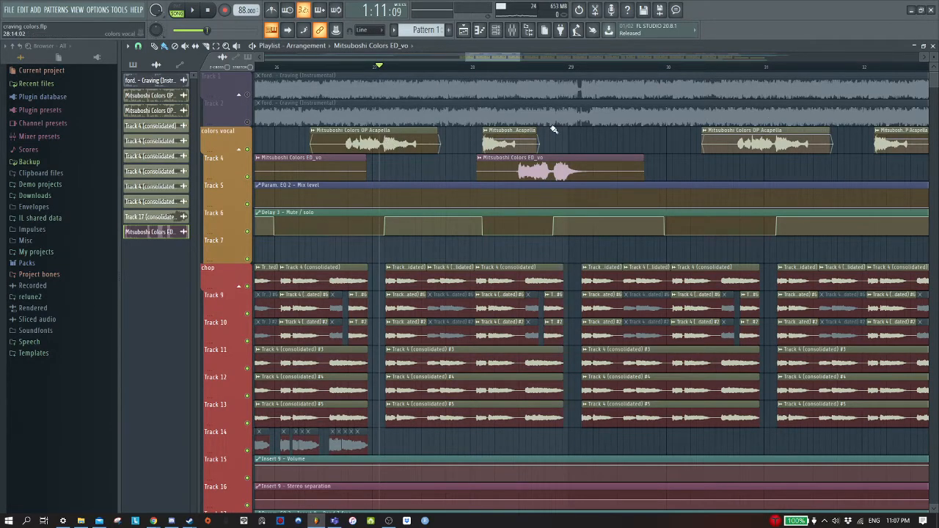
scroll(556, 134, "up", 3)
scroll(441, 132, "down", 4)
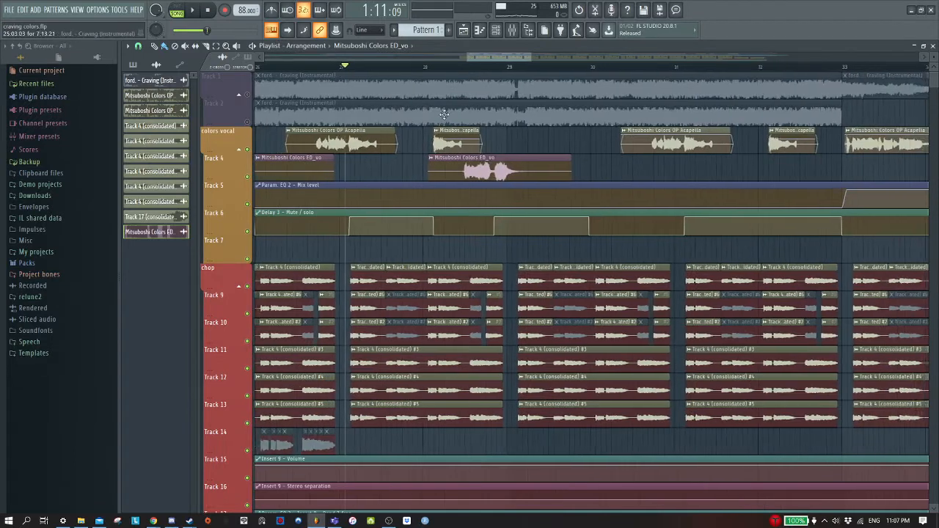
left_click(453, 129)
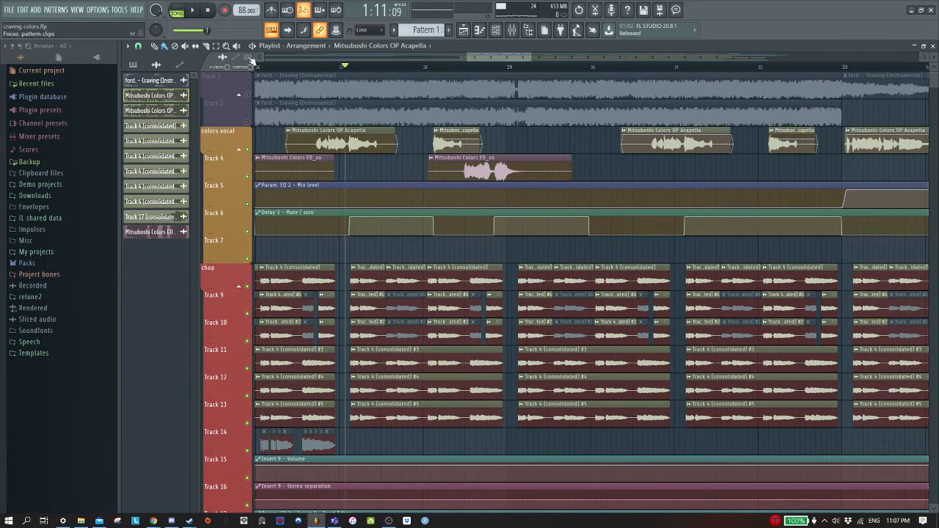
left_click(242, 57)
scroll(451, 134, "up", 3)
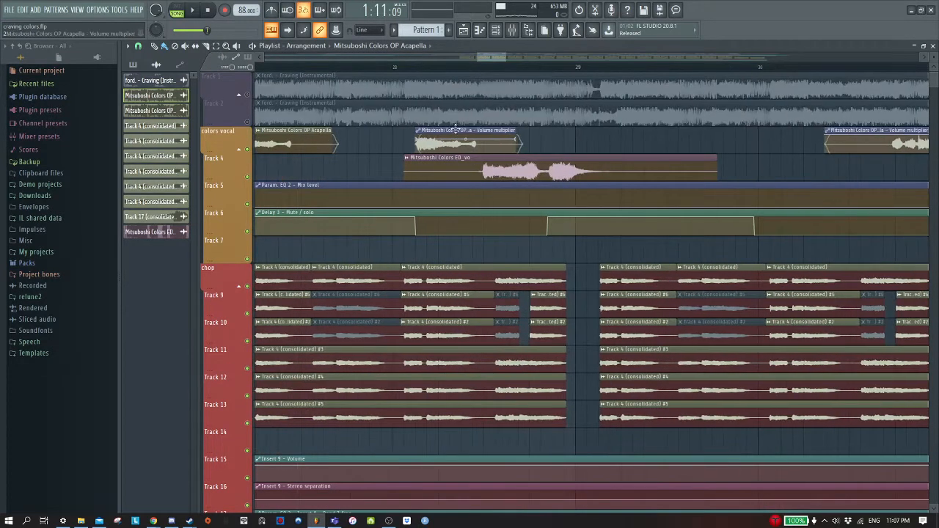
- Examine the volume multiplier envelopes on the colors vocal clips and play the section from bar 31
scroll(466, 145, "down", 4)
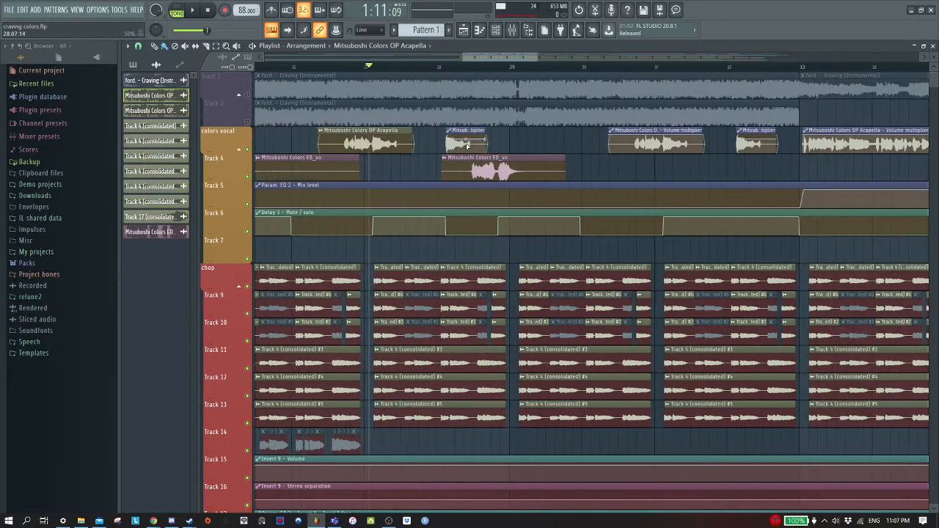
scroll(482, 141, "down", 2)
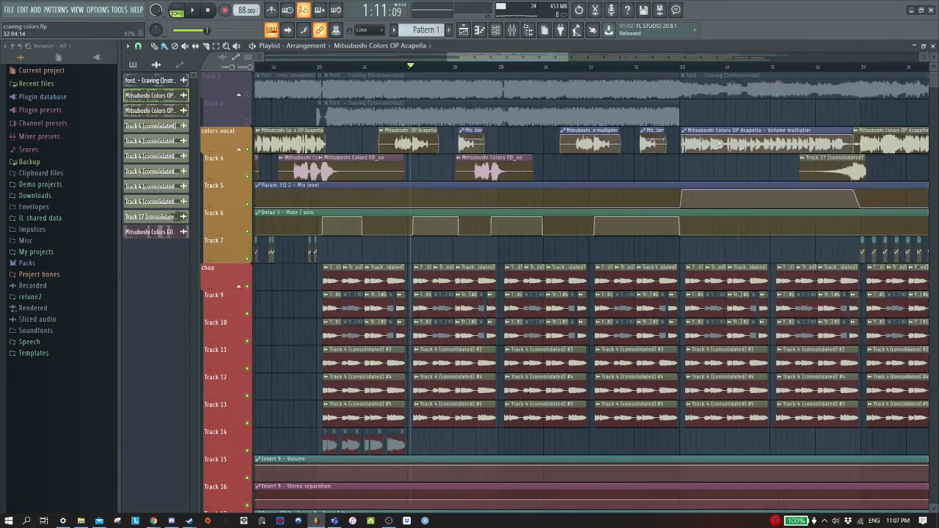
scroll(731, 147, "up", 3)
scroll(469, 158, "down", 2)
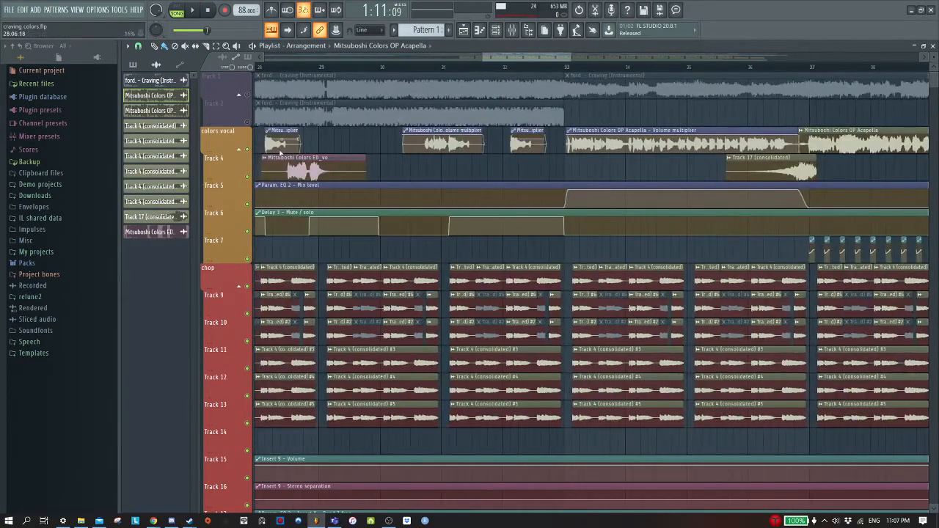
scroll(284, 185, "up", 2)
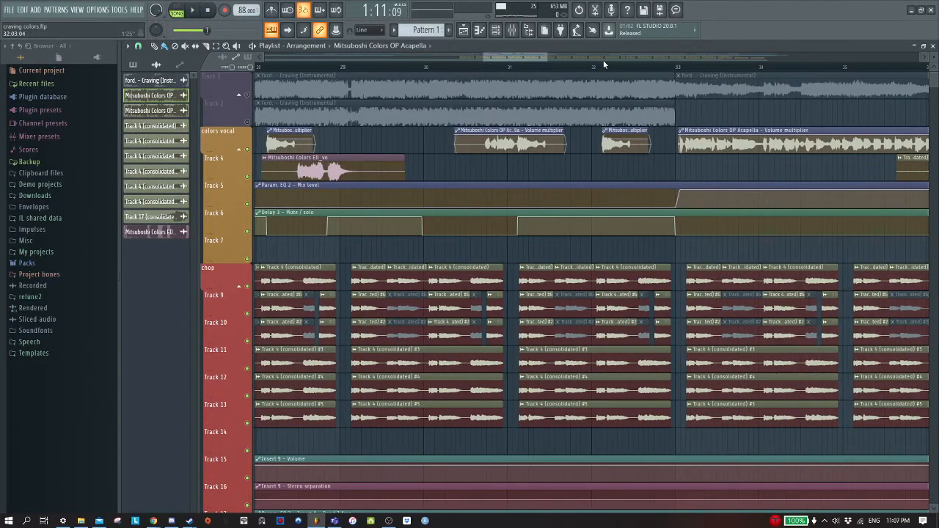
left_click(516, 69)
key("space")
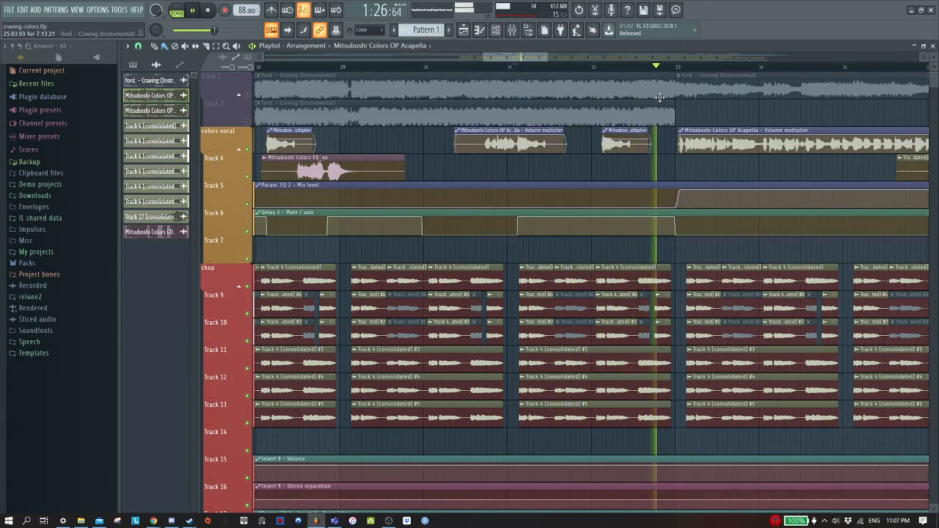
key("space")
- Unmute Track 1 and Track 2, which hold the Craving instrumental
scroll(471, 149, "down", 2)
scroll(471, 149, "down", 2)
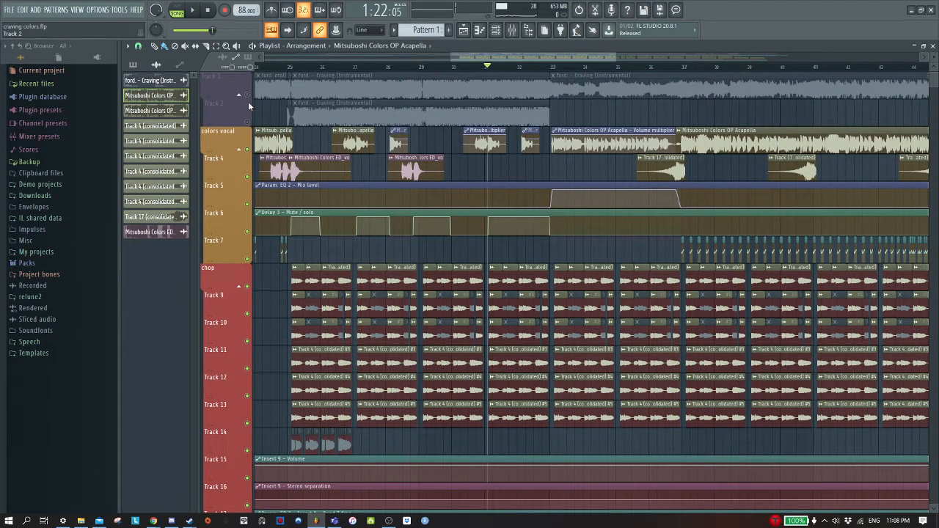
scroll(398, 139, "down", 3)
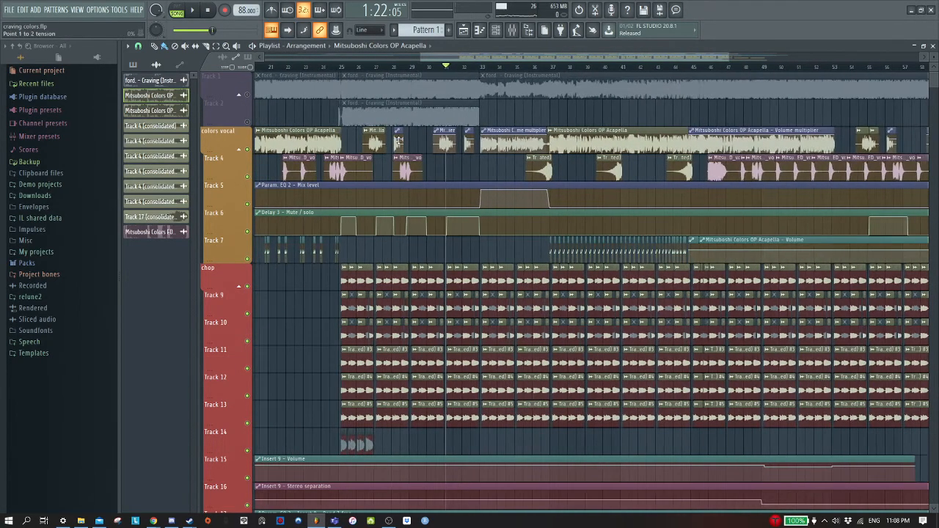
scroll(398, 140, "down", 2)
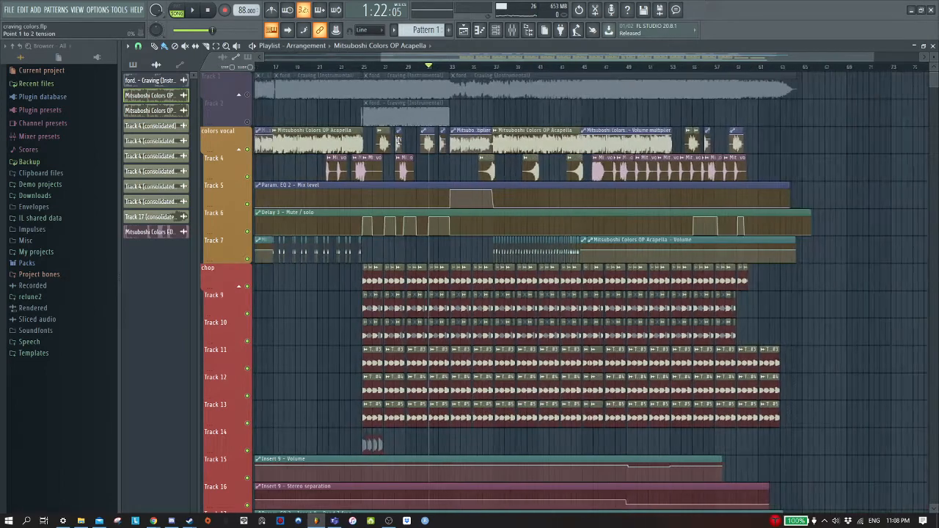
left_click(248, 123)
left_click(512, 30)
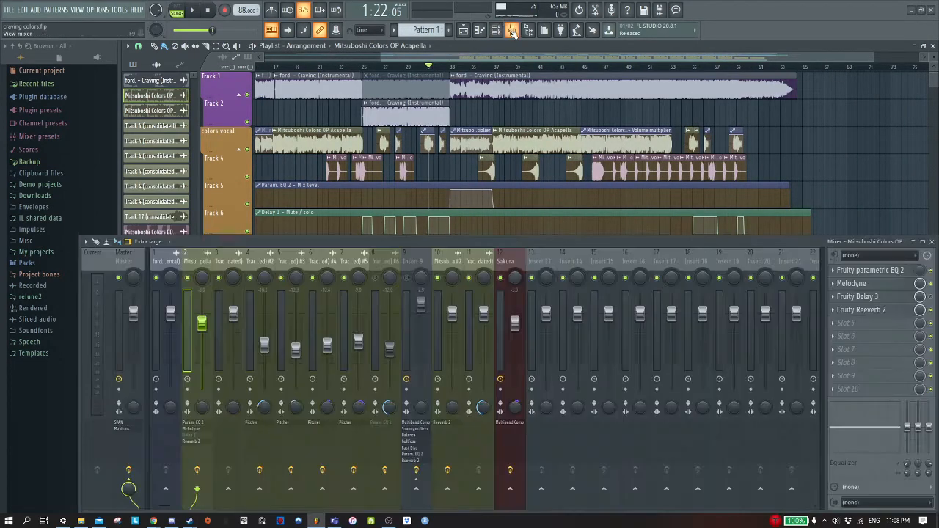
scroll(463, 146, "down", 5)
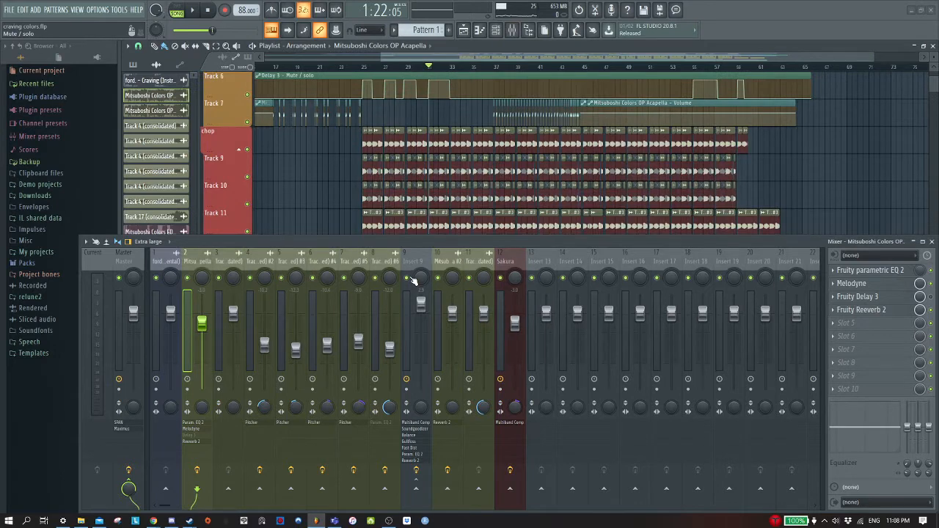
scroll(411, 139, "down", 2)
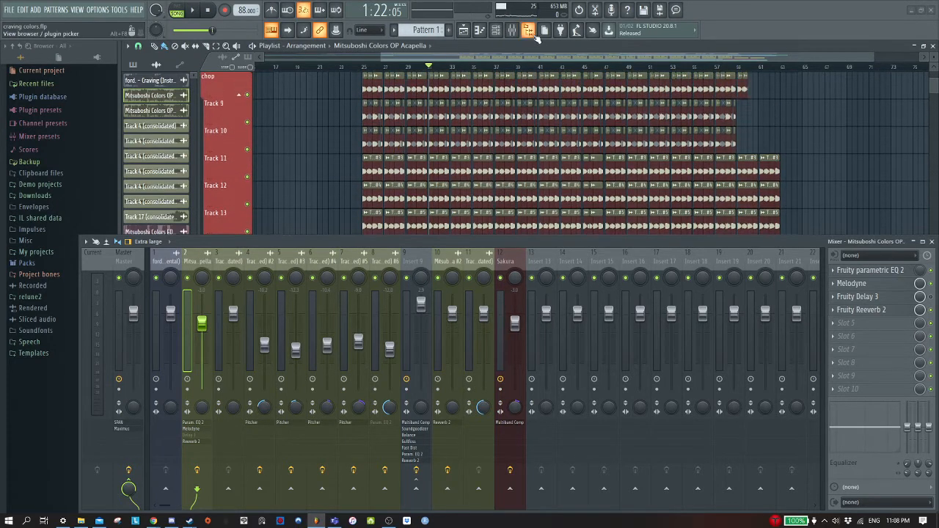
left_click(529, 30)
- Examine the Mitsuboshi Colors OP Acapella volume automation clips on Track 7 around bars 17 to 25 and 37 to 45
scroll(463, 141, "up", 5)
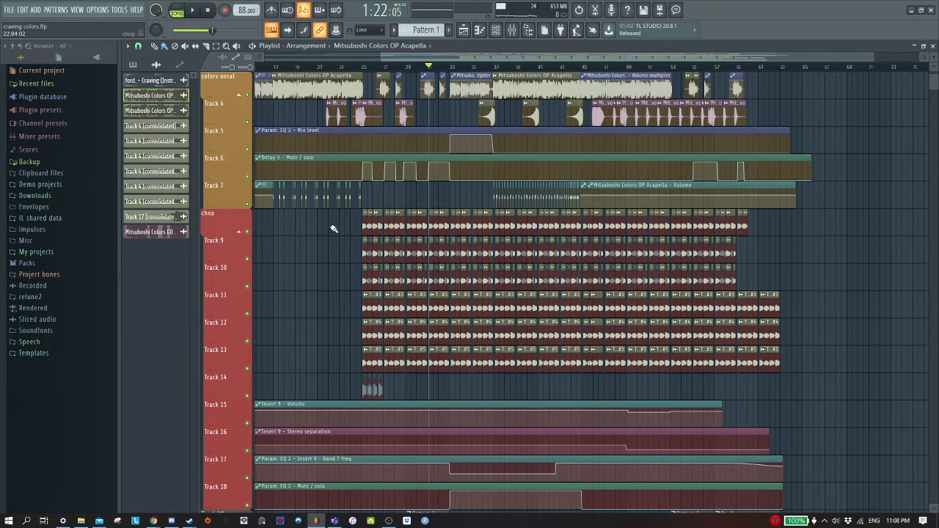
scroll(334, 229, "up", 1)
scroll(280, 220, "up", 3)
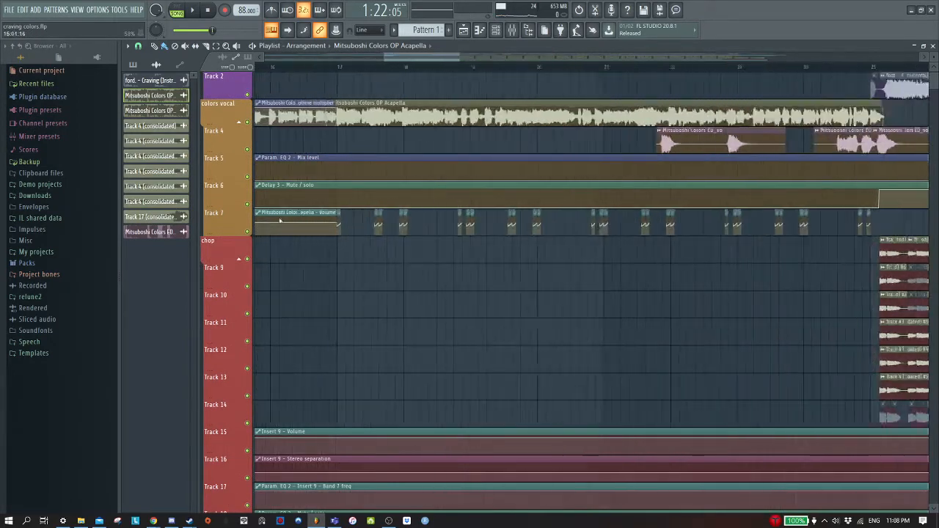
scroll(374, 164, "up", 1)
scroll(342, 269, "up", 2)
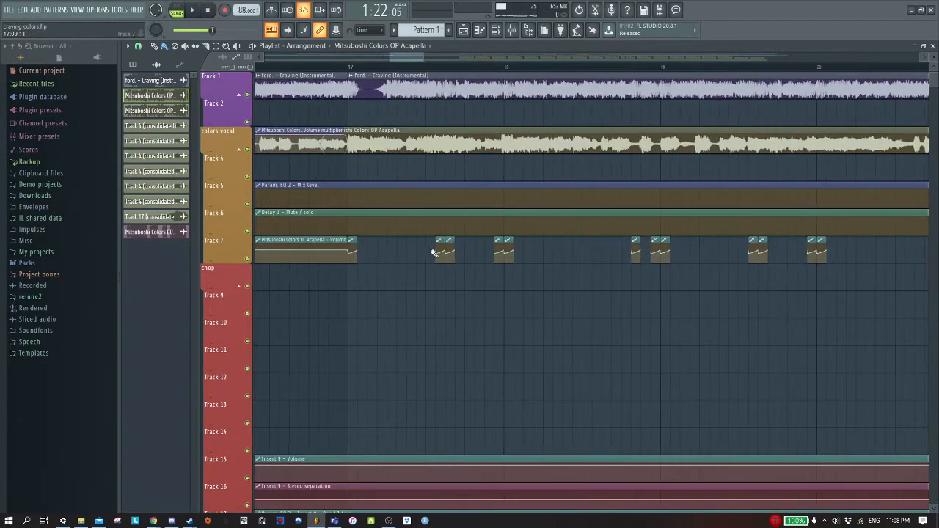
scroll(561, 256, "down", 6)
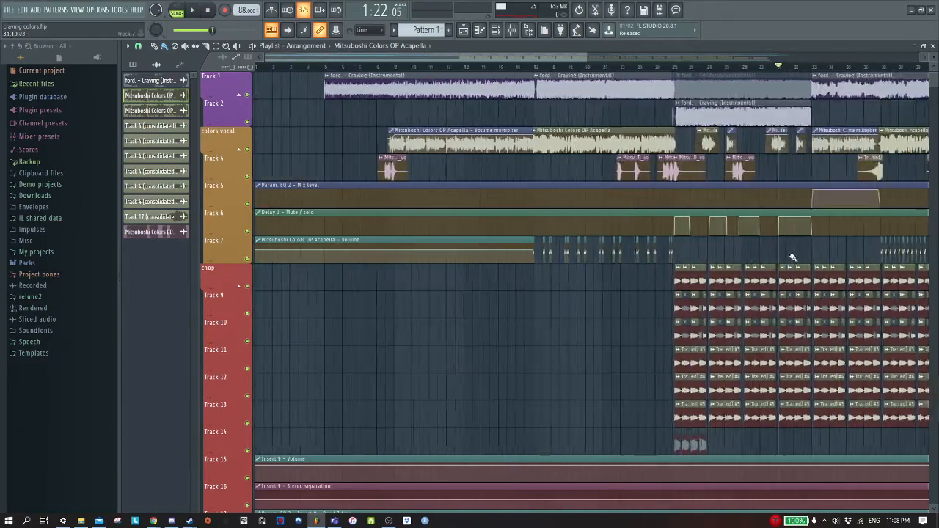
scroll(793, 256, "down", 6)
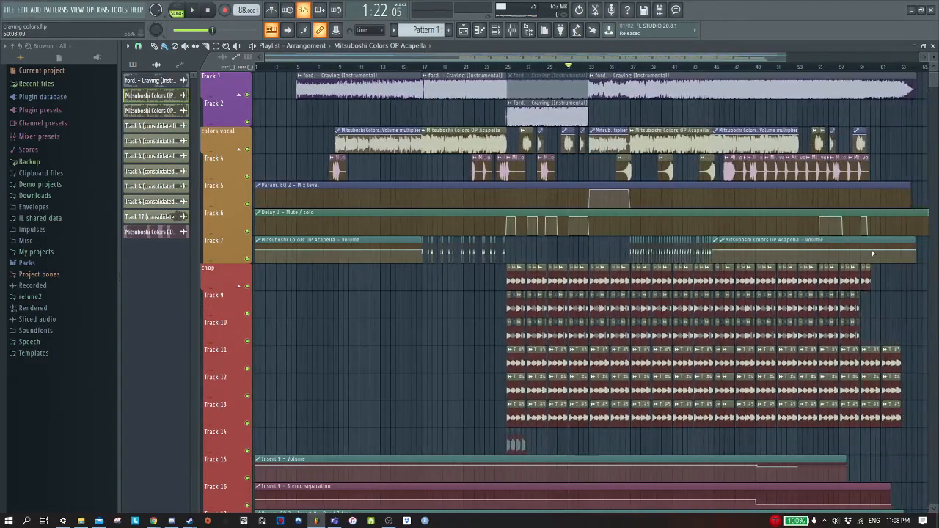
scroll(409, 250, "up", 8)
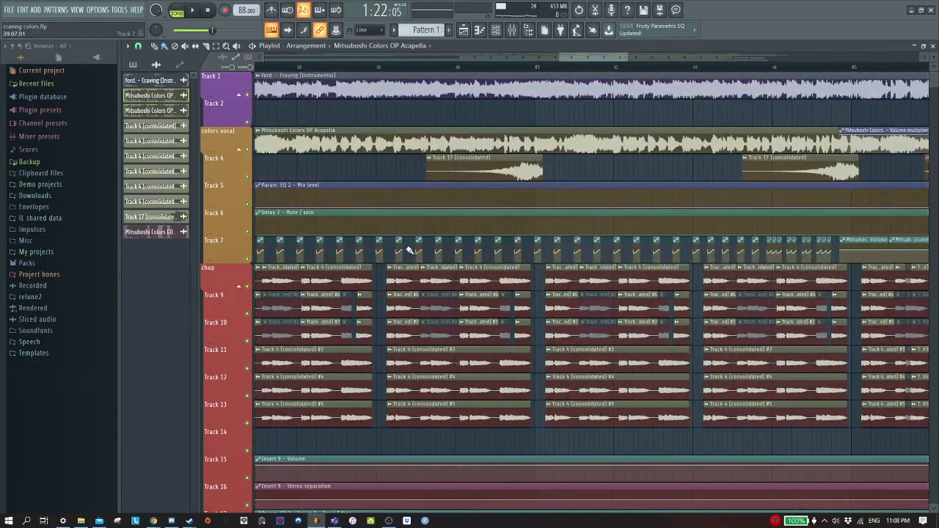
scroll(410, 251, "down", 8)
scroll(395, 252, "up", 3)
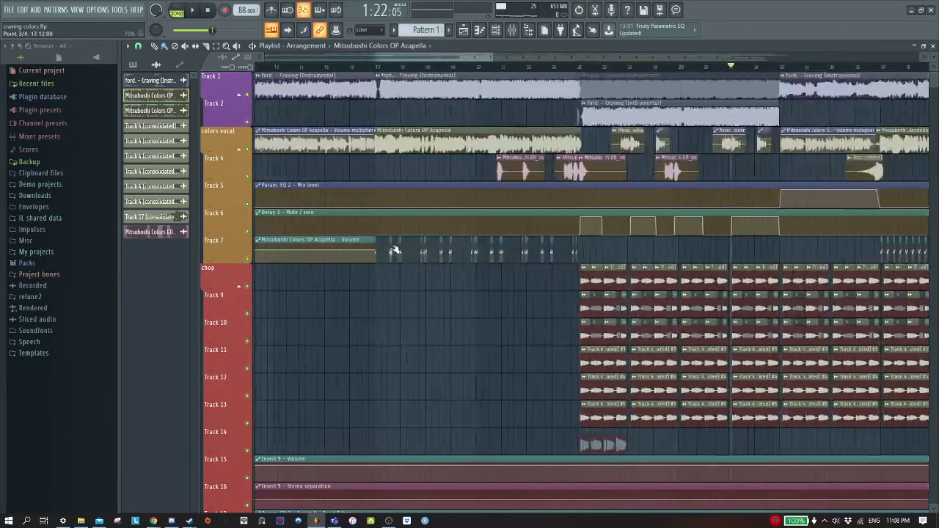
scroll(394, 251, "up", 3)
scroll(349, 168, "up", 6)
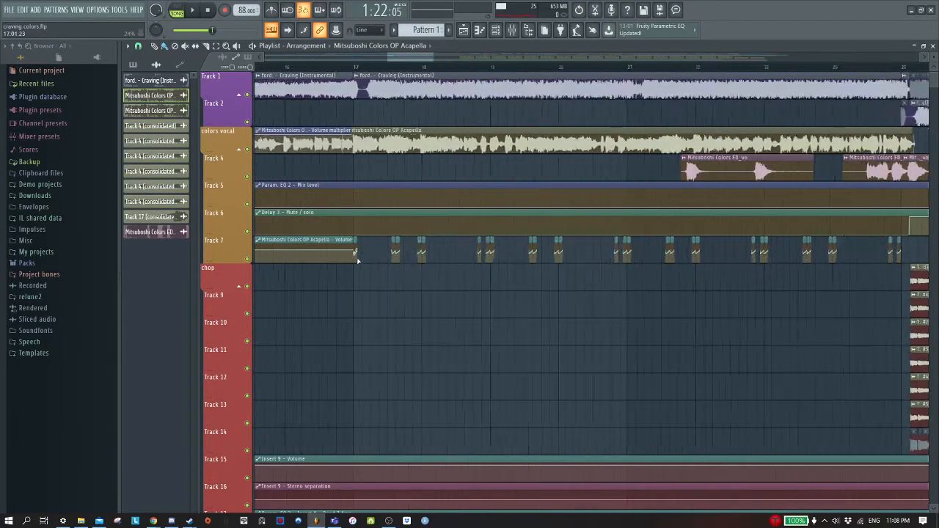
- Enlarge Track 7 and play its volume automation from just before bar 17 with Track 1 muted
left_click_drag(231, 262, 232, 410)
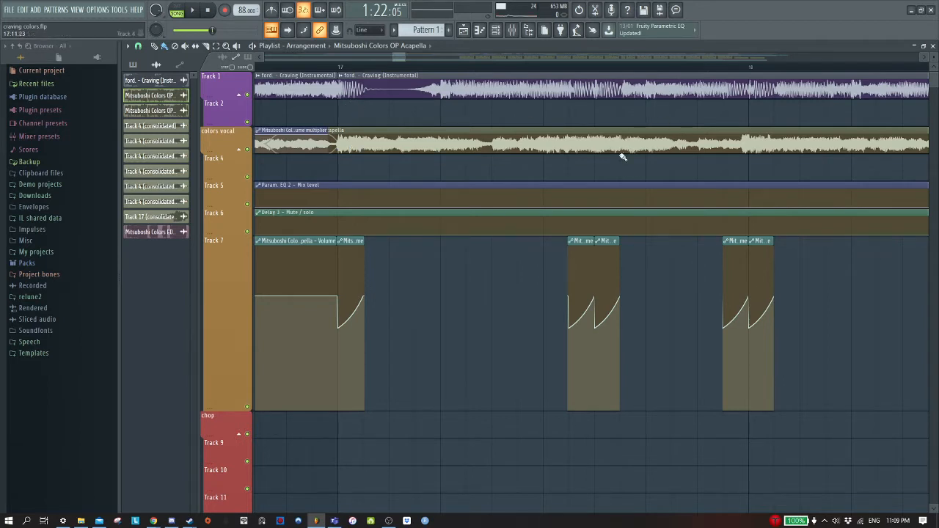
scroll(622, 157, "down", 3)
left_click(488, 69)
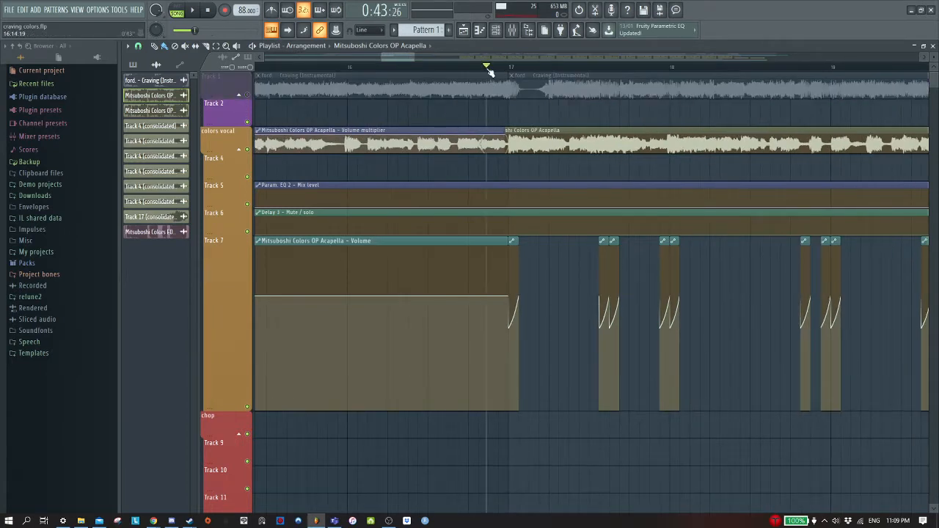
key("space")
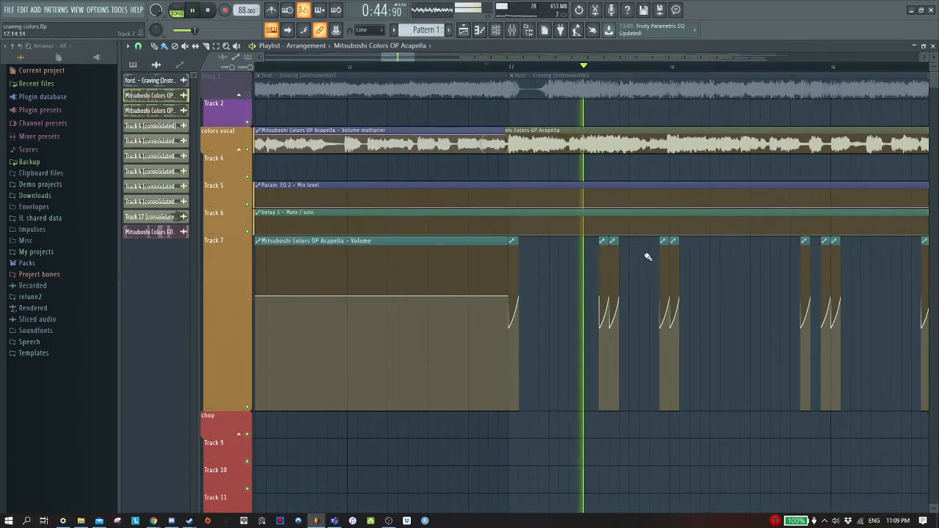
key("space")
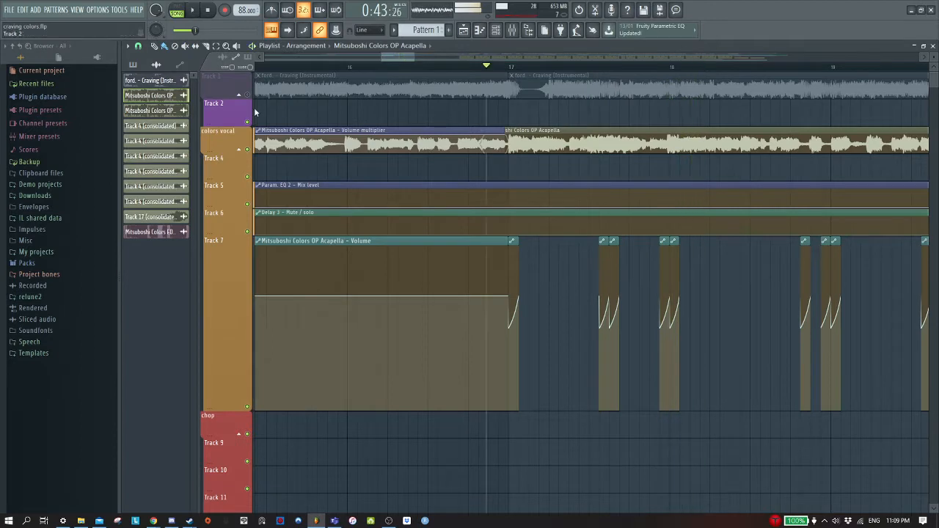
- Play the same passage with the Craving instrumental on Track 1 unmuted, and mute the track again
left_click(247, 94)
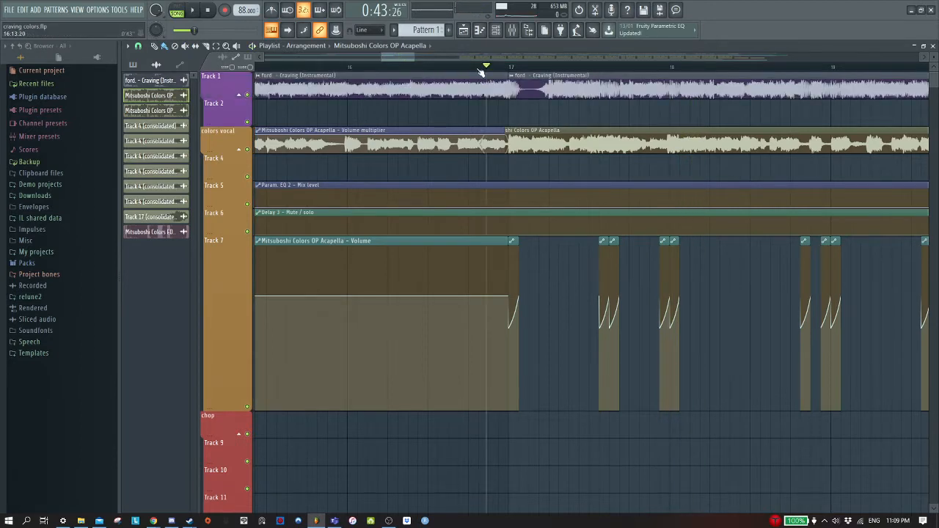
key("space")
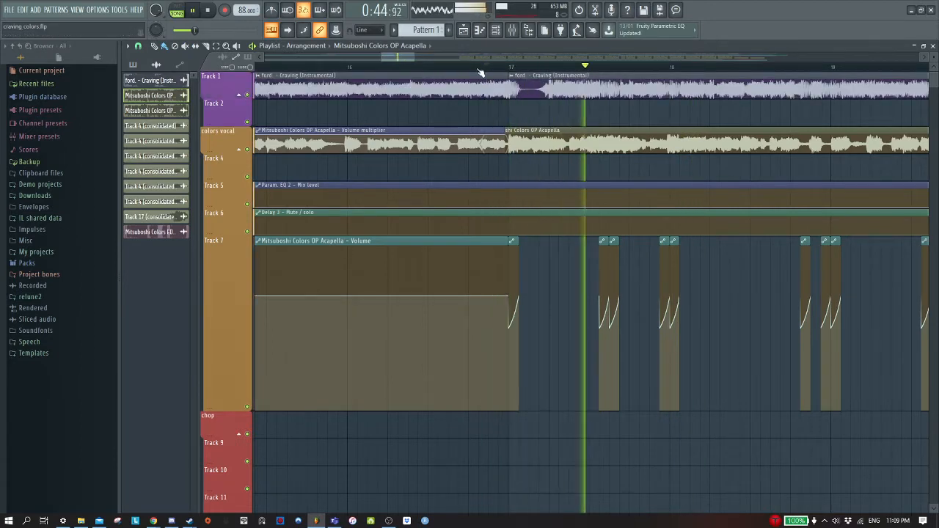
key("space")
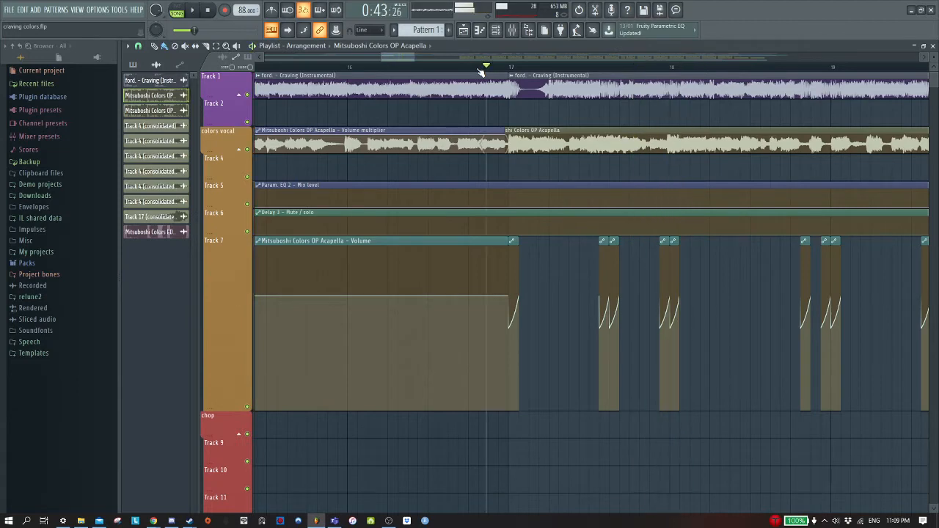
left_click(247, 94)
- Examine the layered Track 4 (consolidated) clips on the chop tracks, closing in on bars 25 to 29
scroll(725, 178, "down", 1)
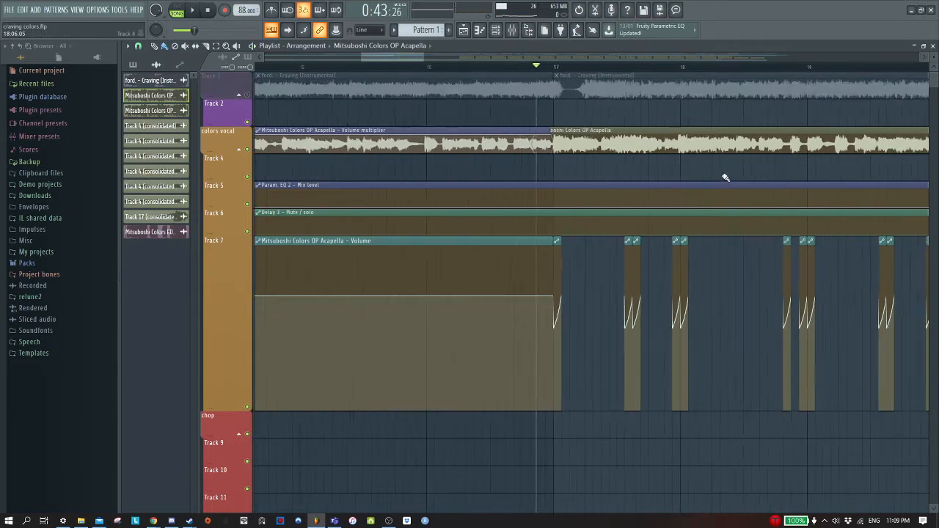
scroll(725, 177, "down", 3)
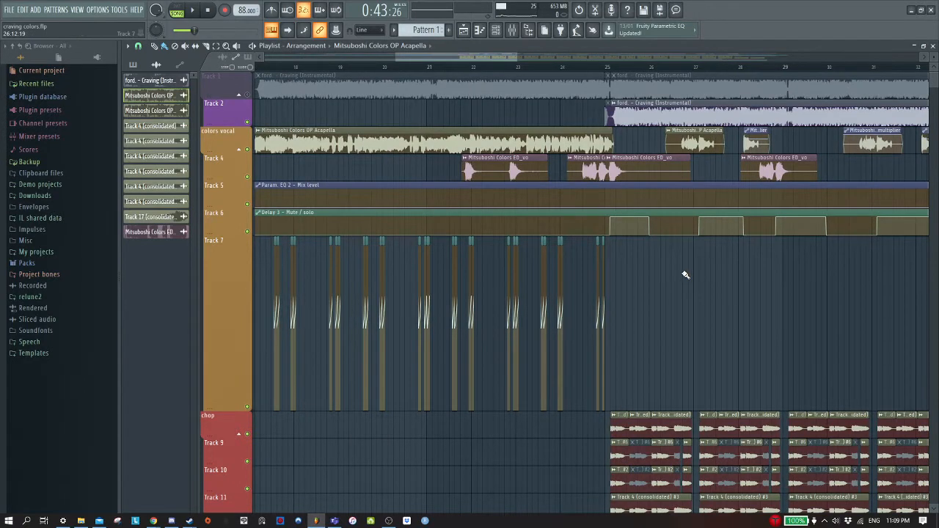
scroll(684, 276, "down", 3)
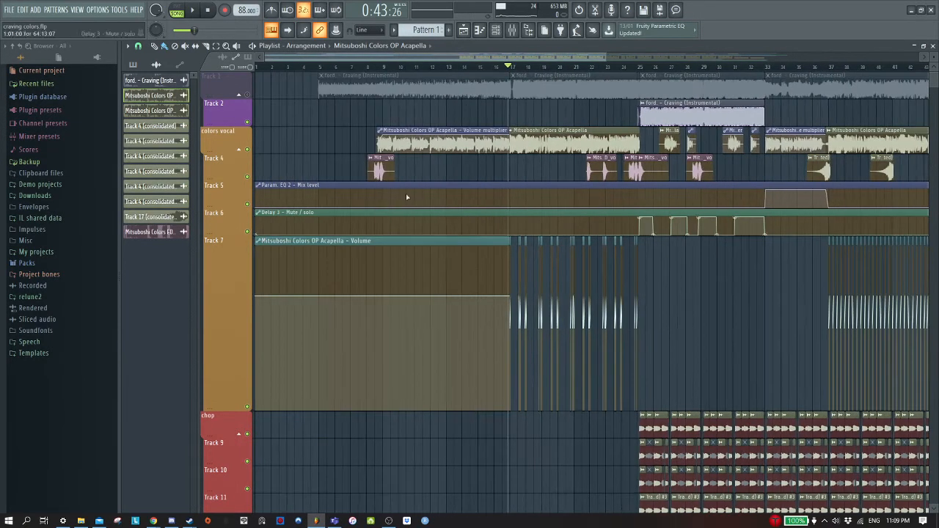
scroll(543, 155, "down", 1)
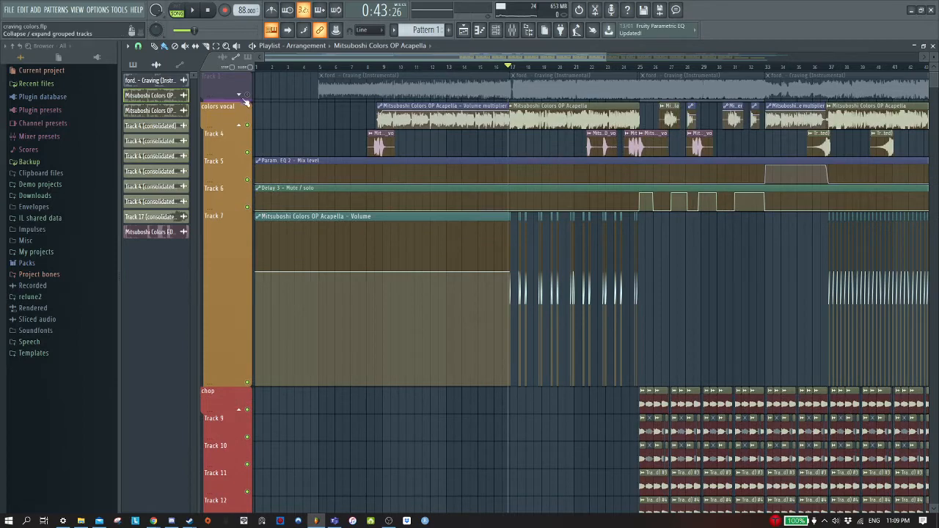
scroll(543, 155, "up", 1)
scroll(700, 275, "down", 2)
scroll(700, 291, "down", 6)
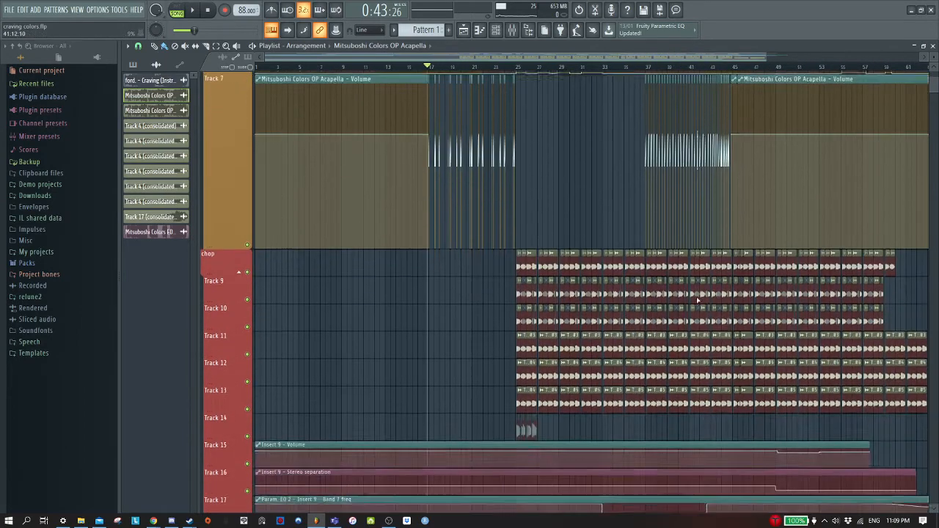
scroll(555, 436, "up", 3)
scroll(384, 400, "down", 3)
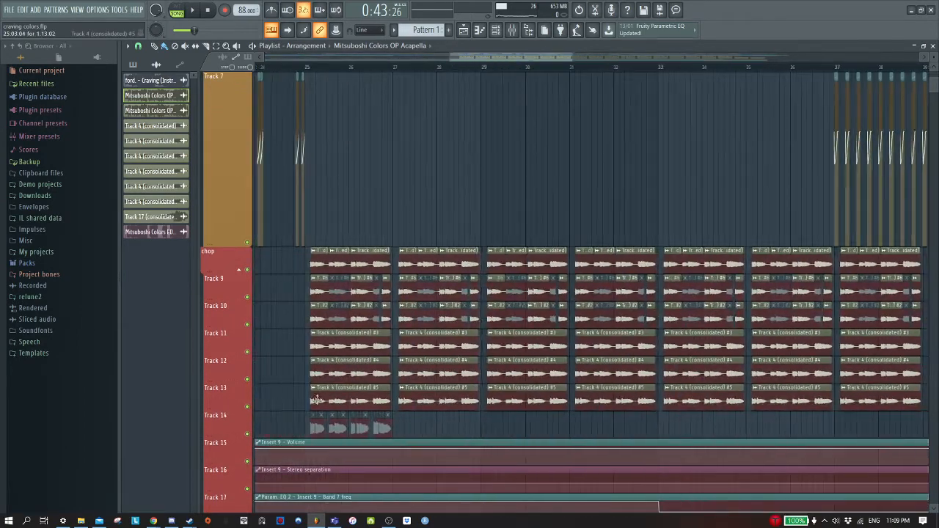
scroll(347, 432, "up", 3)
scroll(347, 432, "up", 2)
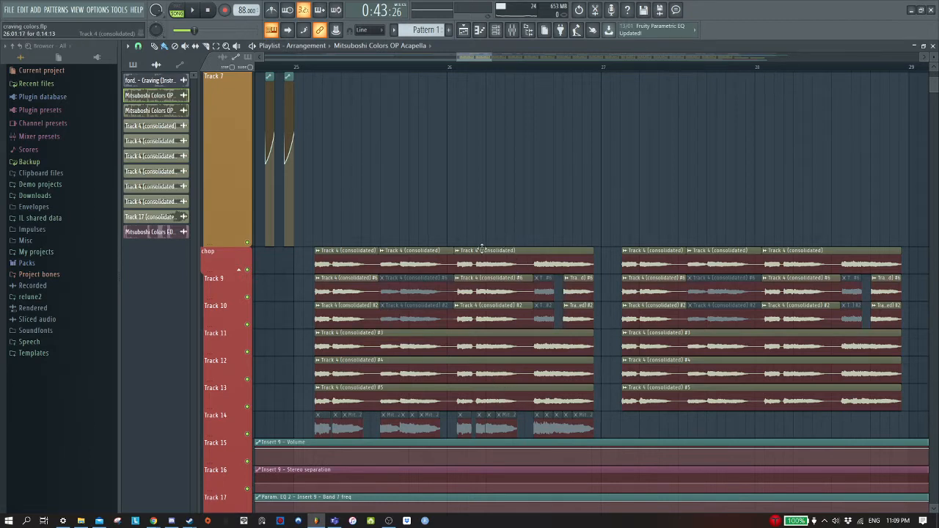
- Inspect the effect chain on mixer Insert 9 with the chop tracks in view
left_click(512, 31)
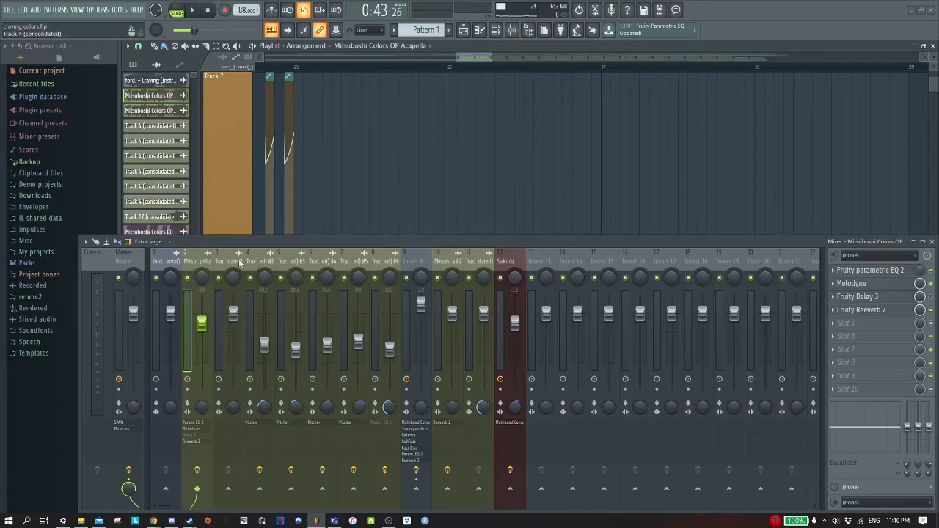
left_click(419, 256)
scroll(410, 201, "down", 3)
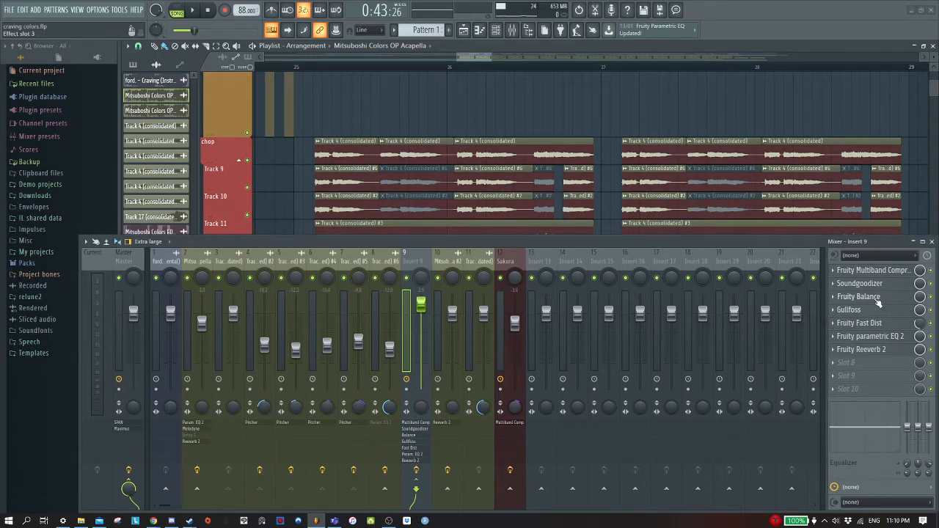
scroll(511, 224, "down", 2)
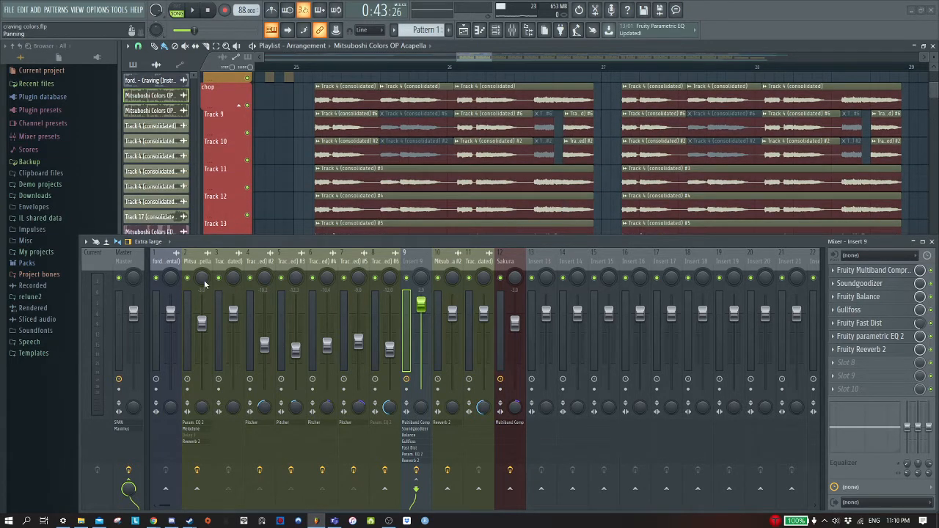
- Solo the Track 4 (consolidated) mixer insert and play from the first chop clip just after bar 25
left_click(318, 68)
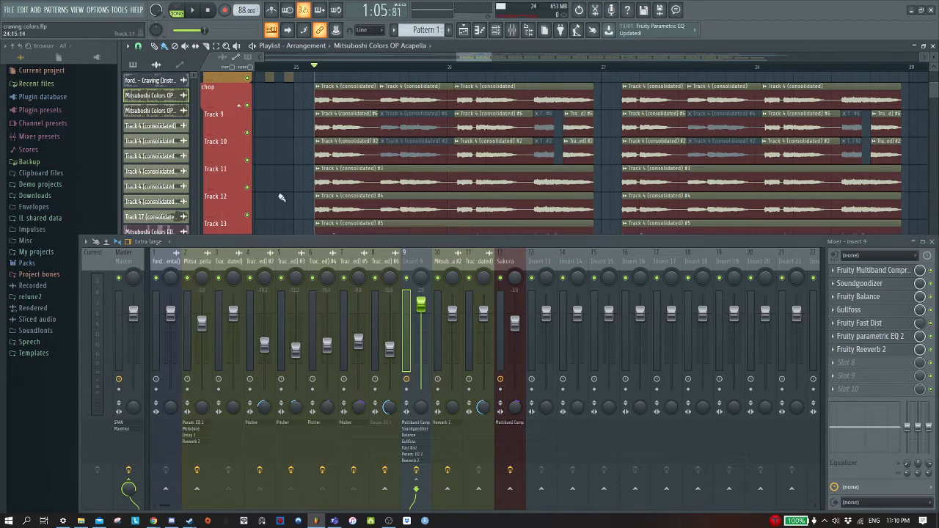
right_click(223, 278)
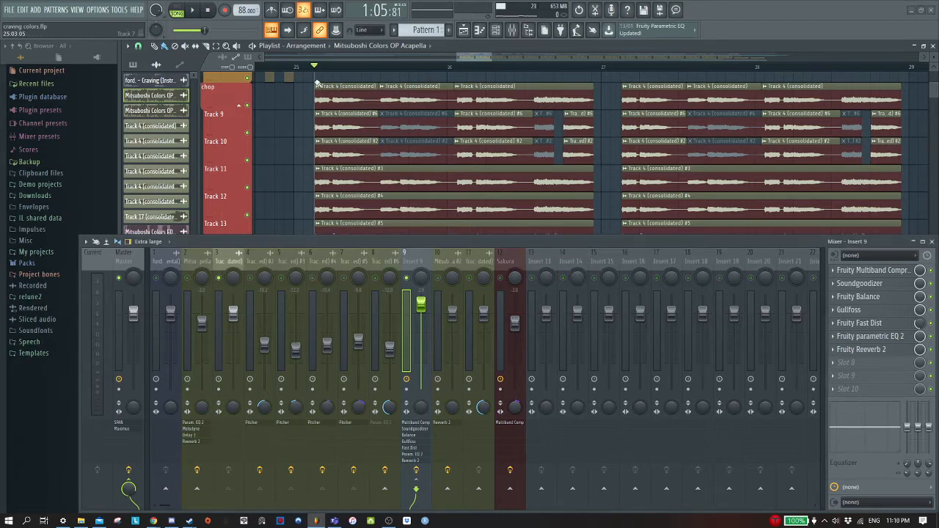
key("space")
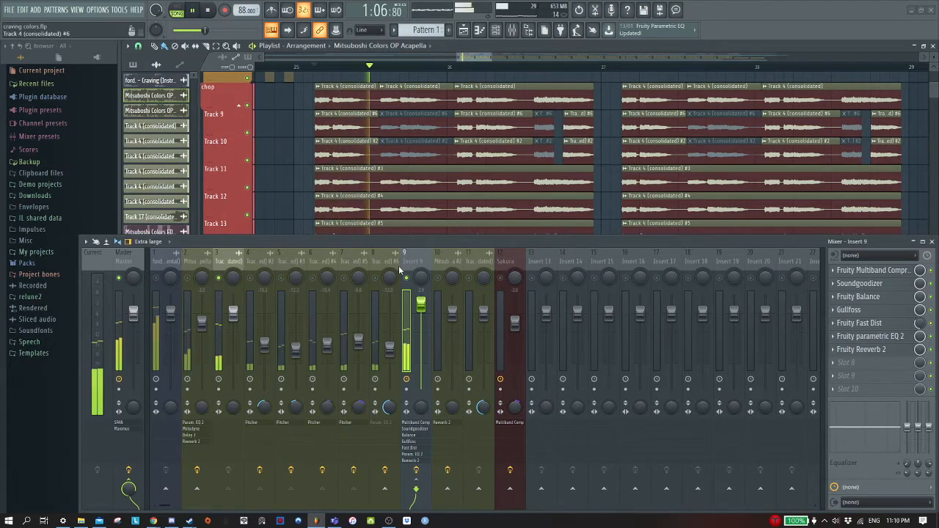
key("space")
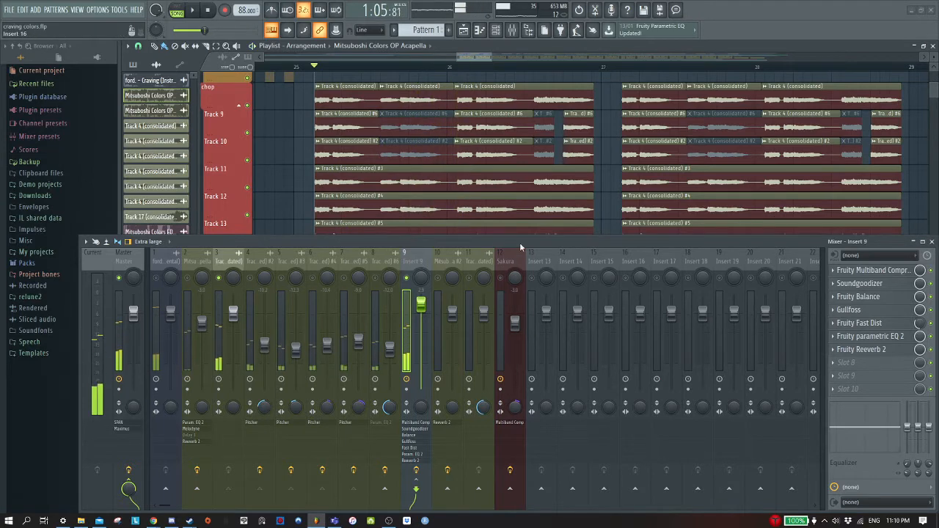
- Disable all the effects on Insert 9, from Fruity Multiband Compressor to Fruity Reeverb 2, and play the soloed chop dry
left_click(931, 271)
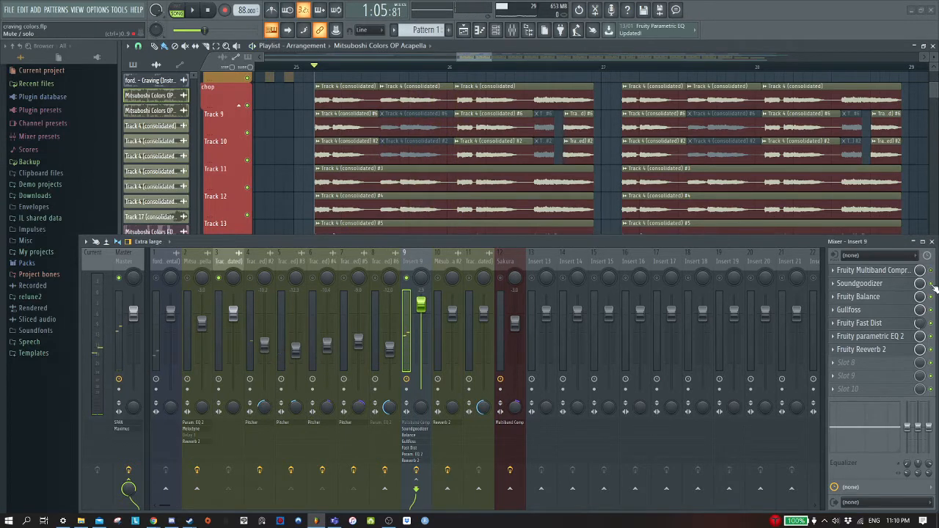
left_click(932, 284)
left_click(931, 298)
left_click(931, 311)
left_click(931, 337)
left_click(931, 350)
key("space")
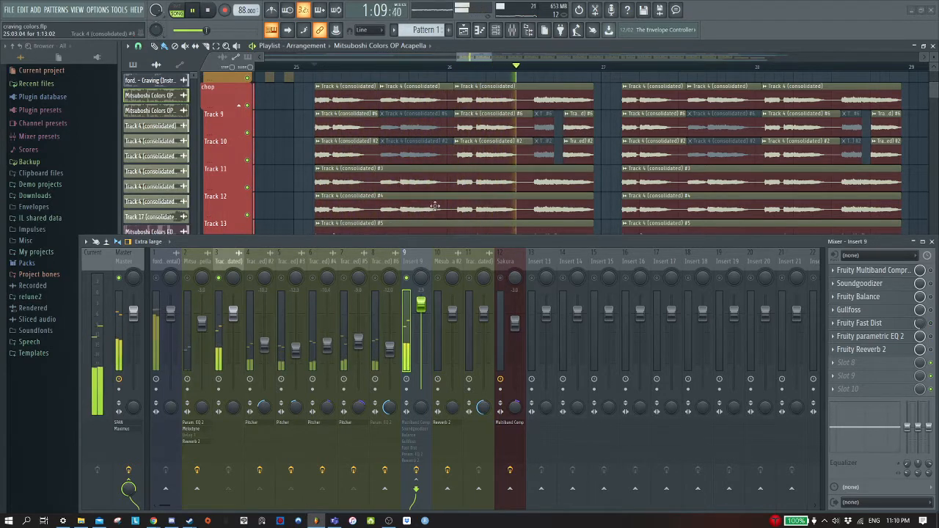
- Inspect the Pitcher settings, including gender and formant, on the Track 4 (consolidated) #2 mixer insert
left_click(259, 259)
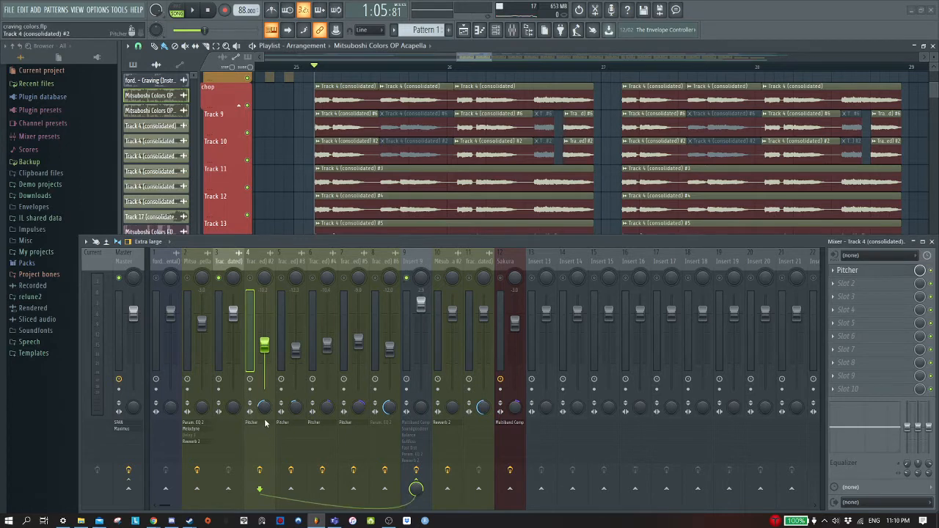
left_click(872, 277)
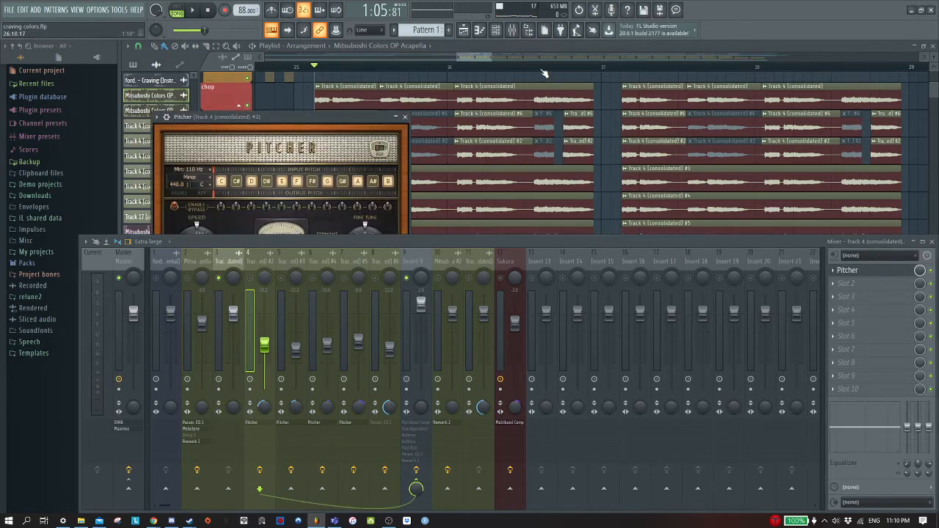
key("F9")
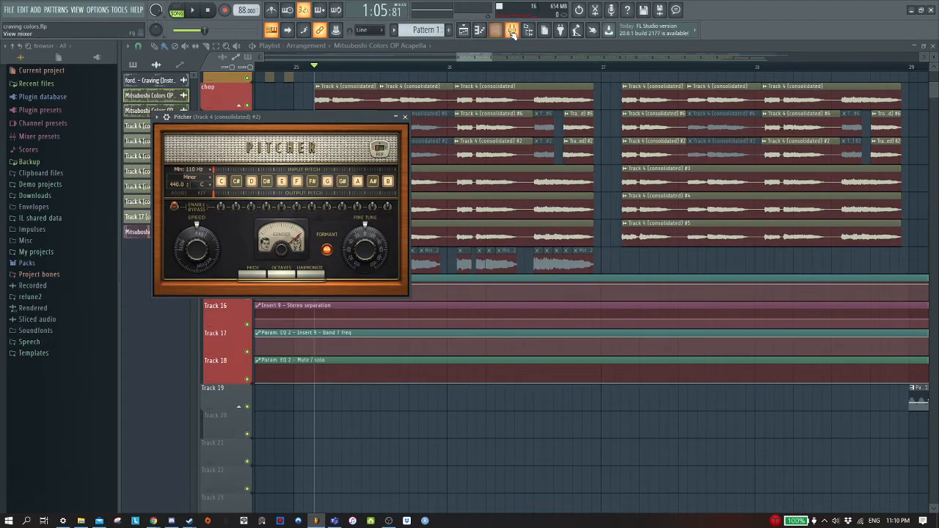
left_click_drag(316, 116, 330, 85)
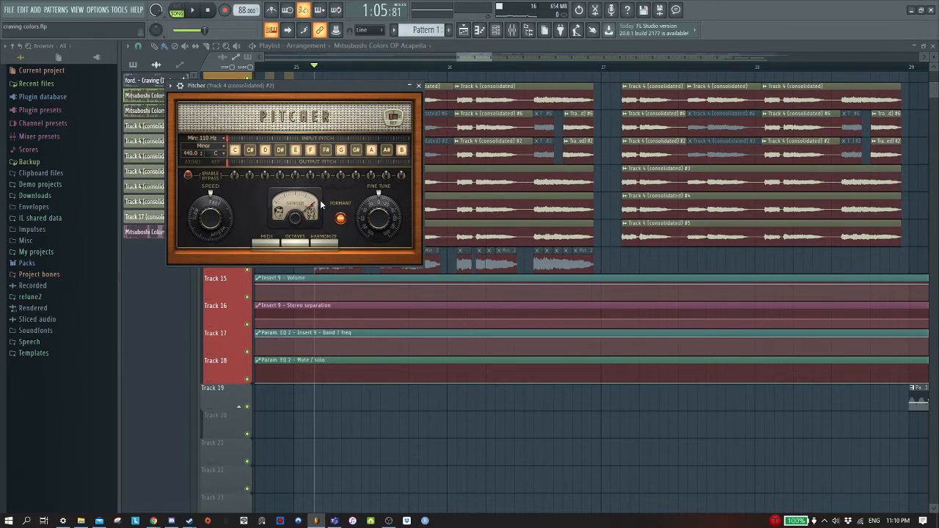
left_click(419, 87)
left_click(512, 30)
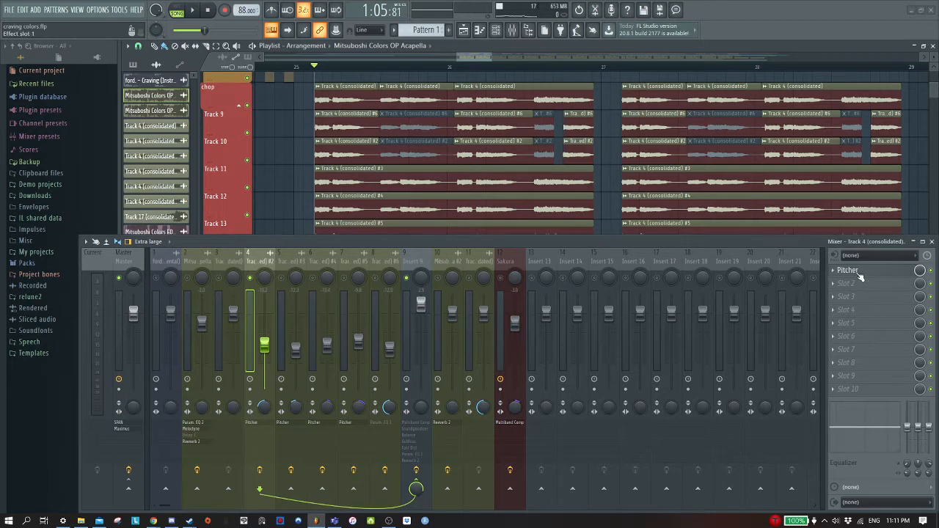
left_click(858, 273)
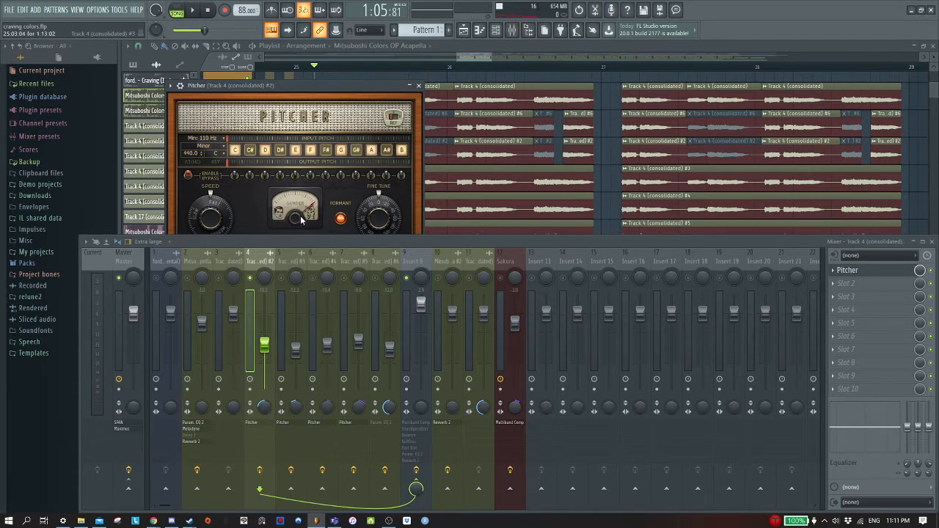
left_click(419, 87)
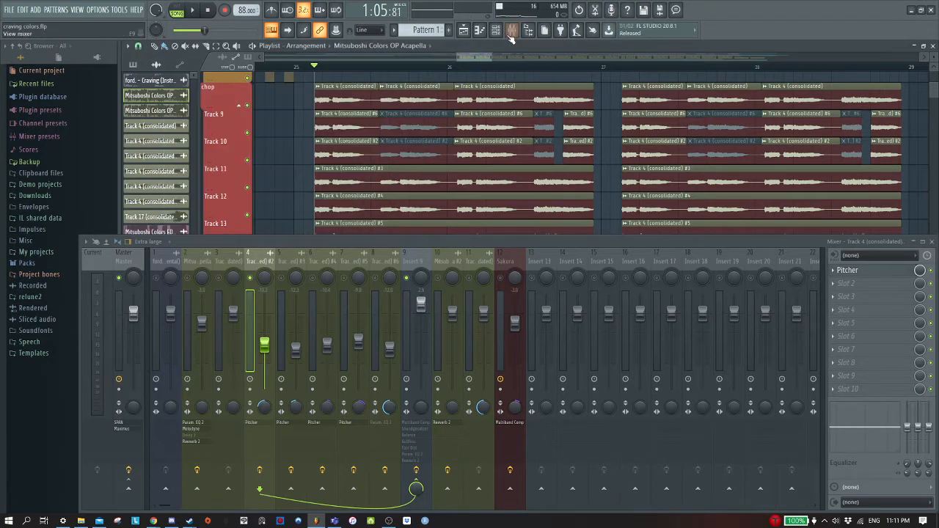
- Solo the Track 4 (consolidated) #2 and #6 mixer inserts in turn and play each from the first chop clip
key("space")
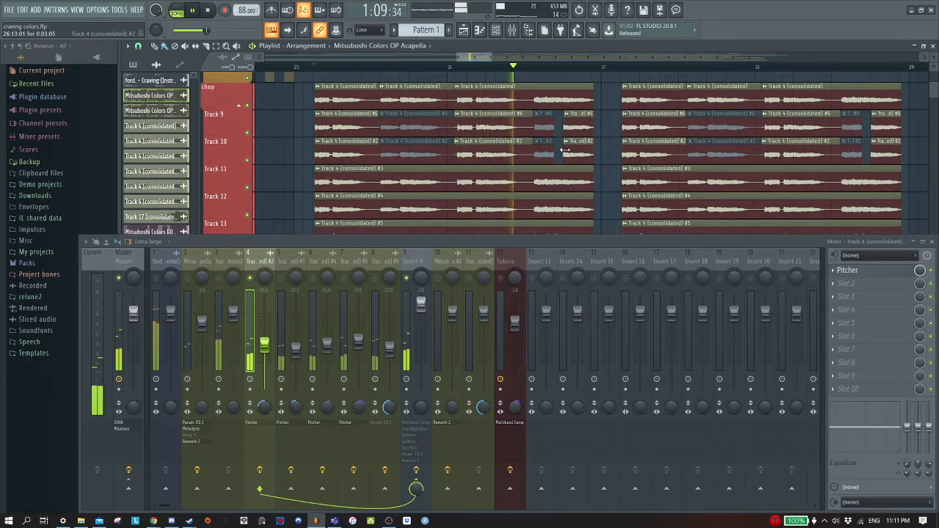
key("space")
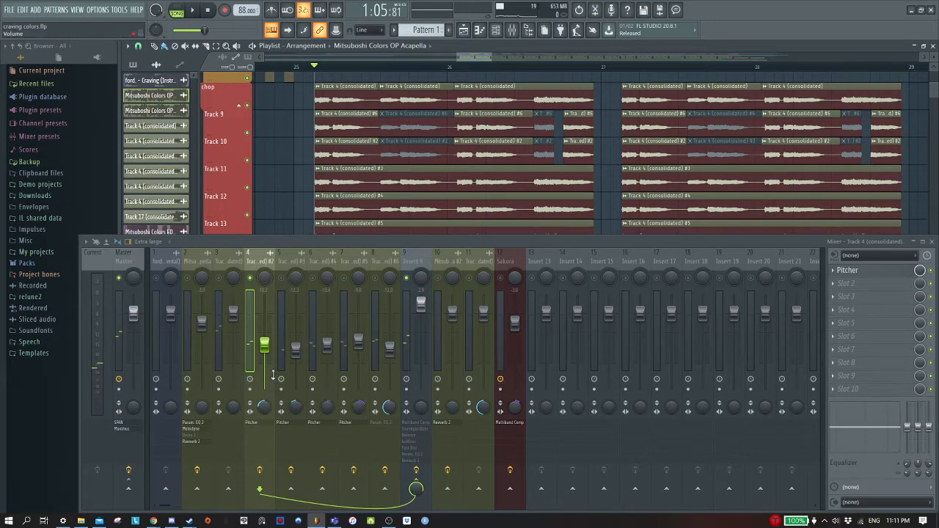
left_click(286, 279)
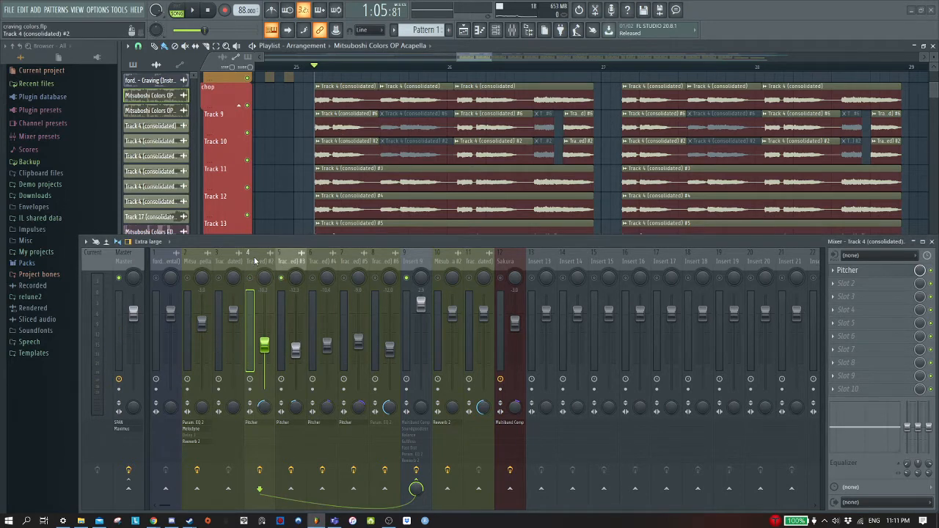
left_click(381, 284)
key("space")
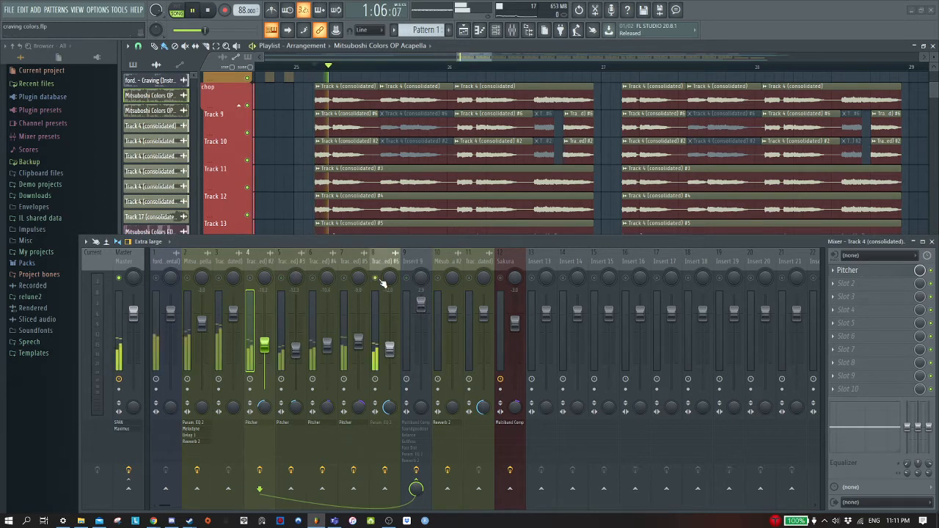
key("space")
- Inspect the channel settings and pitch controls of the Track 4 (consolidated) #6 clip on Track 9
double_click(358, 126)
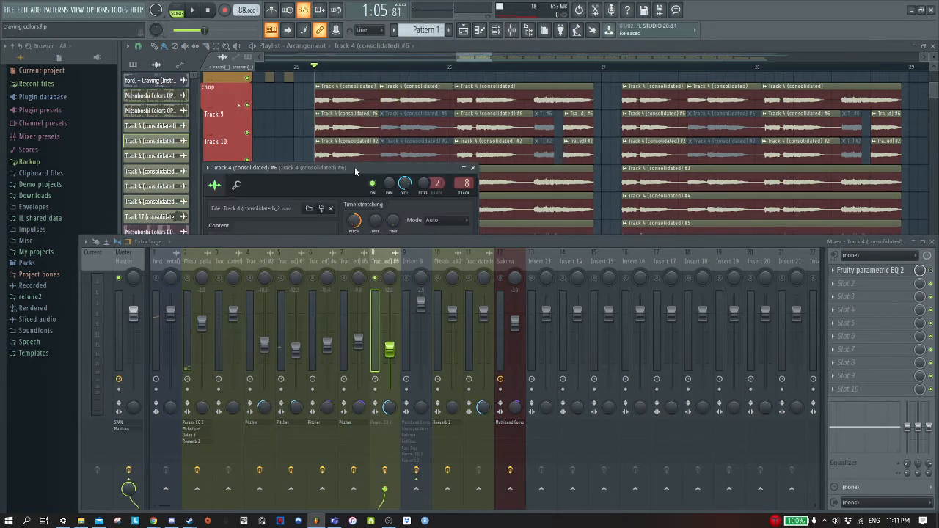
left_click_drag(355, 171, 336, 106)
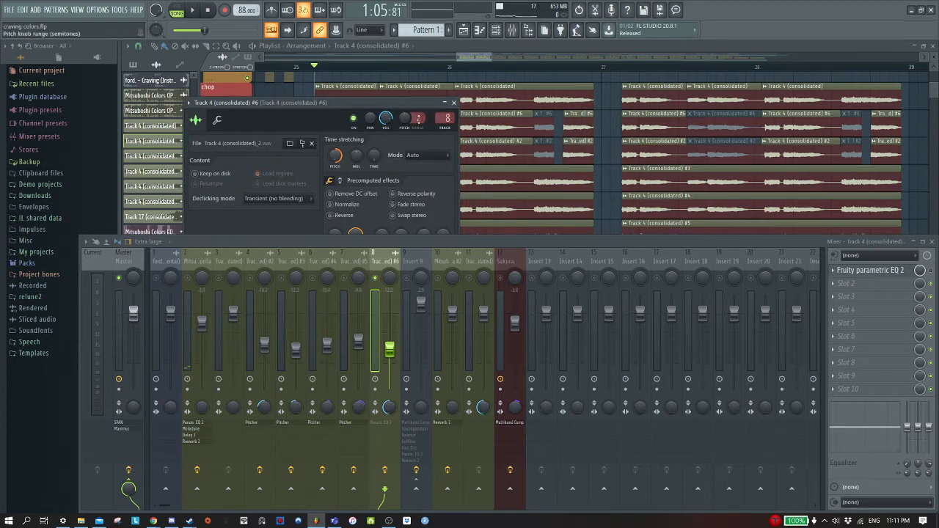
left_click(454, 102)
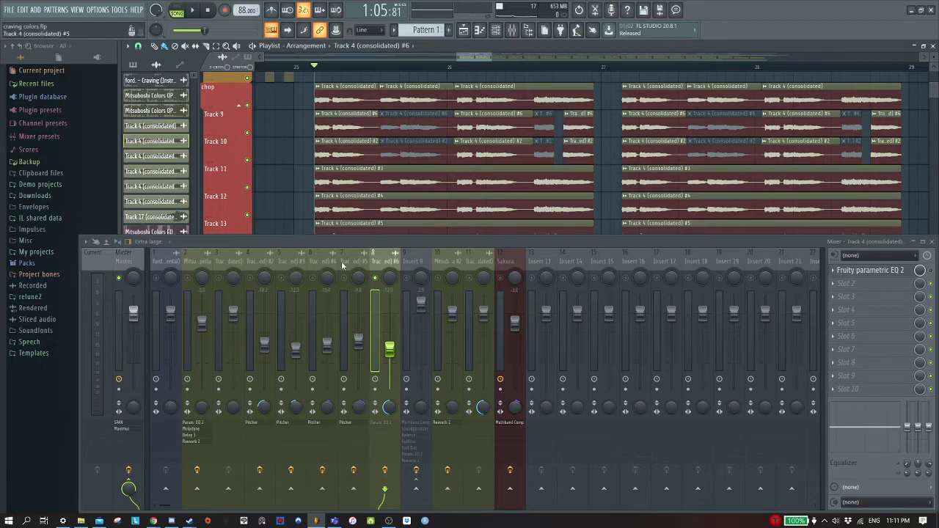
- Check the effects and routing of the Track 4 (consolidated) mixer inserts from #2 to #6
left_click(258, 260)
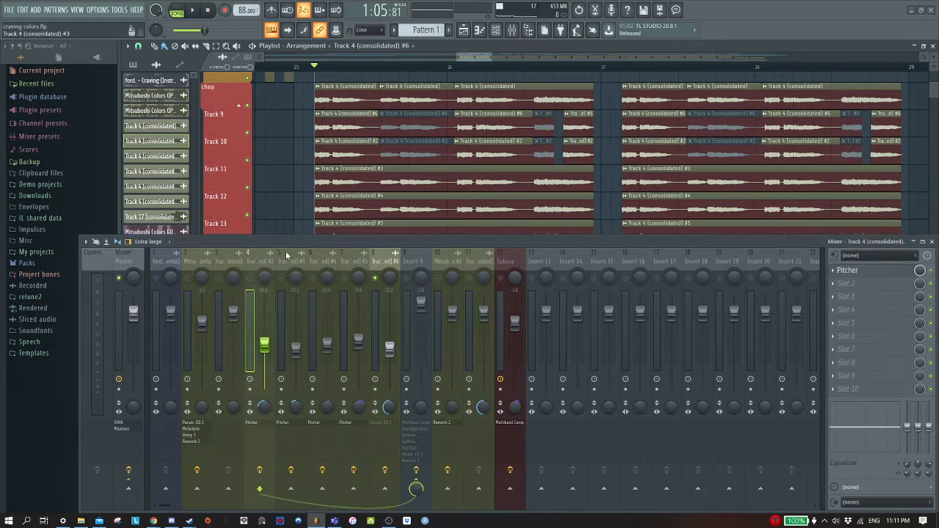
left_click(288, 258)
left_click(318, 260)
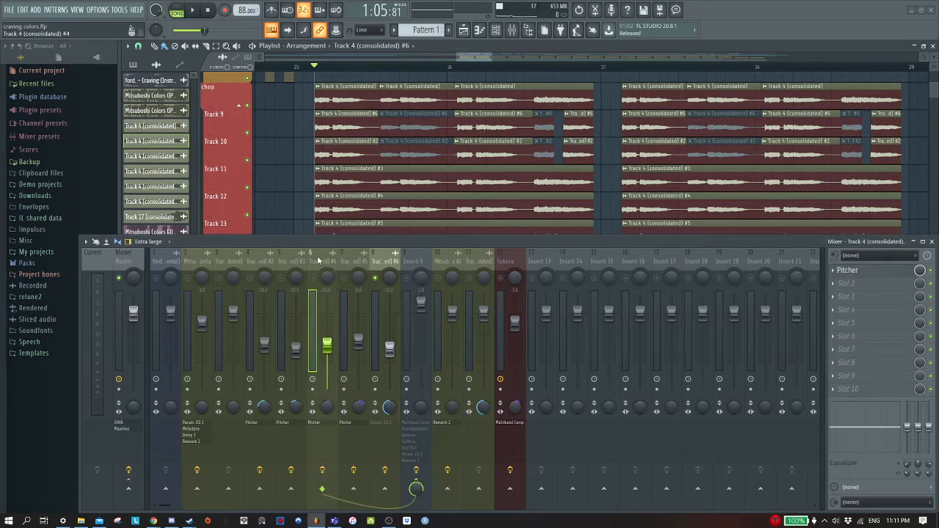
left_click(350, 260)
left_click(383, 261)
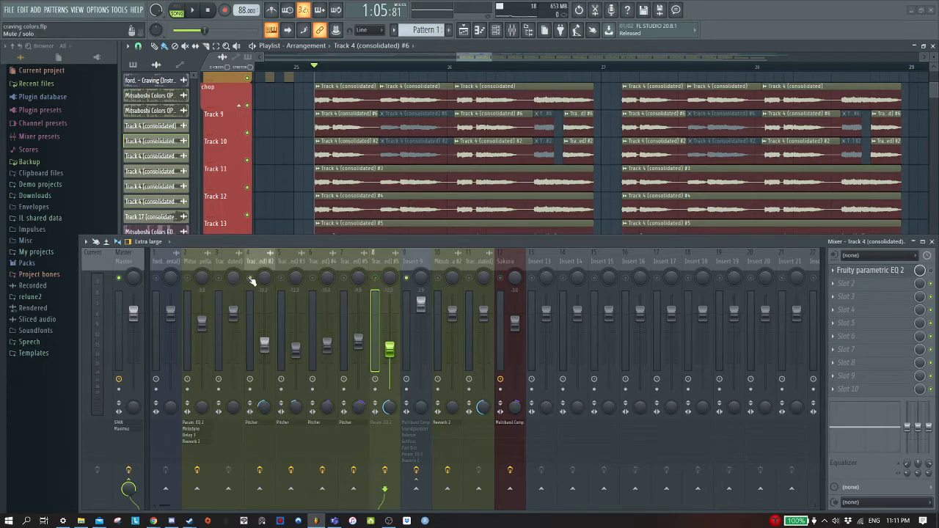
- Solo the Track 4 (consolidated) #2, #3, #4 and #5 inserts one after another and play each layer
key("space")
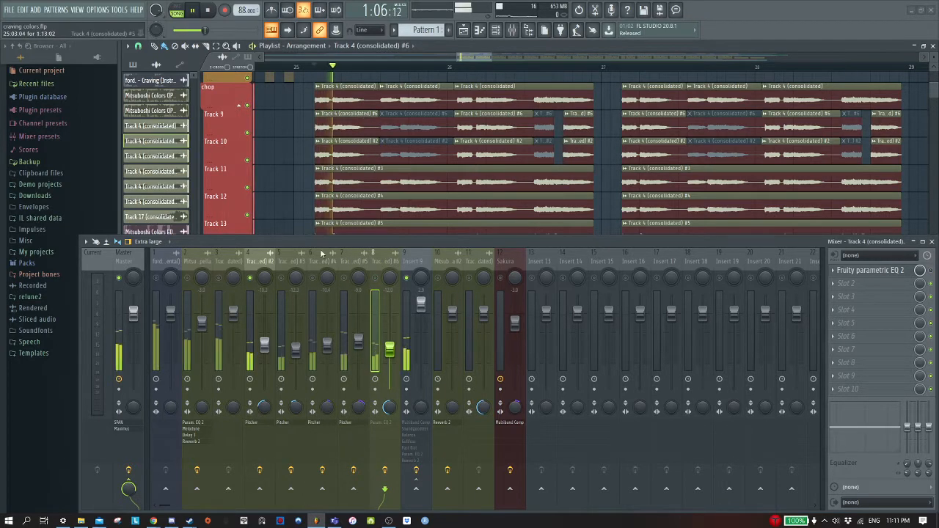
key("space")
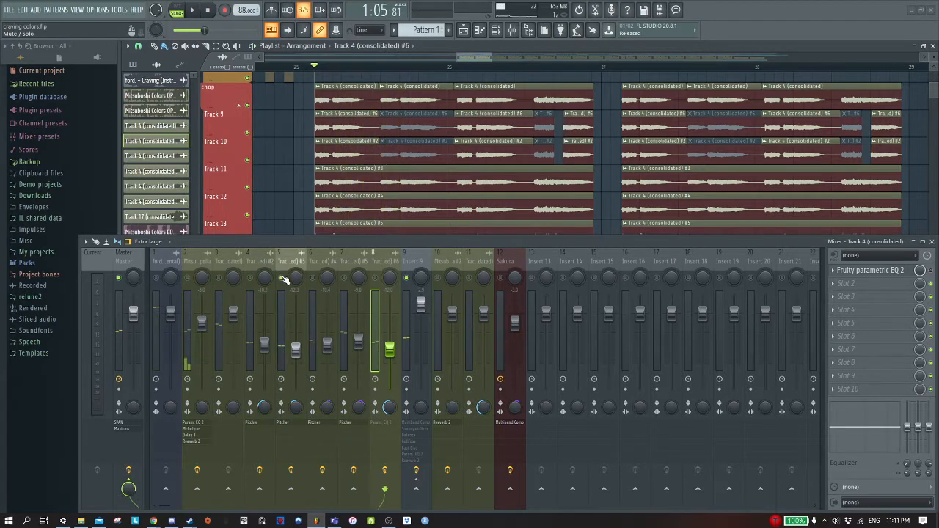
key("space")
key("space")
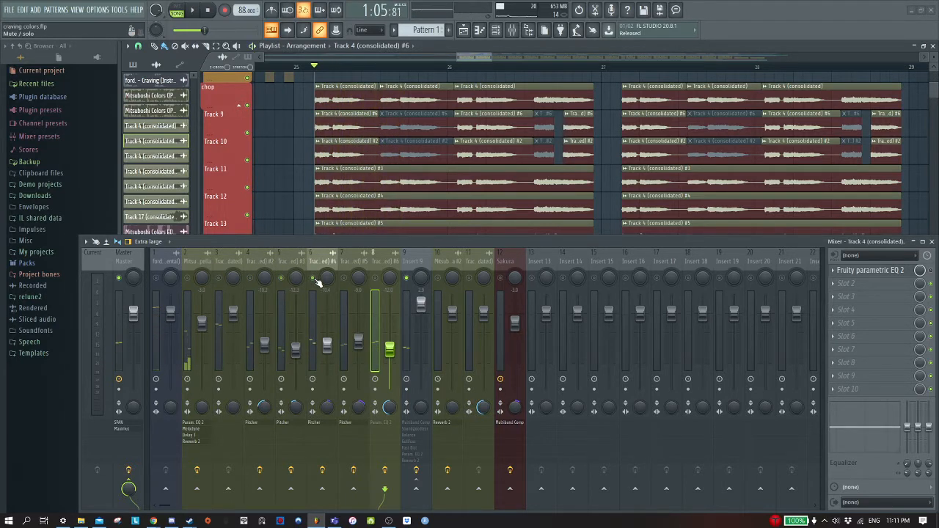
key("space")
key("space")
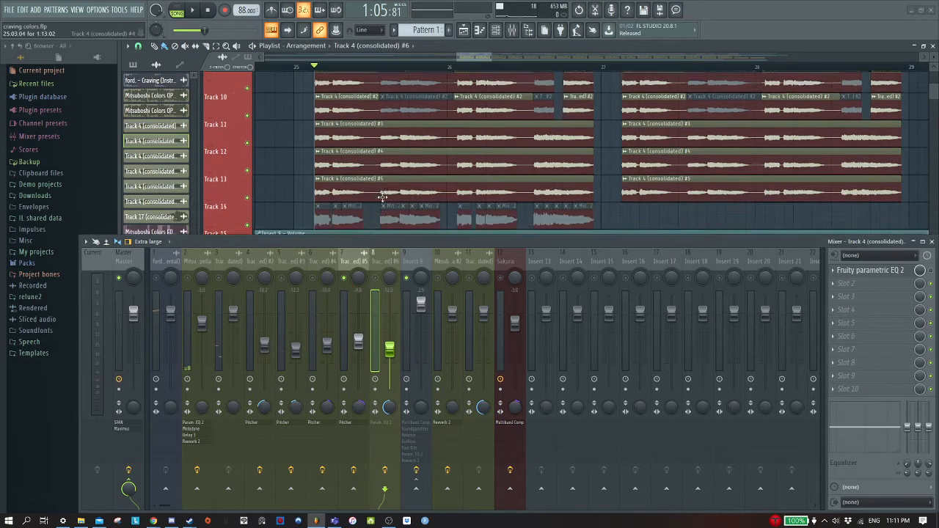
scroll(382, 197, "down", 2)
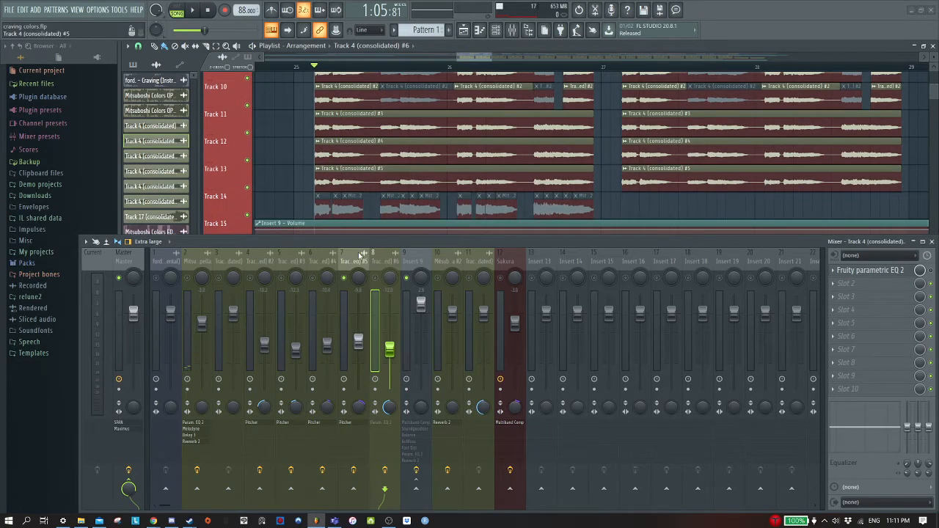
key("space")
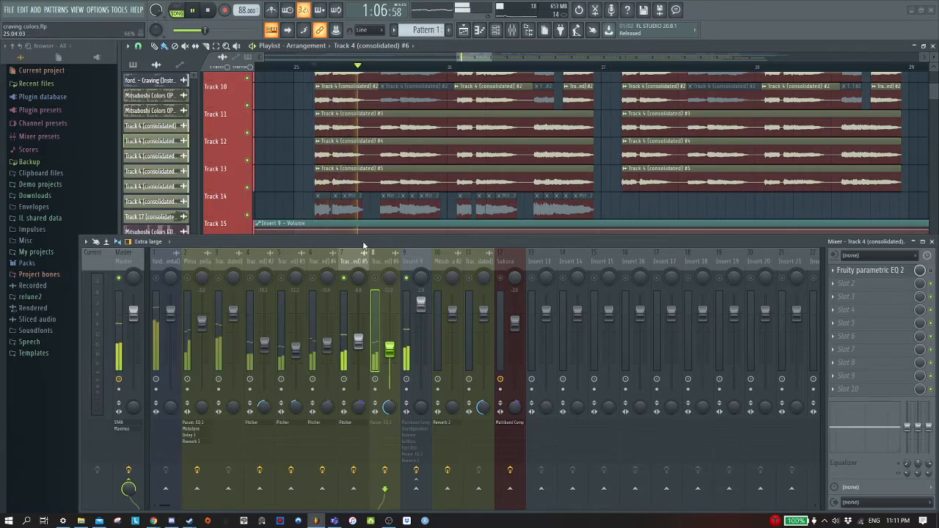
key("space")
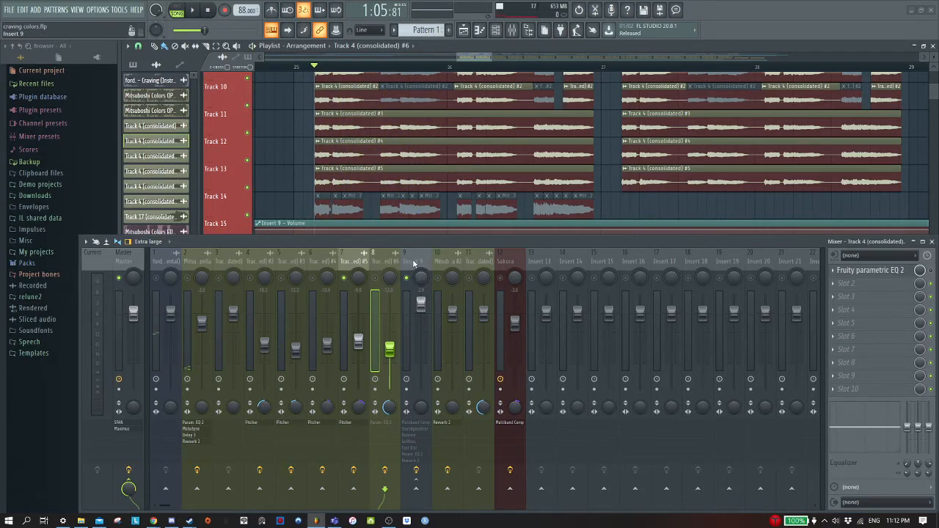
- Clear the layer solo, mute mixer inserts 1, 2, 10, 11 and 12, and play with only Insert 9 isolated
left_click(409, 285)
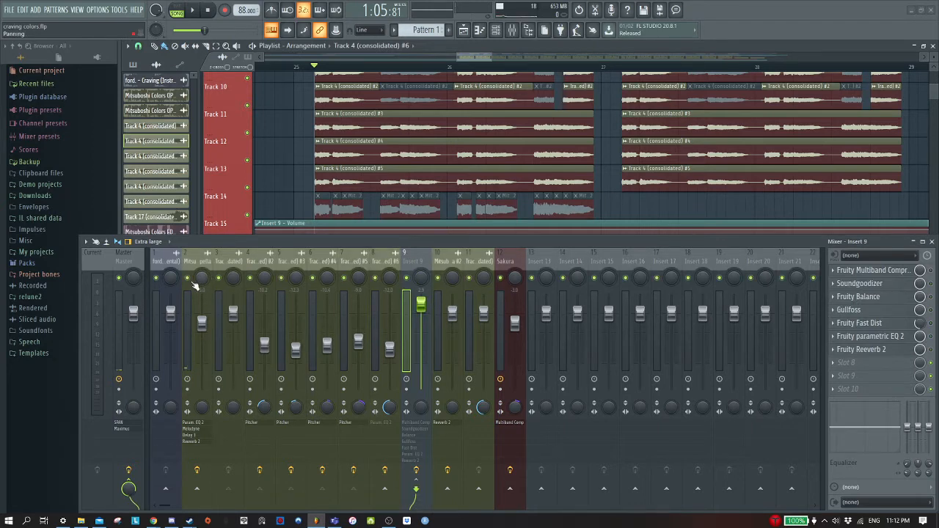
left_click(187, 278)
left_click(155, 278)
left_click(438, 278)
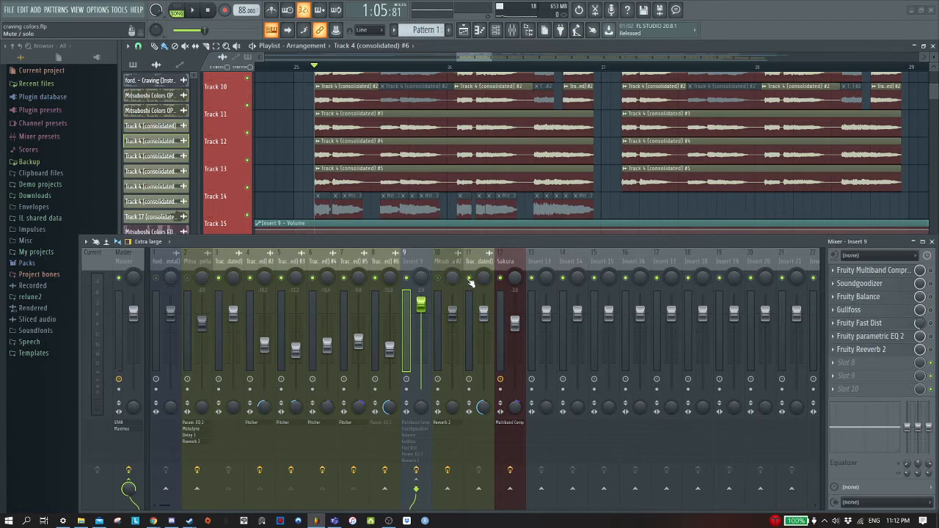
left_click(469, 278)
left_click(501, 278)
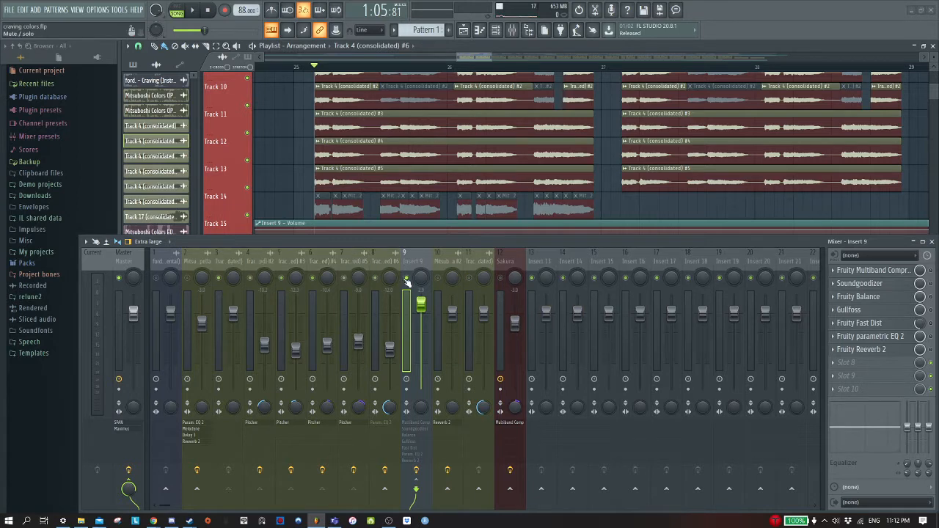
key("space")
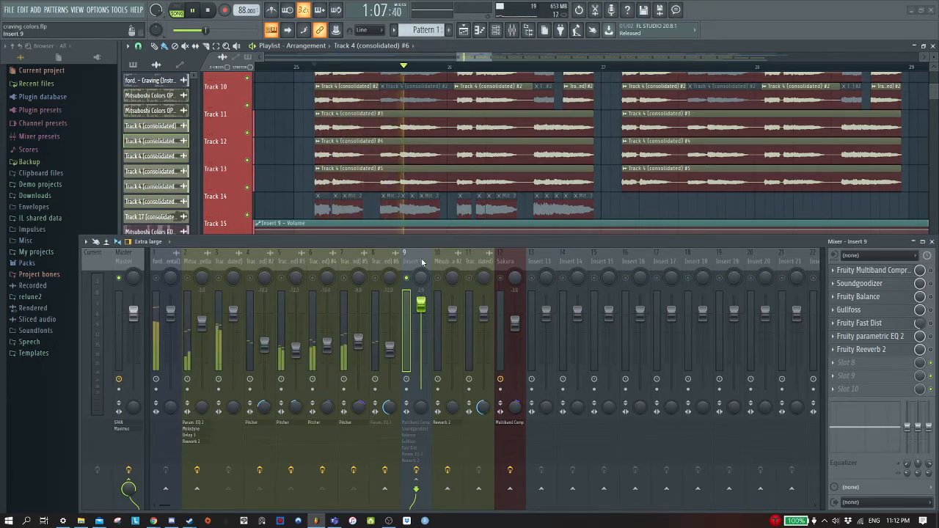
key("space")
- Unmute all the Track 4 (consolidated) inserts, 3 to 8, alongside Insert 9 and play the layered chops without Insert 9's effects
left_click(219, 279)
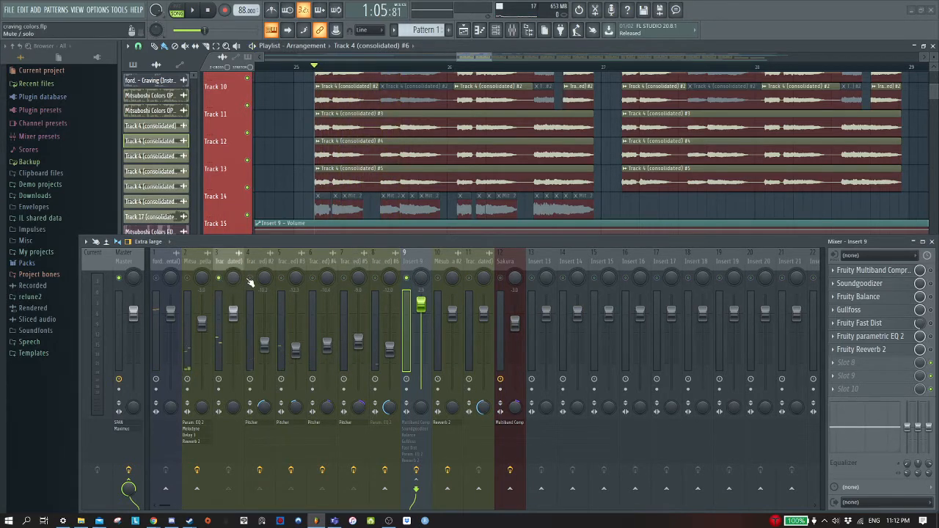
left_click(250, 278)
left_click(281, 279)
left_click(313, 278)
left_click(344, 278)
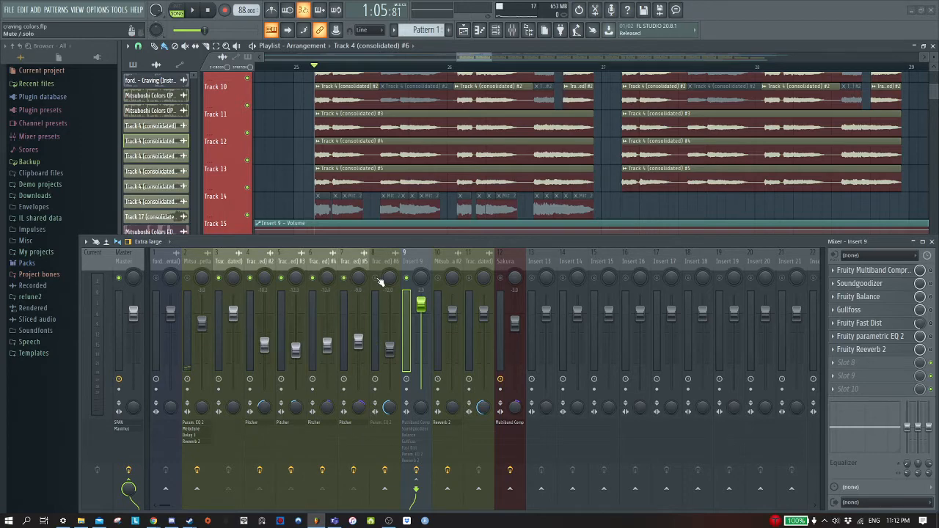
left_click(375, 278)
key("space")
scroll(409, 154, "up", 3)
scroll(410, 154, "down", 1)
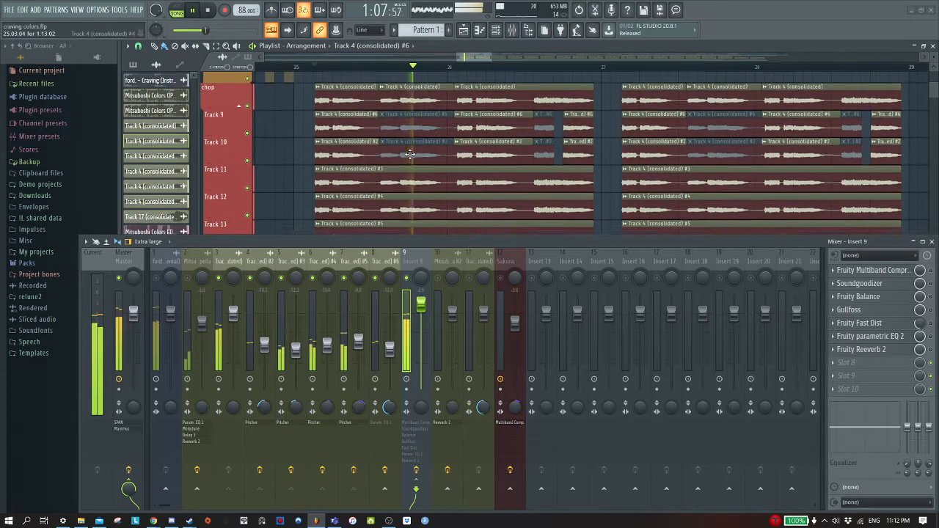
scroll(579, 166, "down", 1)
scroll(582, 167, "down", 3)
scroll(583, 167, "down", 3)
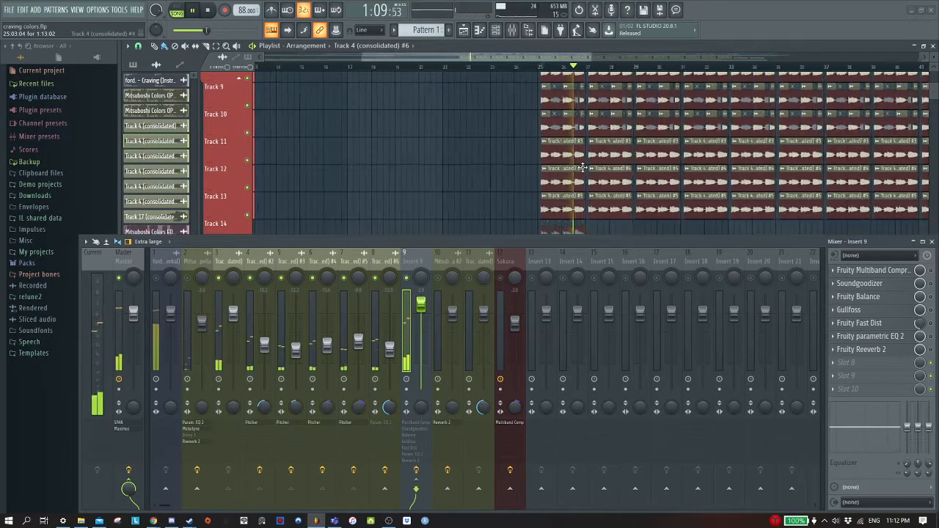
key("space")
- Re-enable all the Insert 9 effects, from Fruity Multiband Compressor to Fruity Reeverb 2, with the chop clips from bar 25 in view
scroll(657, 170, "up", 3)
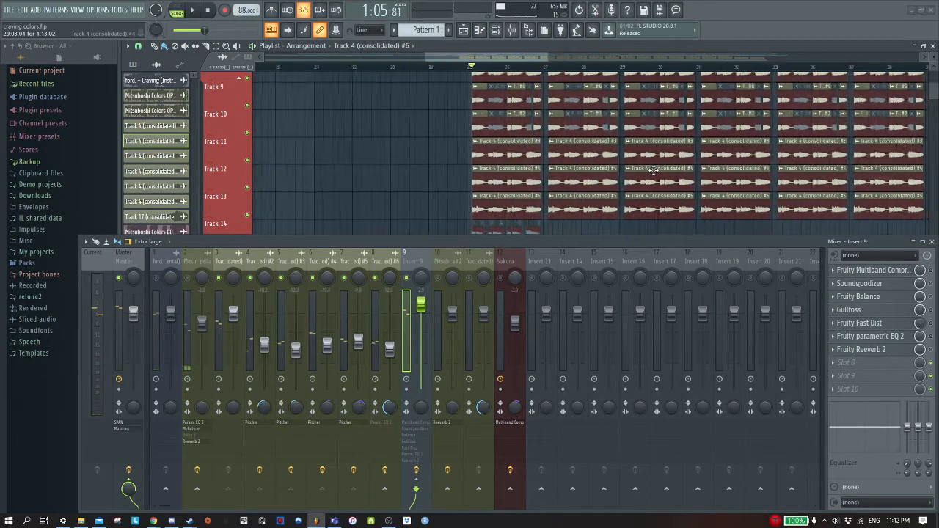
scroll(631, 170, "up", 1)
scroll(620, 170, "up", 1)
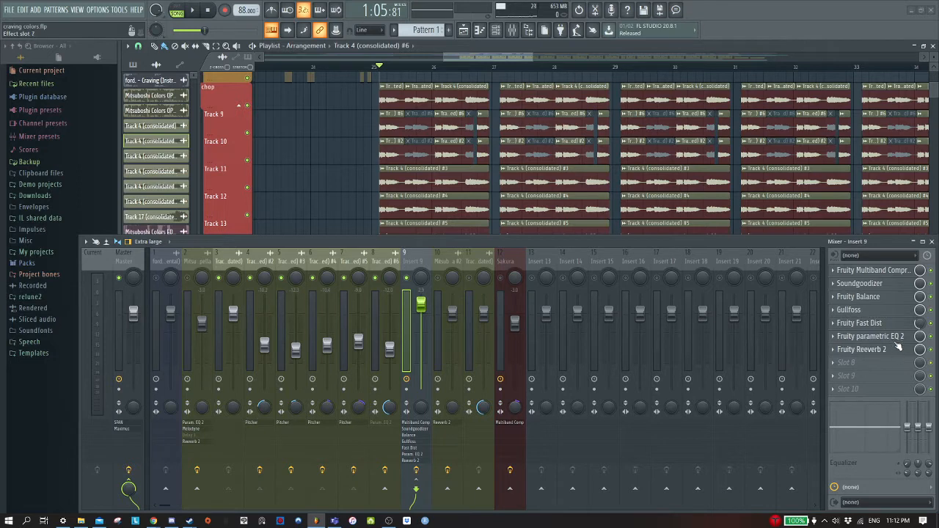
scroll(653, 165, "down", 5)
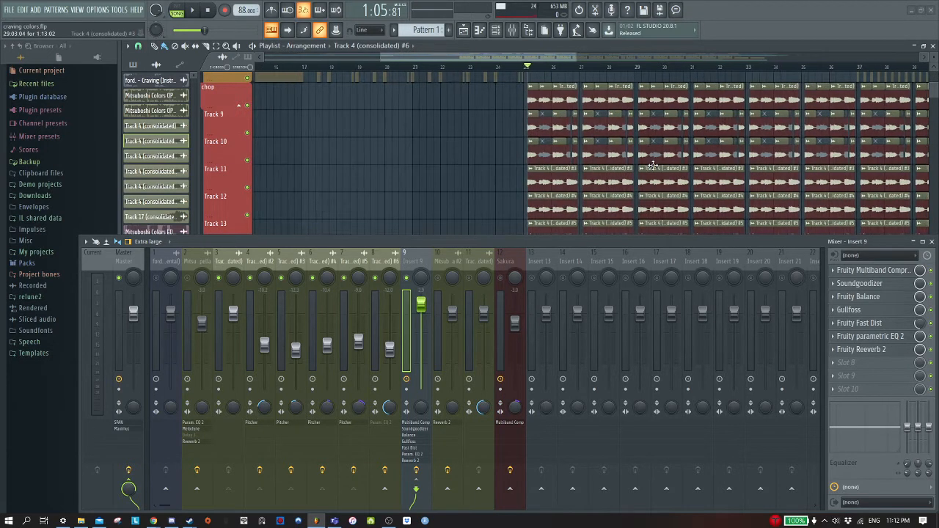
- Place the playhead at bar 33, where the Insert 9 automation changes, and open its Fruity parametric EQ 2 as a detached window
scroll(657, 165, "down", 3)
scroll(659, 166, "down", 3)
scroll(686, 176, "down", 2)
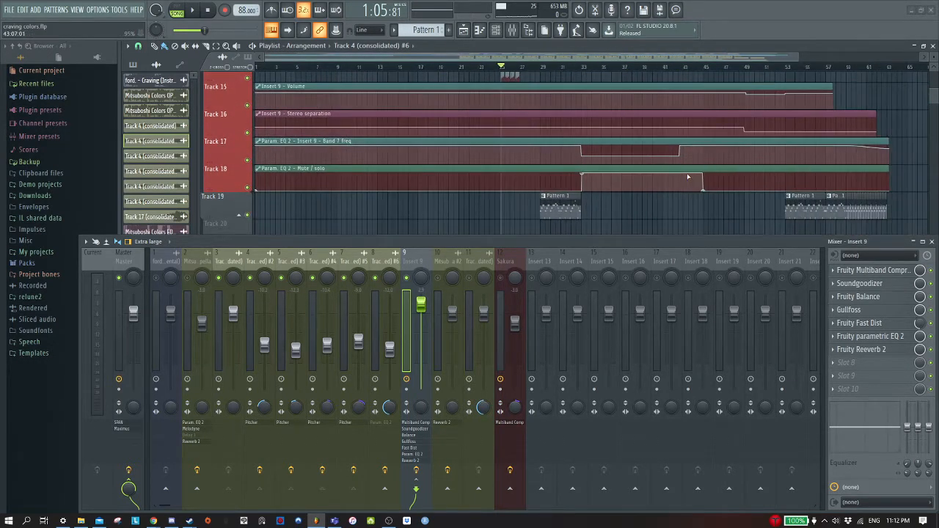
scroll(505, 140, "up", 3)
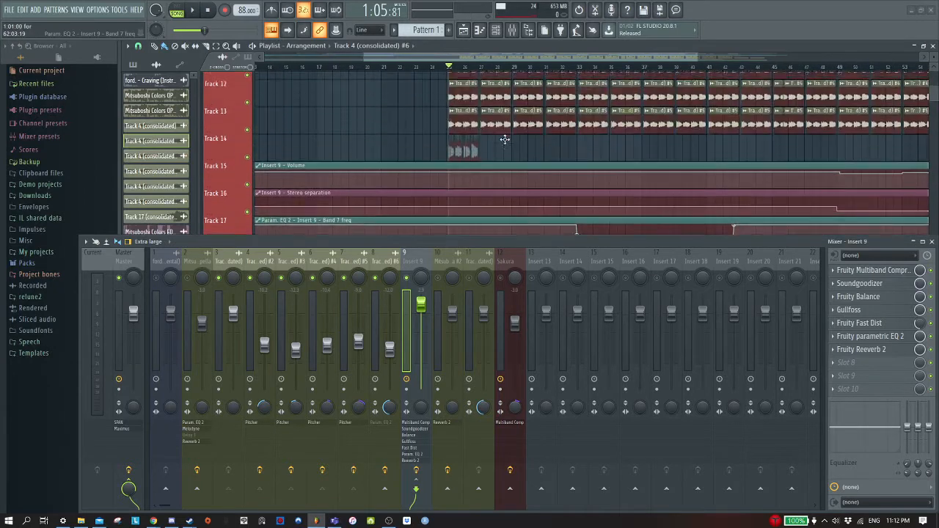
left_click(870, 336)
left_click(573, 66)
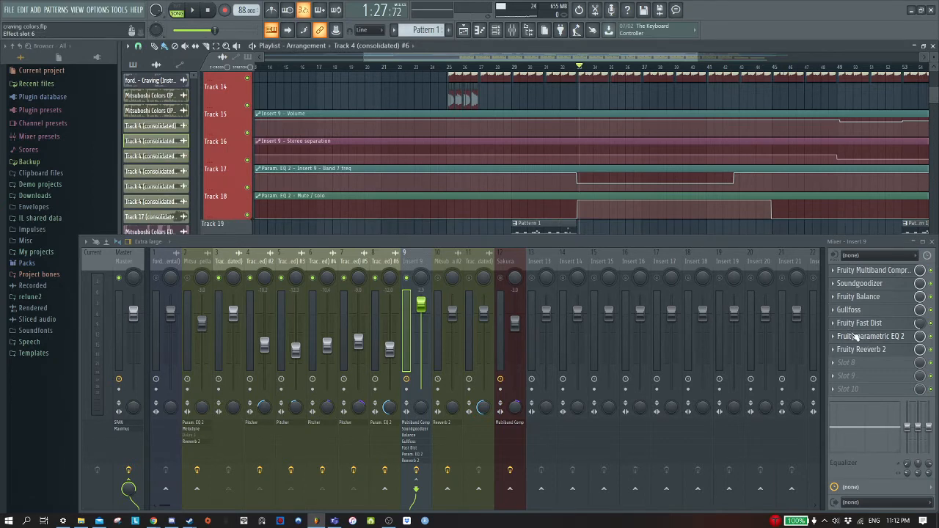
left_click(855, 336)
left_click(159, 118)
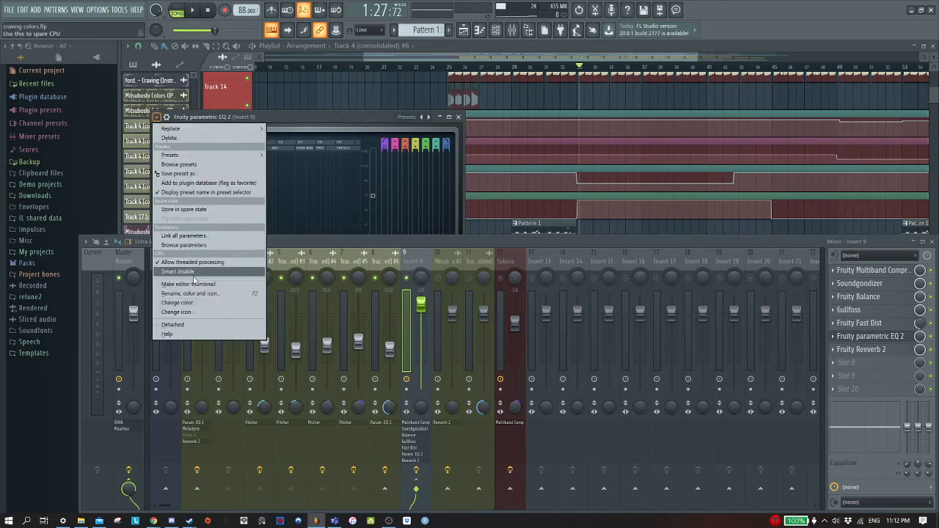
left_click(191, 325)
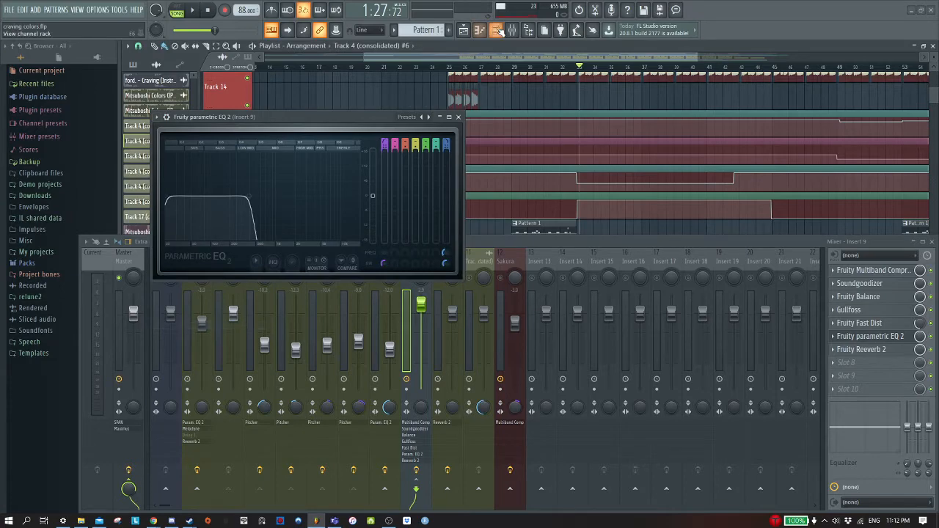
- With the mixer hidden, play from just before bar 33 to watch the Insert 9 EQ react, then stop and close the EQ
key("F9")
scroll(658, 128, "up", 3)
scroll(553, 114, "up", 5)
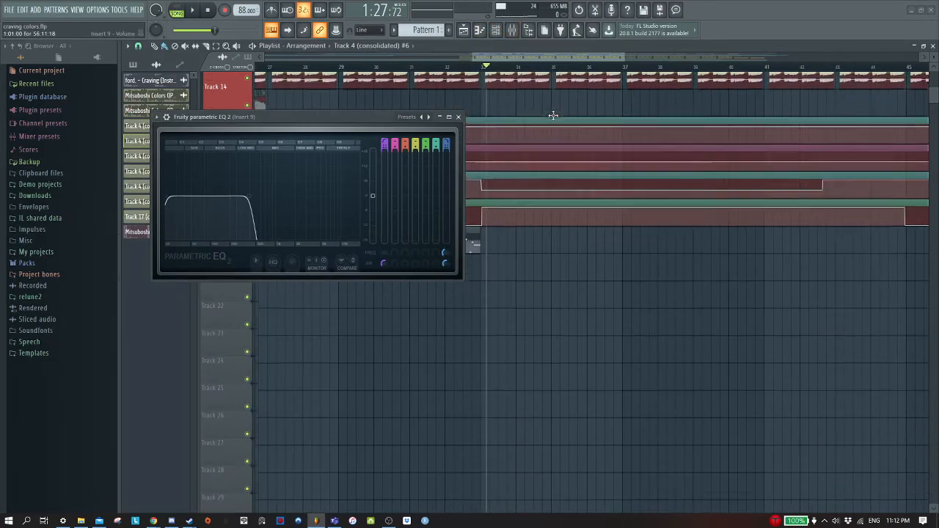
scroll(465, 67, "left", 3)
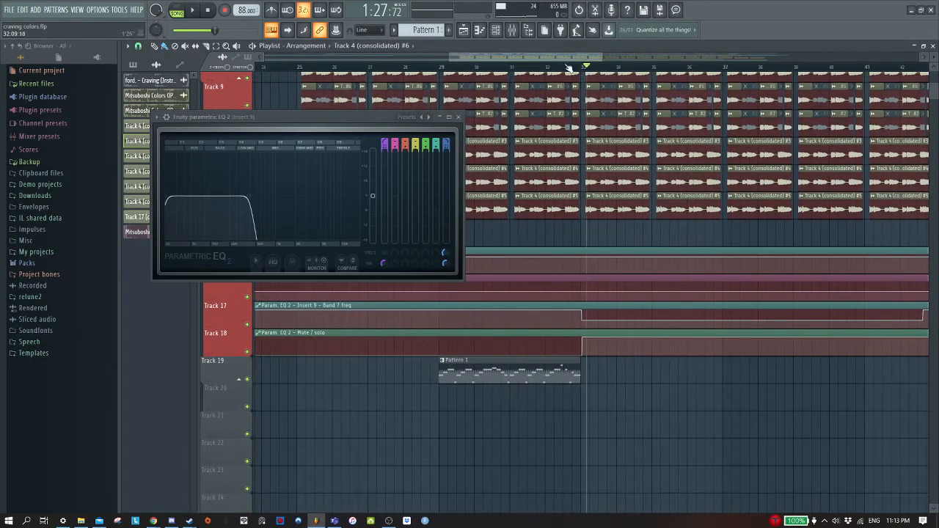
left_click(538, 69)
key("space")
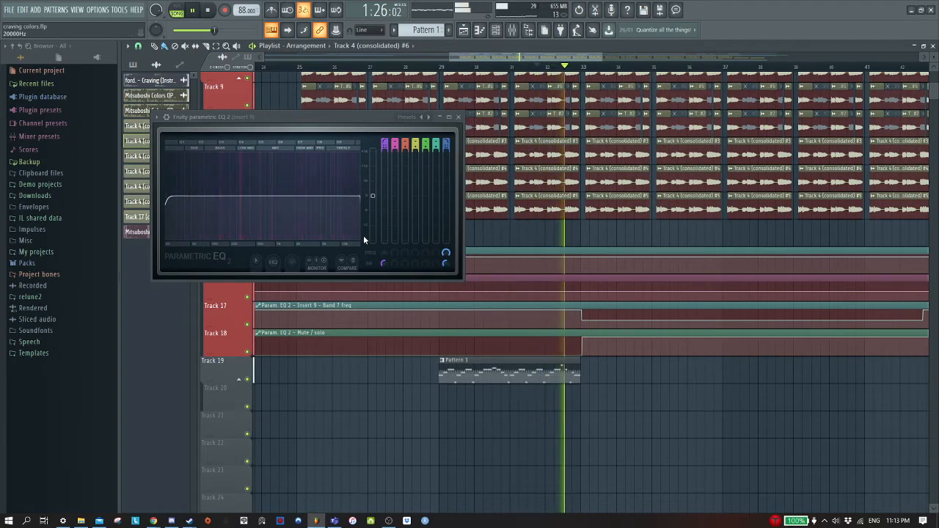
key("space")
left_click(460, 117)
- Show the mixer, solo the Track 4 (consolidated) #6 insert to play from bar 25, and clear the solo
scroll(499, 184, "up", 3)
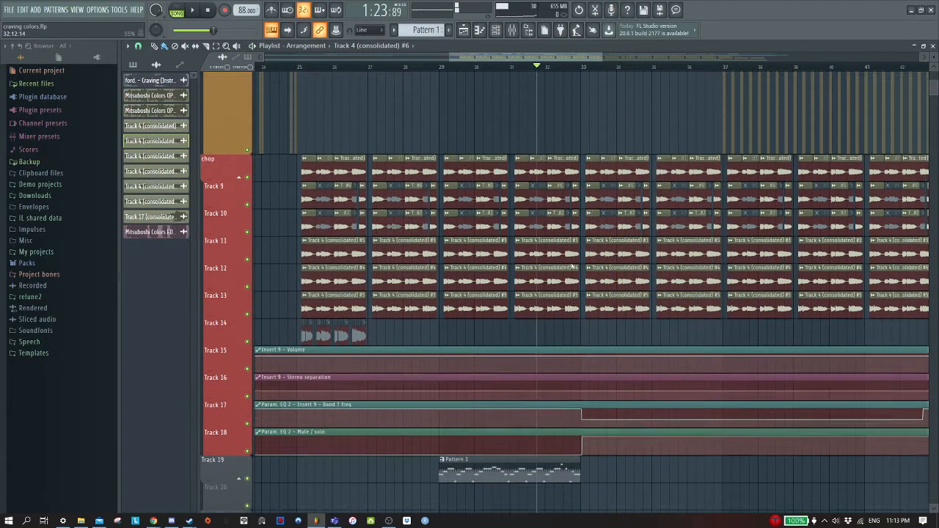
left_click(513, 29)
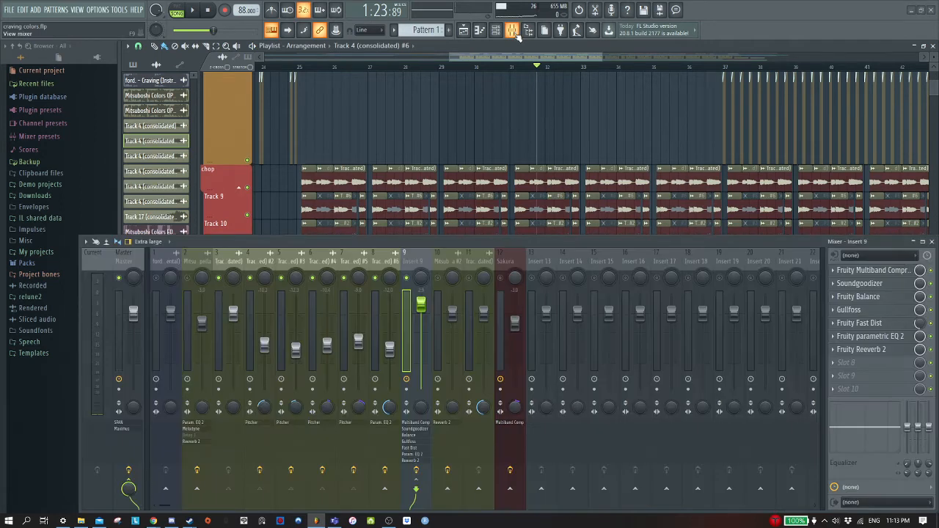
scroll(453, 137, "down", 6)
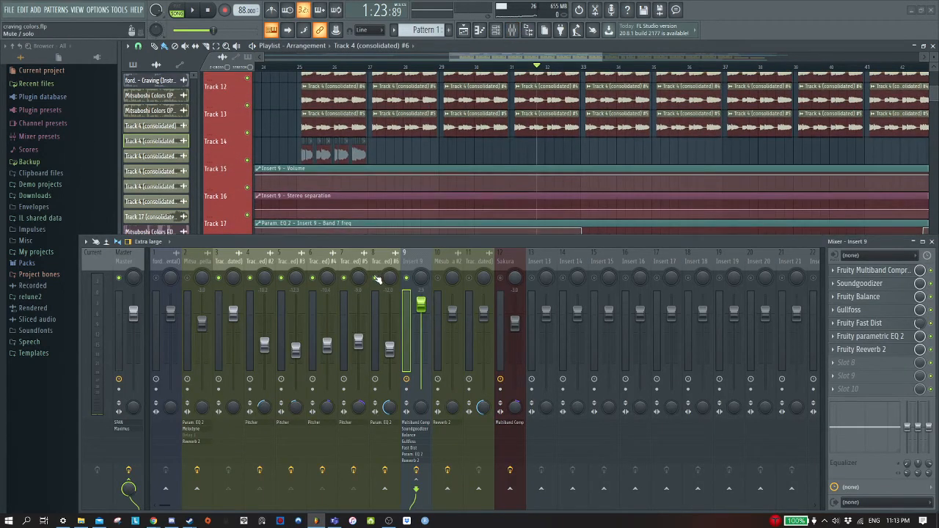
right_click(376, 278)
left_click(305, 71)
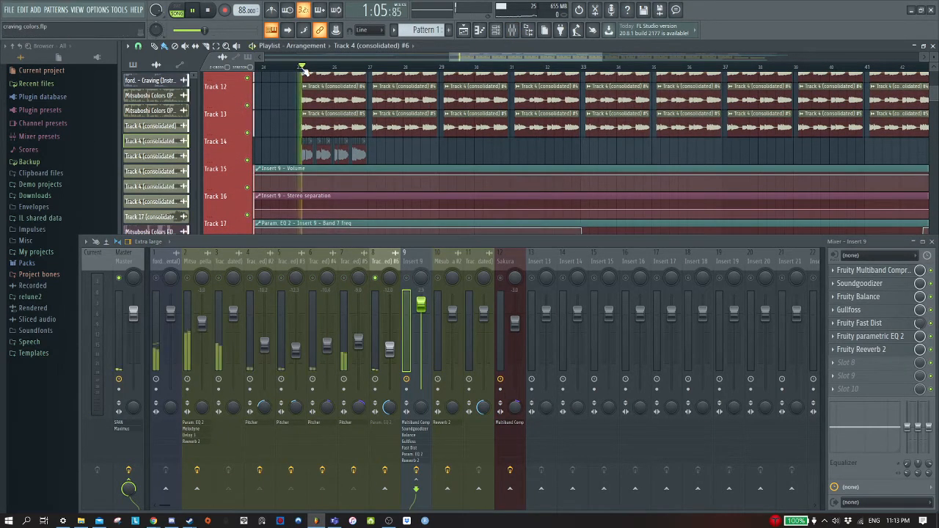
right_click(376, 278)
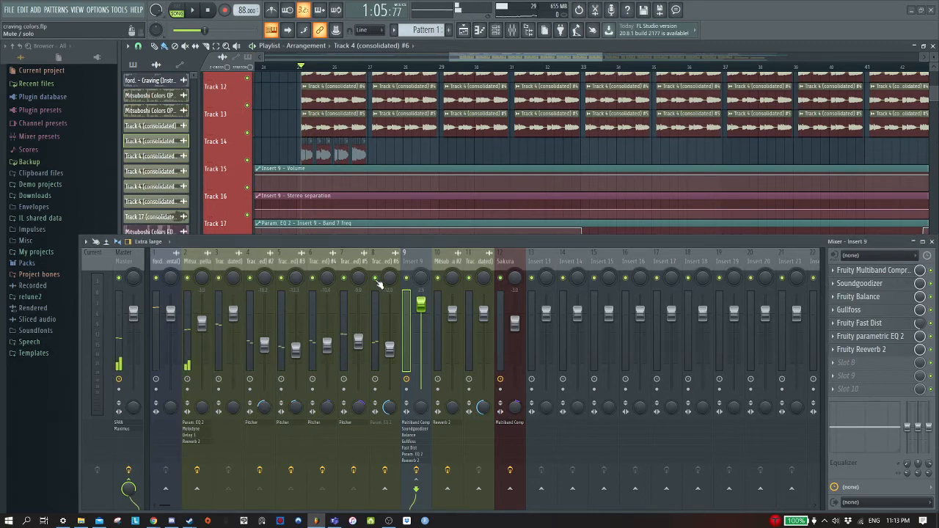
- Inspect the mixer routing of Track 4 (consolidated) #6, Insert 9, Track 4 (consolidated) and the Master
left_click(379, 437)
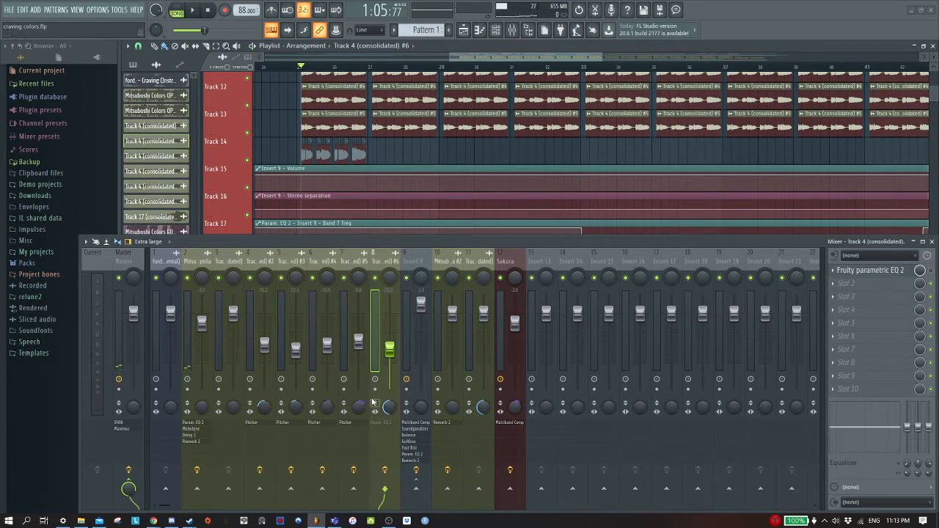
left_click(394, 261)
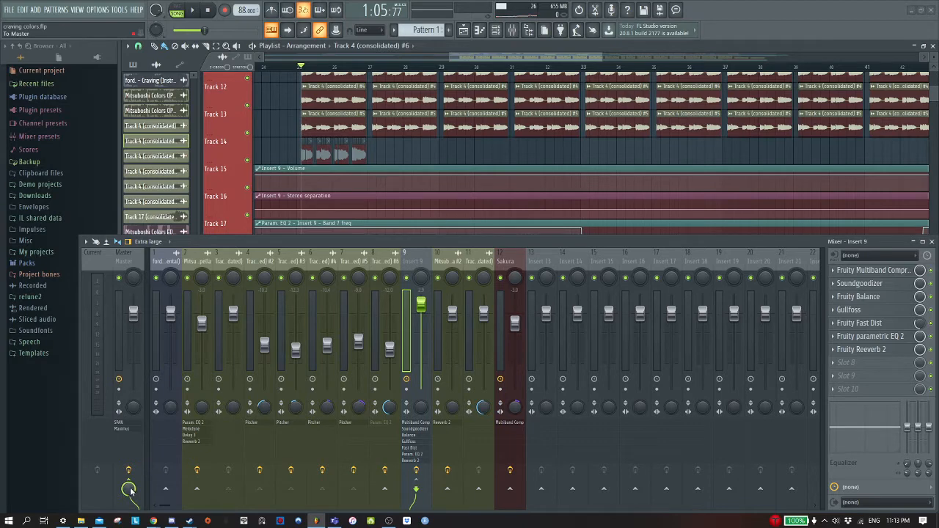
left_click(224, 484)
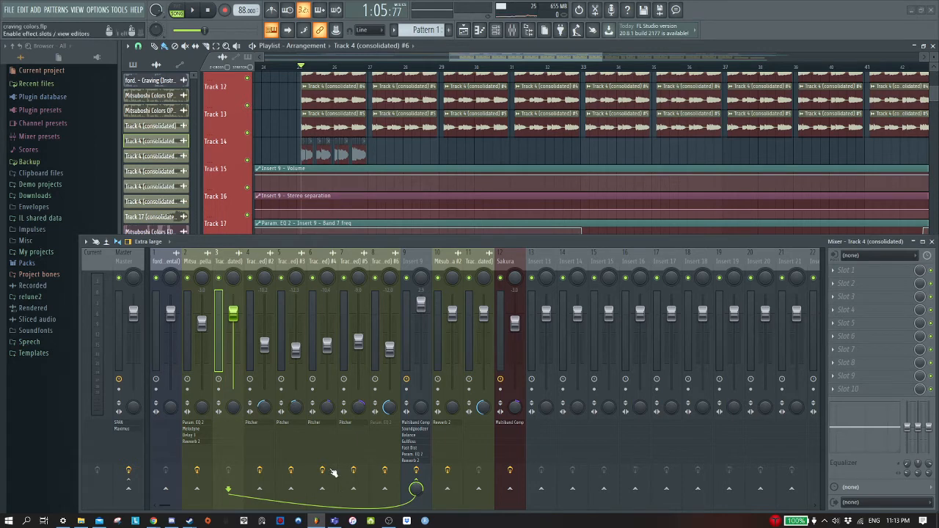
left_click(138, 318)
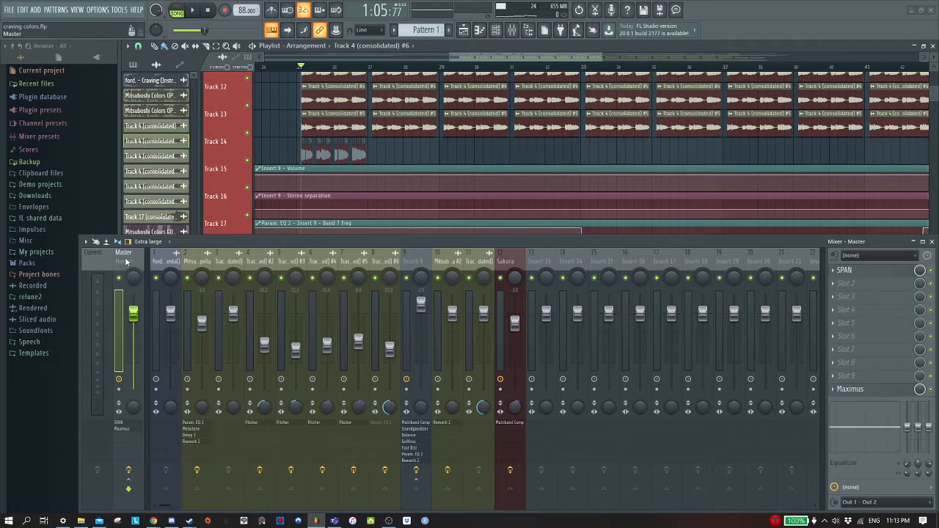
- Inspect the sends of inserts 3 to 5, and play only Track 4 (consolidated) together with Insert 9 from bar 25
left_click(218, 261)
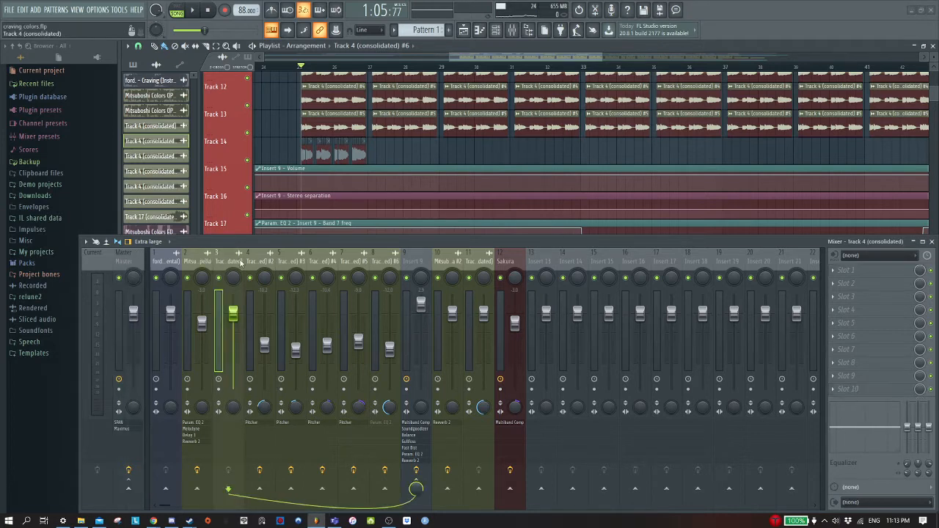
left_click(250, 259)
left_click(281, 261)
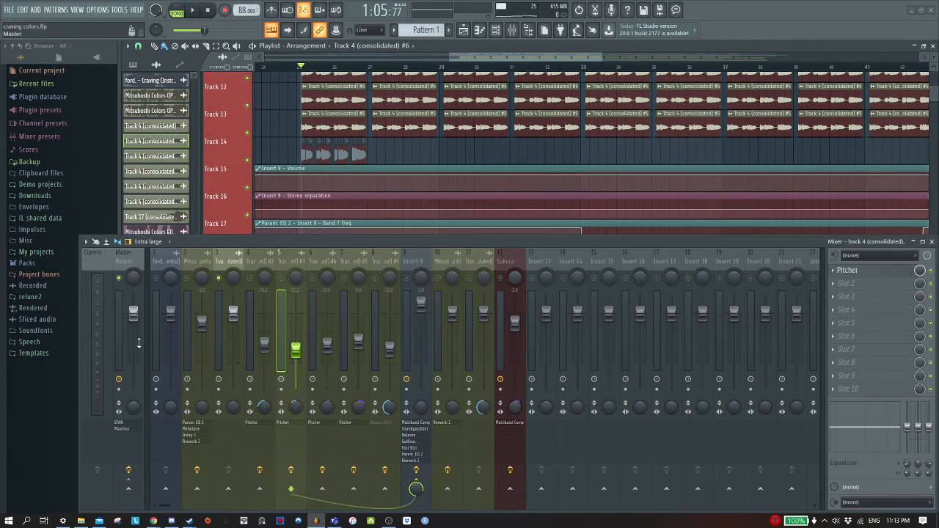
key("space")
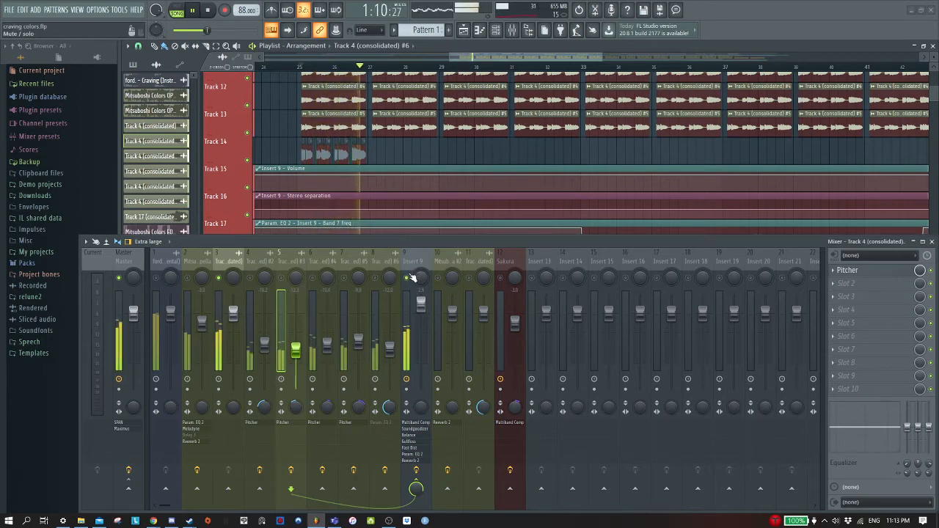
key("space")
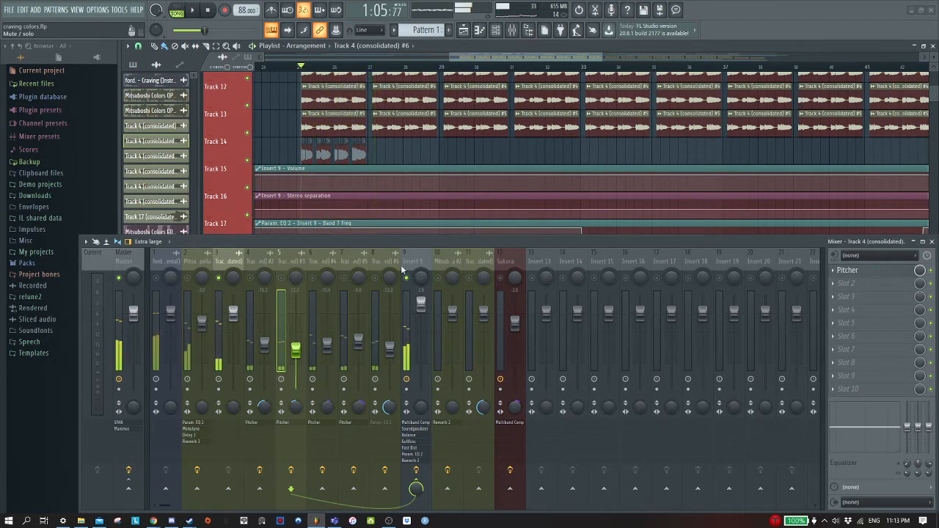
- Try routing Track 4 (consolidated) #6 into Insert 9 in addition to the Master, then remove that send
left_click(250, 262)
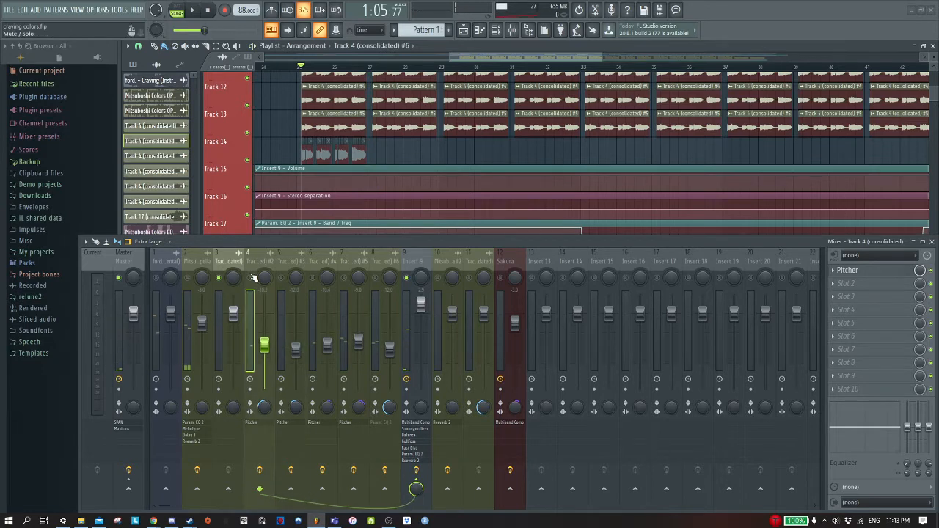
left_click(381, 261)
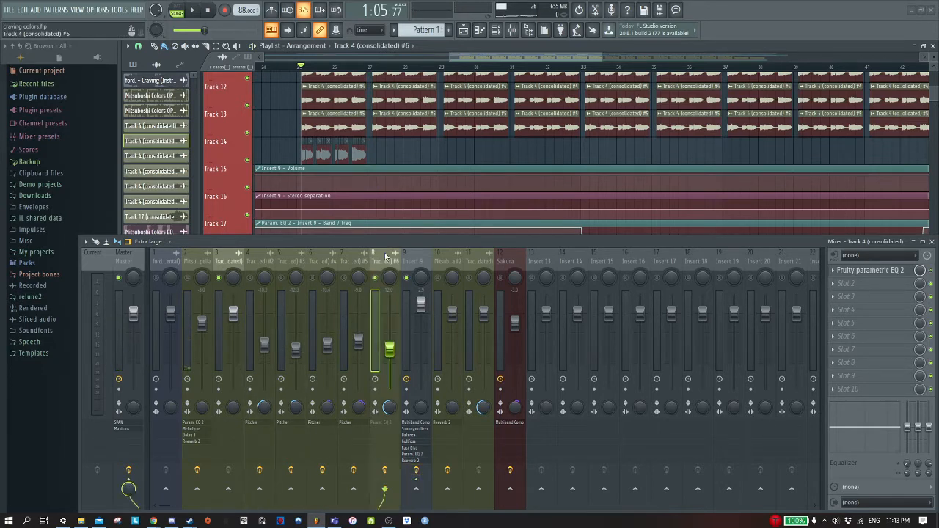
left_click(416, 488)
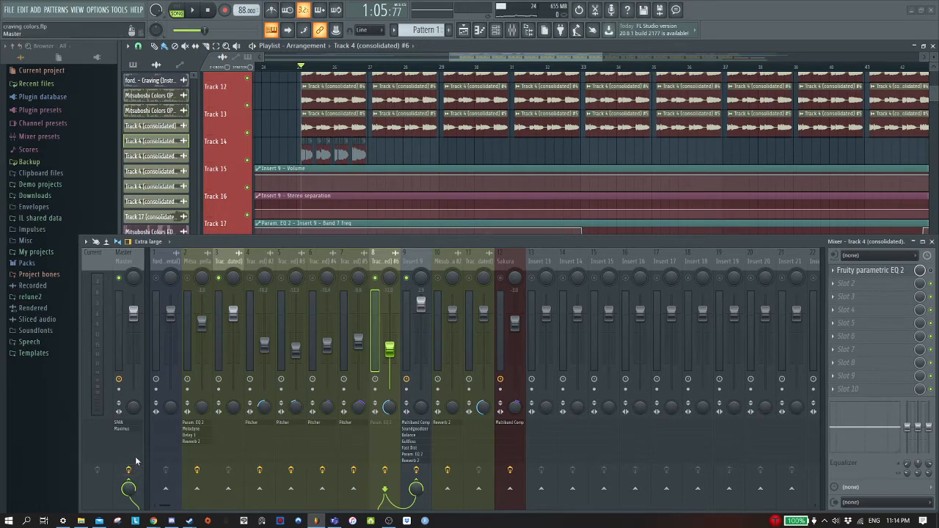
left_click(416, 487)
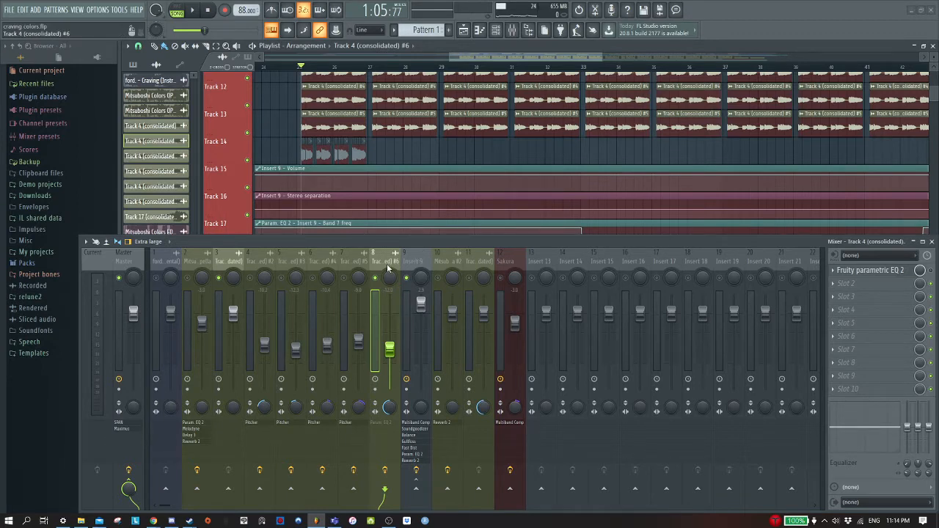
- Hide the mixer and examine the cut and muted chop clips from the chop track to Track 14 around bars 25 to 29
scroll(387, 227, "up", 3)
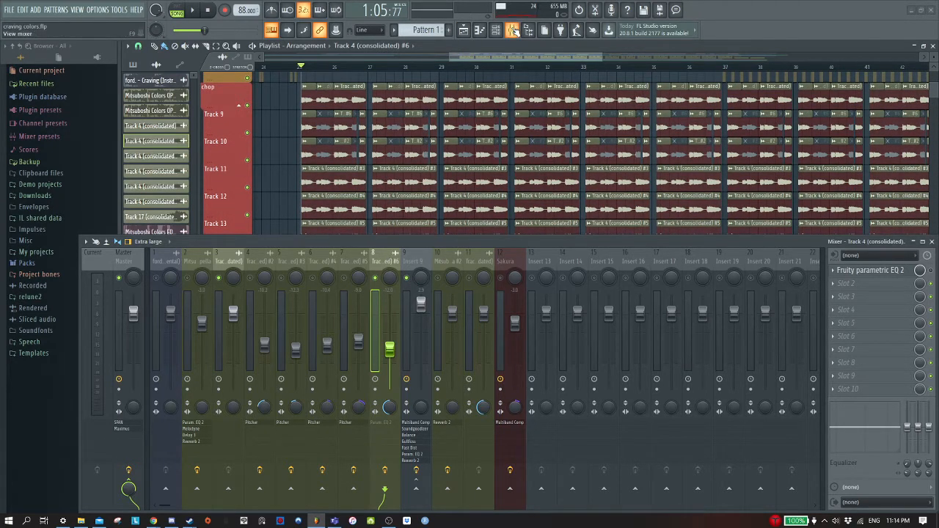
left_click(512, 29)
scroll(557, 247, "down", 4)
scroll(490, 245, "up", 3)
scroll(449, 253, "up", 3)
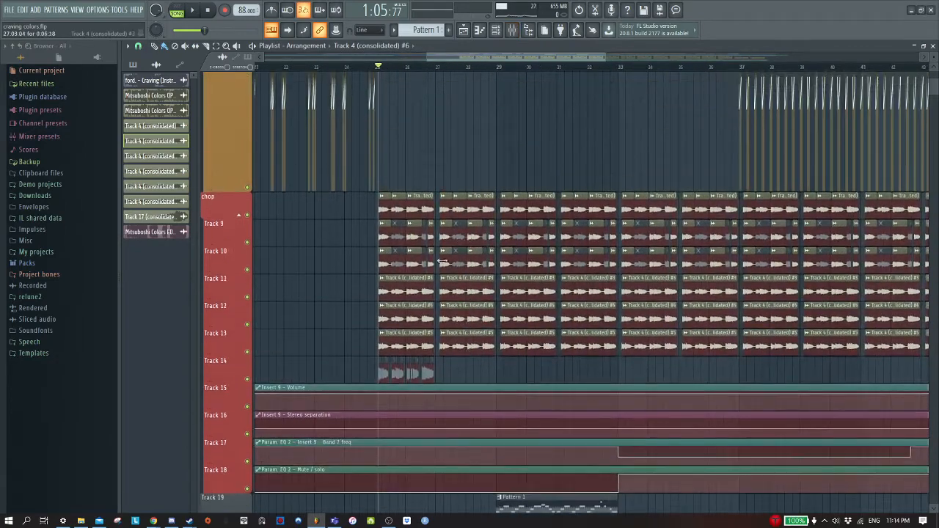
scroll(423, 273, "up", 6)
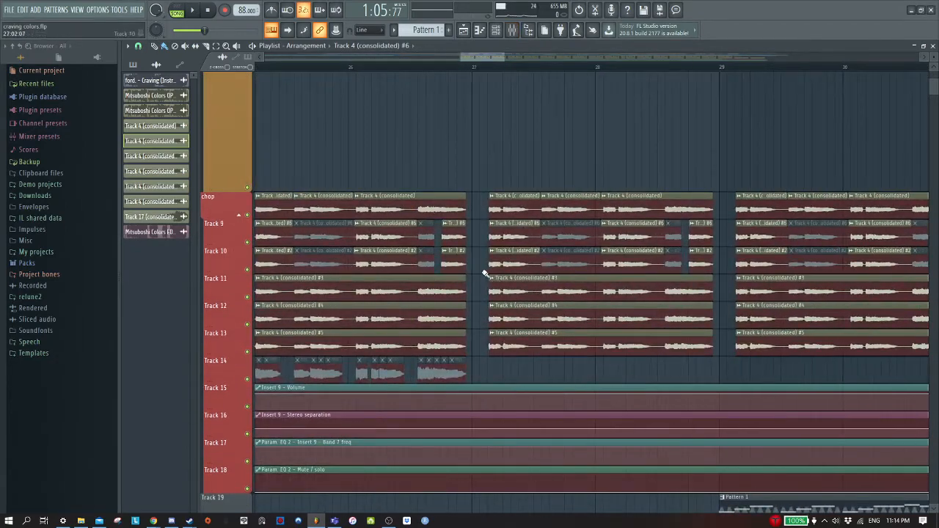
scroll(482, 270, "down", 3)
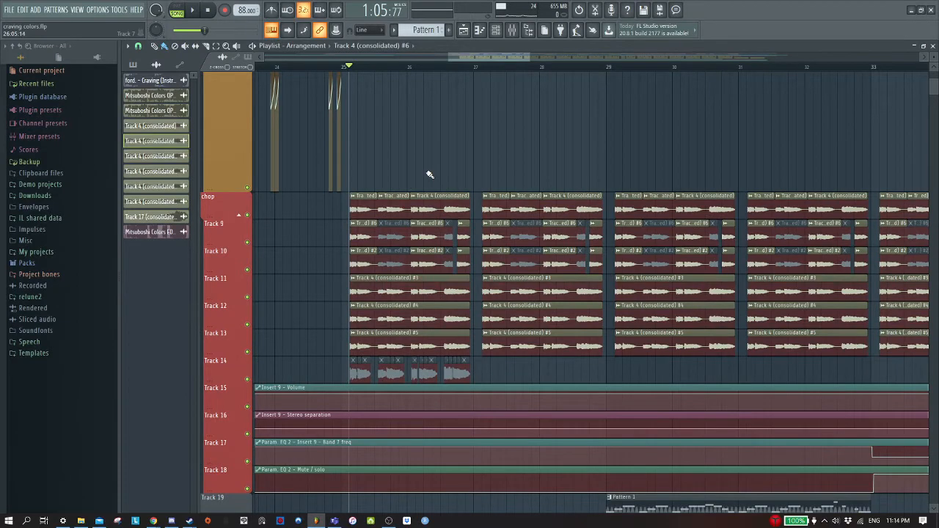
- Mute the Track 2 instrumental clip and unmute the Track 1 instrumental clip spanning bars 25 to 33
scroll(430, 175, "up", 6)
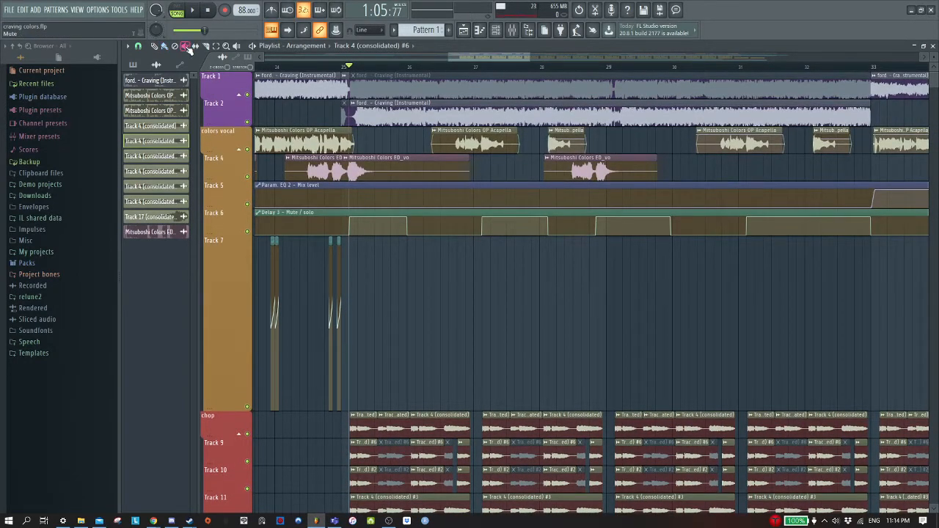
left_click(188, 49)
left_click(375, 115)
left_click(376, 90)
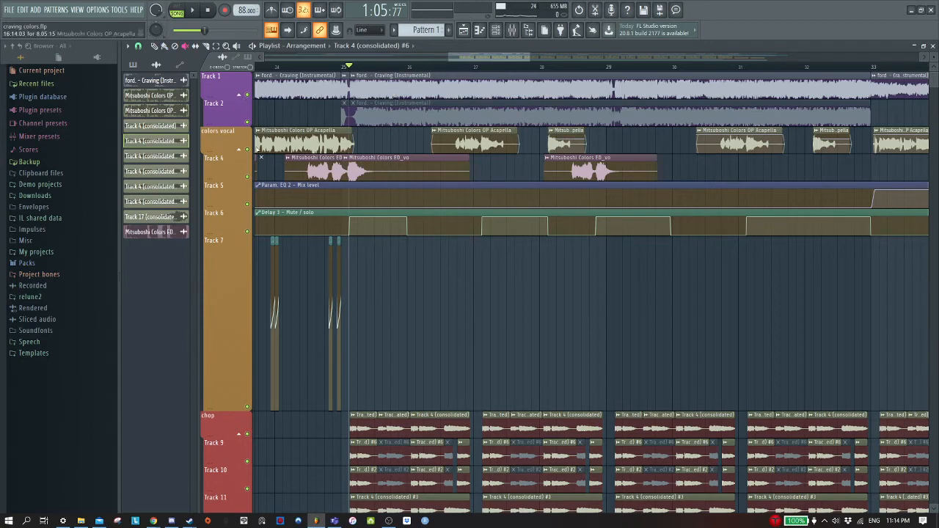
- Solo playlist Track 1, re-enable all the mixer inserts, and play the instrumental alone from bar 25
left_click(248, 95, "ctrl")
key("space")
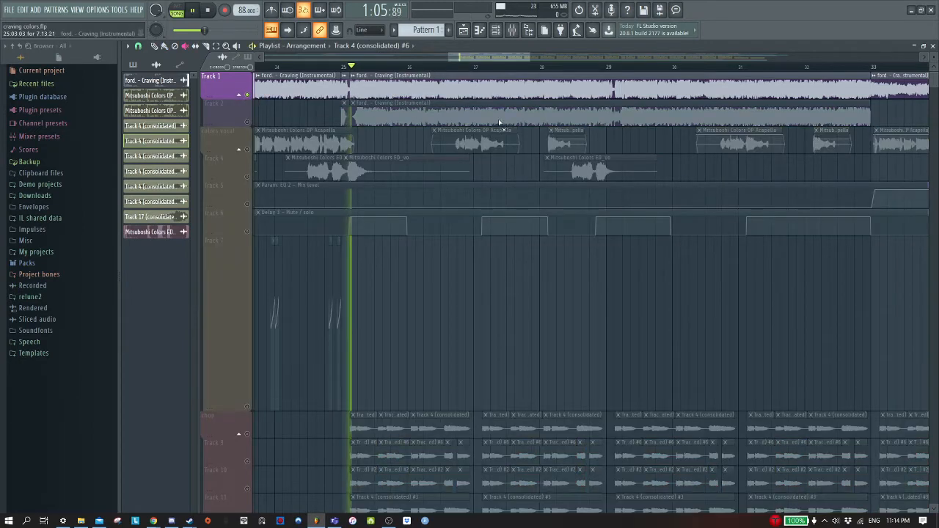
key("space")
key("F9")
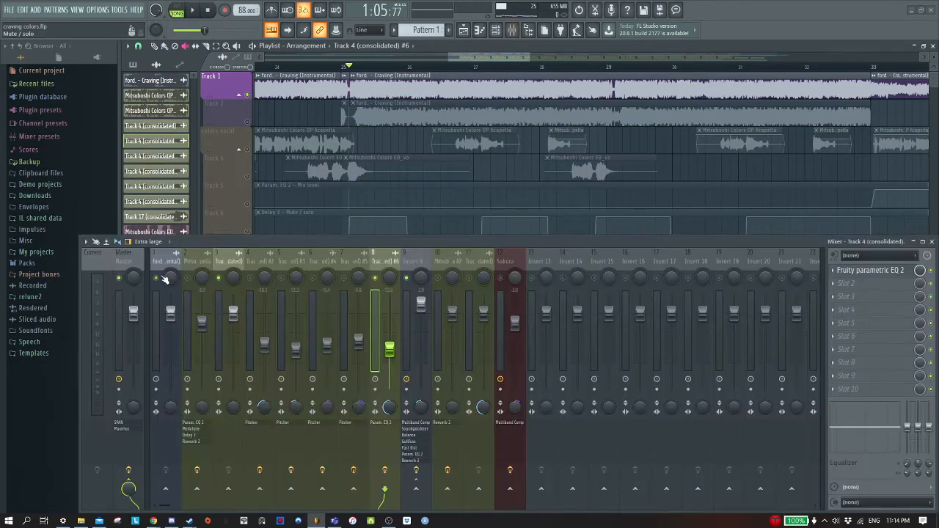
left_click(381, 277, "ctrl")
key("space")
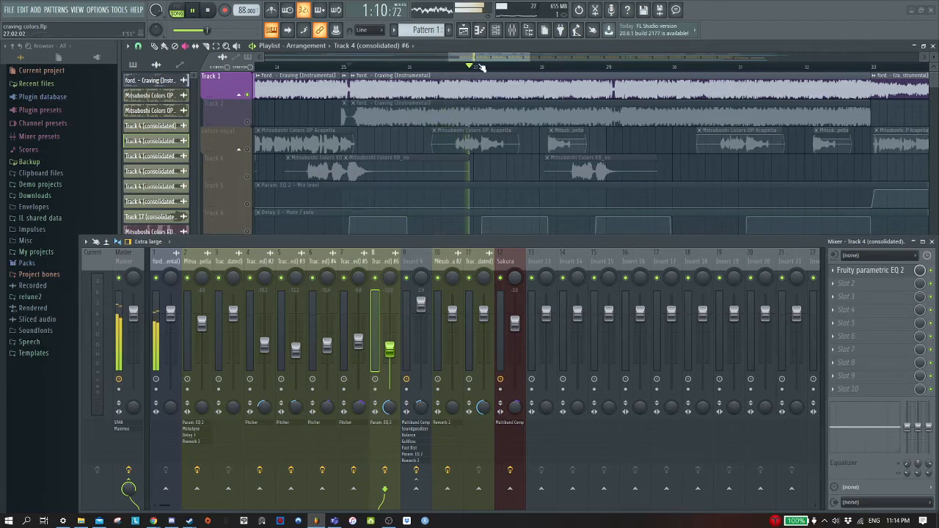
key("space")
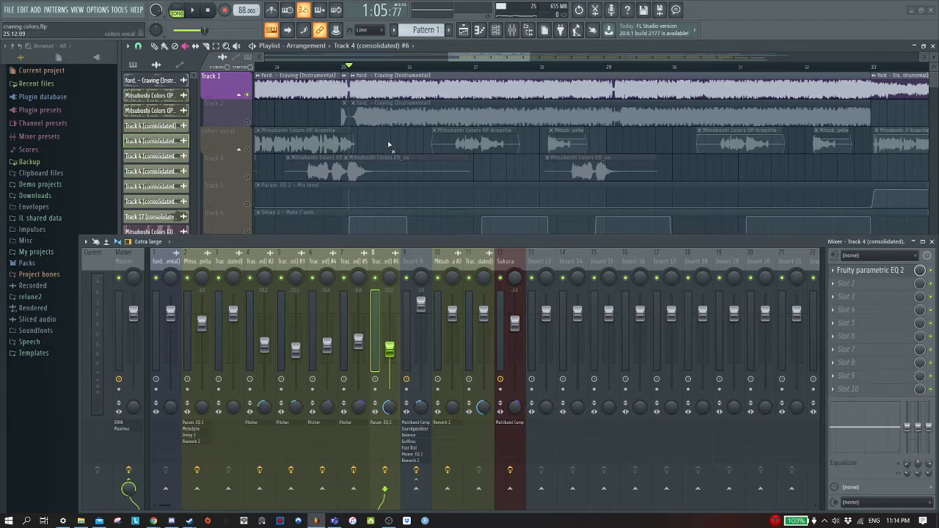
- Examine the chop layers from bar 25 through to their last clips around bars 60 to 63, and hide the mixer
scroll(389, 144, "down", 5)
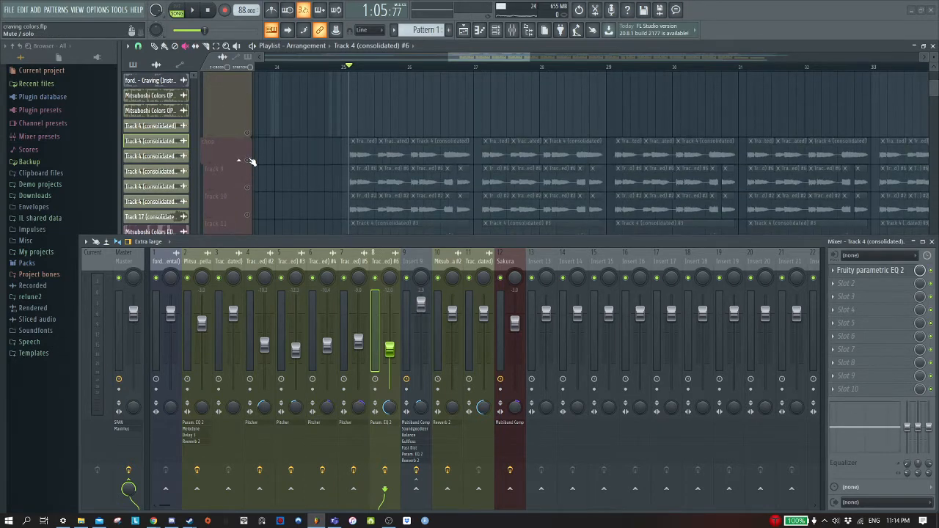
scroll(389, 157, "down", 2)
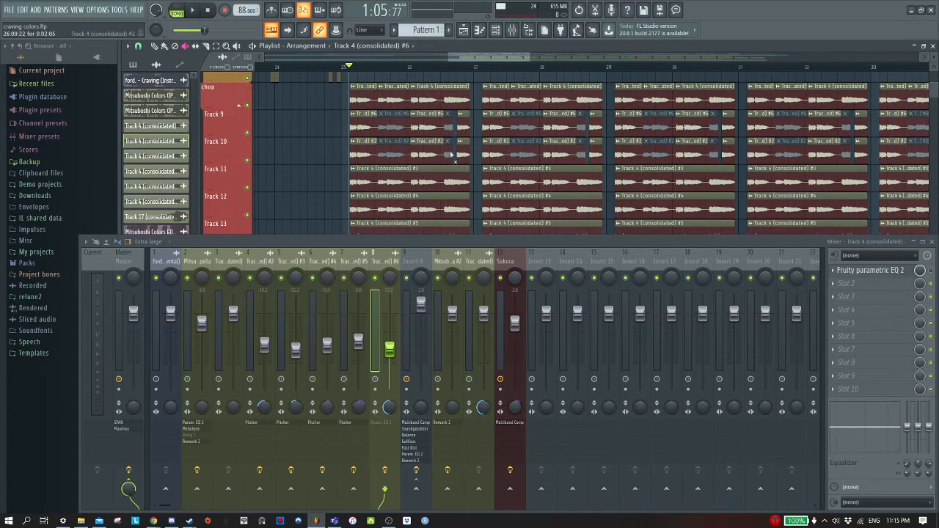
scroll(493, 146, "down", 10, "ctrl")
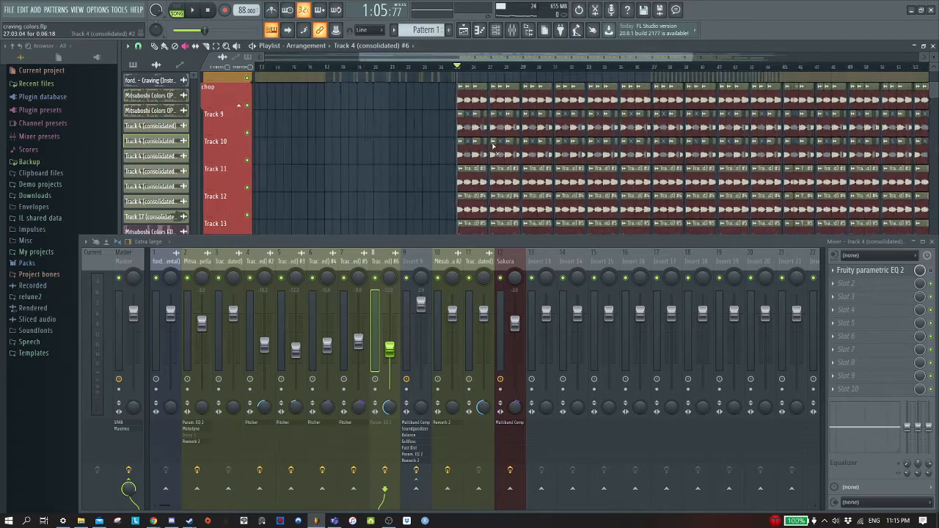
scroll(842, 178, "up", 8, "ctrl")
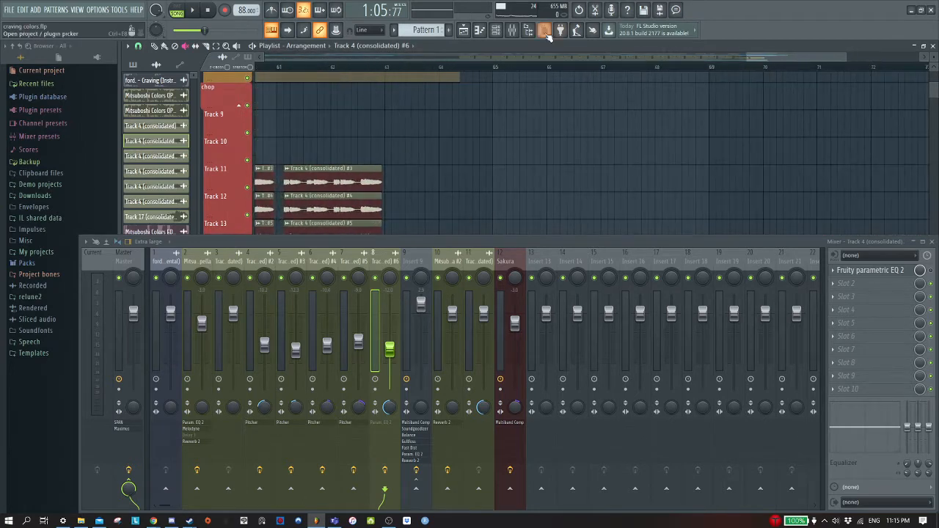
left_click(513, 31)
scroll(296, 163, "up", 3)
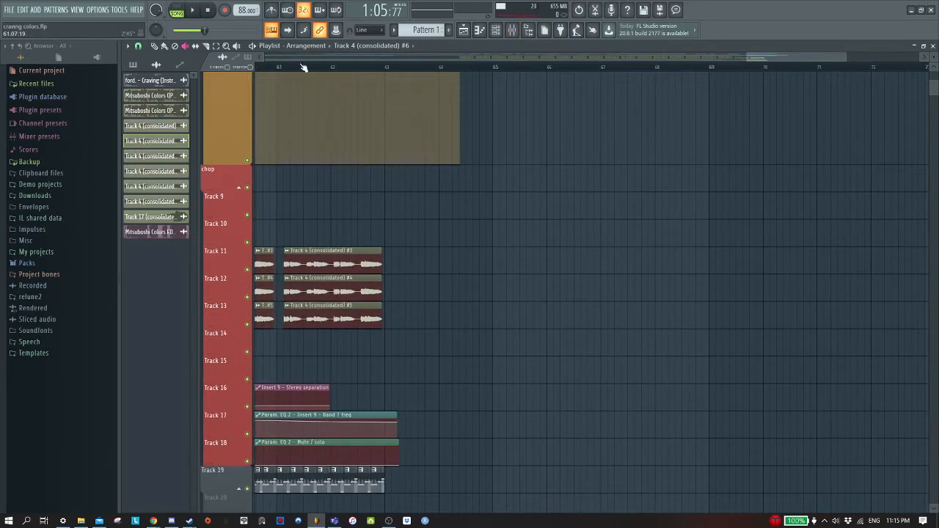
- Play the ending from bar 59, where the chop track and Tracks 9 and 10 drop out, and stop playback
left_click_drag(287, 67, 359, 62)
key("space")
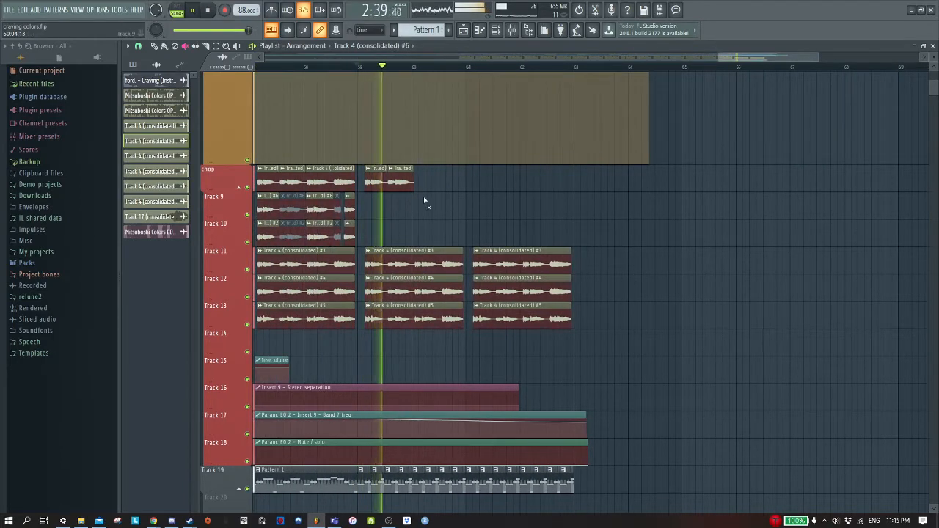
scroll(423, 197, "up", 6)
scroll(424, 197, "down", 4)
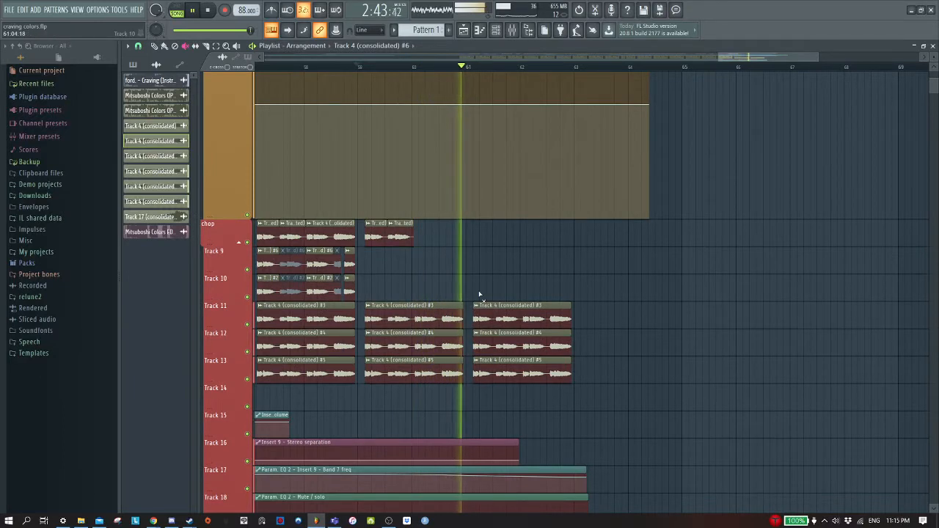
key("space")
- Inspect the final Track 11 to Track 13 chop clips from bar 61 with the mixer shown, and hide the mixer again
left_click(513, 30)
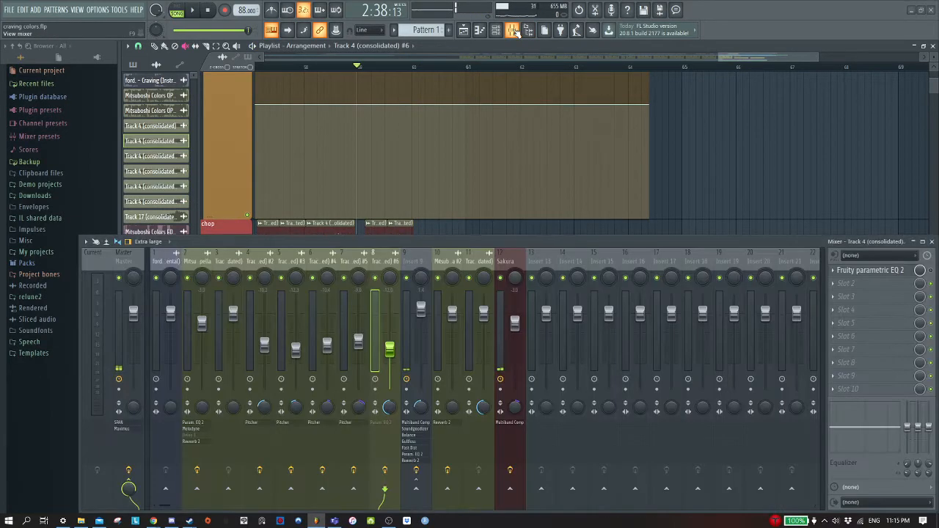
scroll(516, 118, "down", 5)
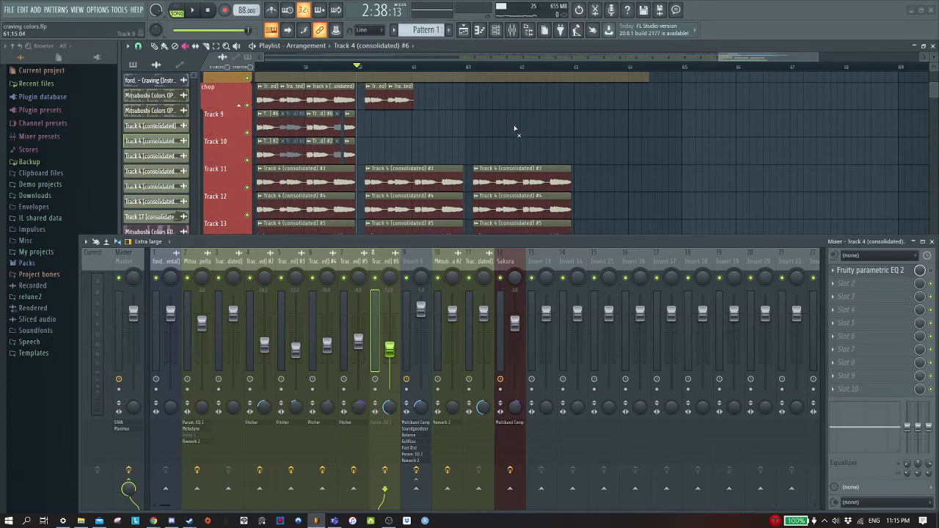
scroll(516, 128, "down", 1)
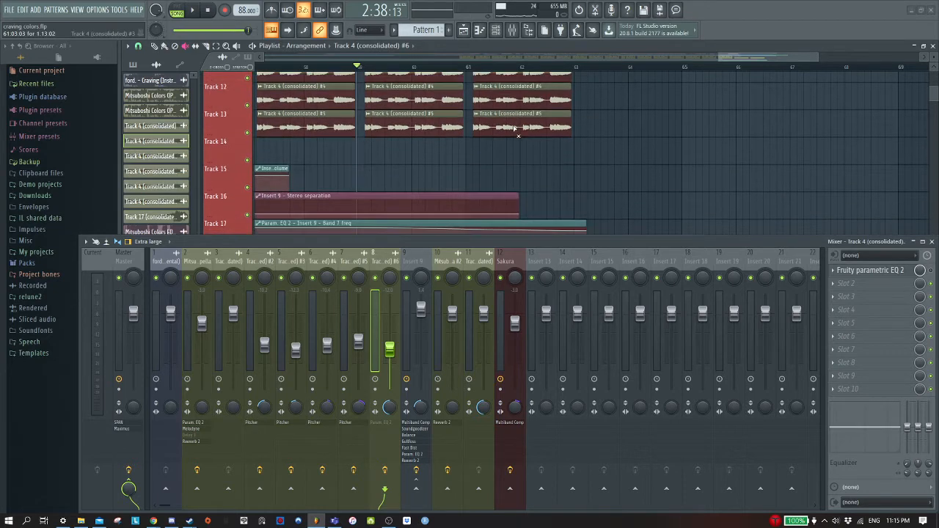
left_click(475, 67)
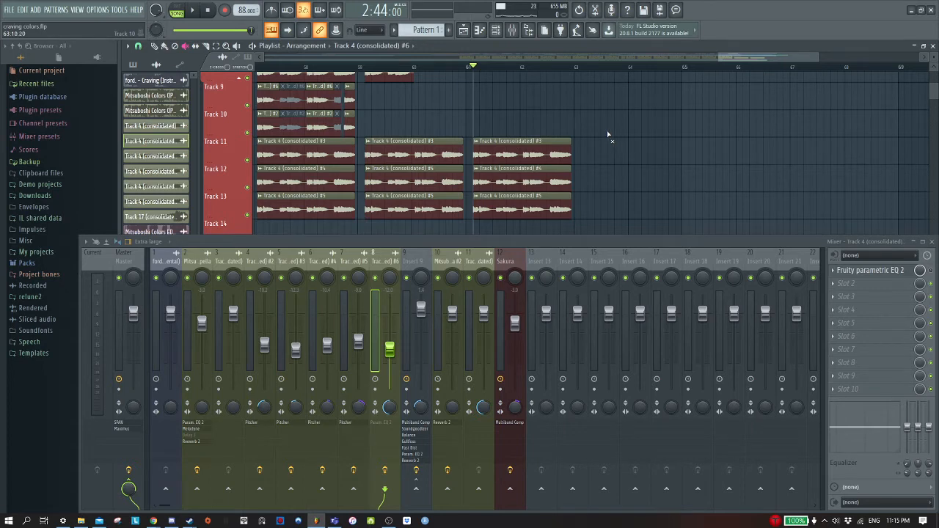
scroll(609, 134, "down", 6)
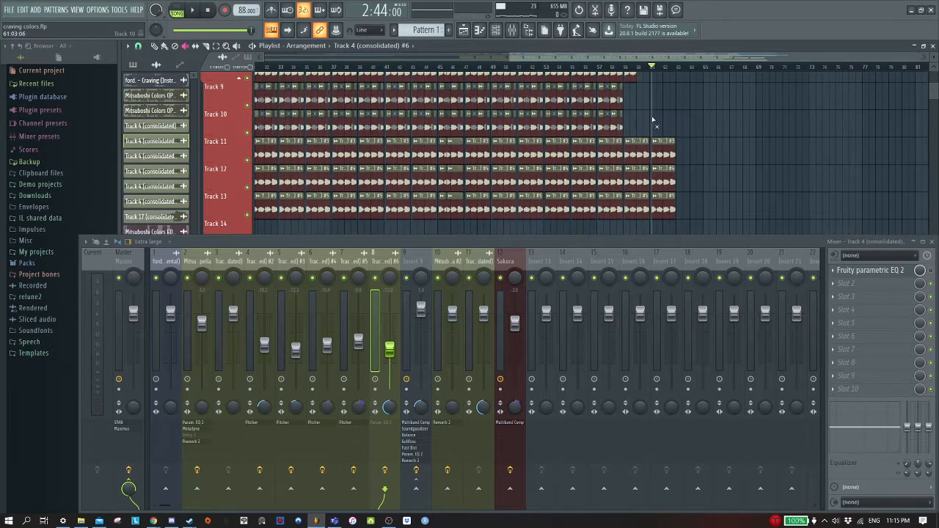
scroll(413, 124, "up", 3)
left_click(513, 29)
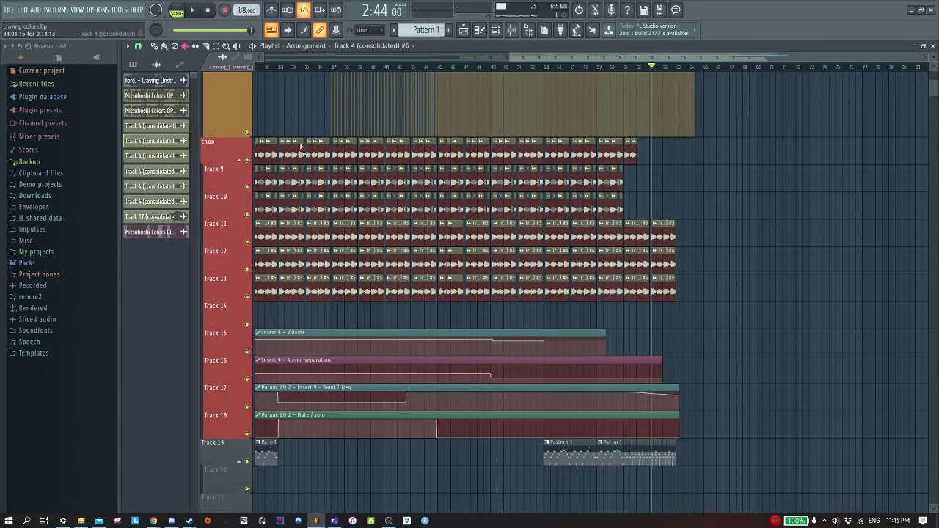
- Review the whole arrangement's chop layers and automation clips, comparing the section around bar 30 with the ending around bar 62
scroll(294, 105, "up", 3)
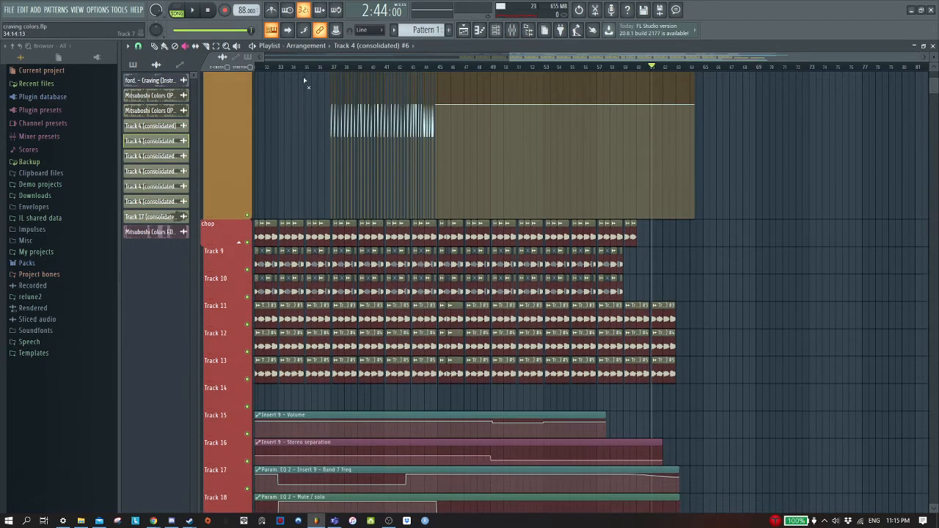
mouse_move(271, 68)
left_mouse_down()
mouse_move(259, 68)
mouse_move(282, 72)
left_mouse_up()
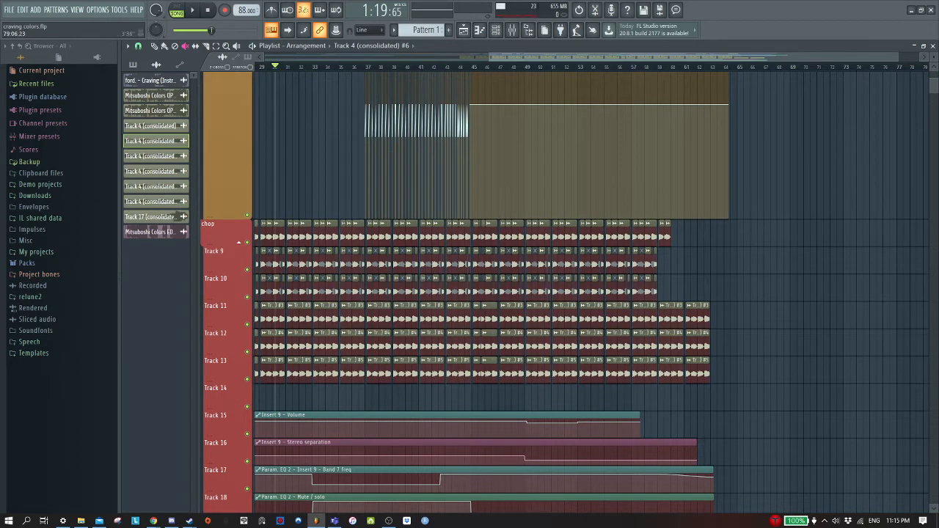
left_click(698, 67)
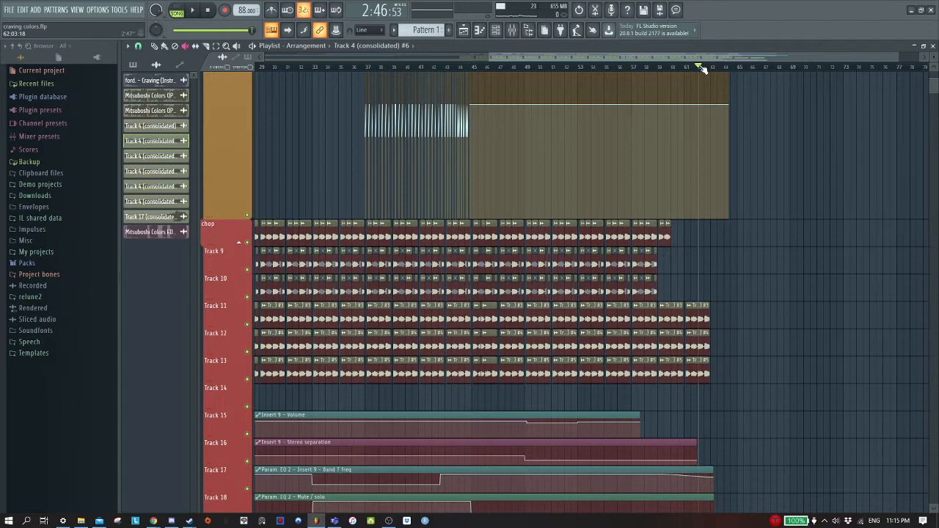
scroll(750, 205, "up", 3)
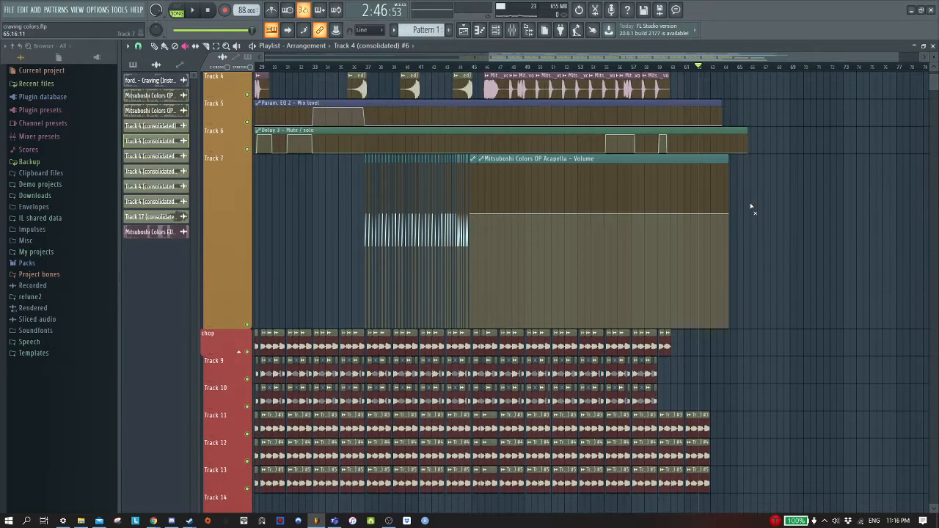
scroll(753, 203, "down", 2, "ctrl")
scroll(756, 220, "down", 4)
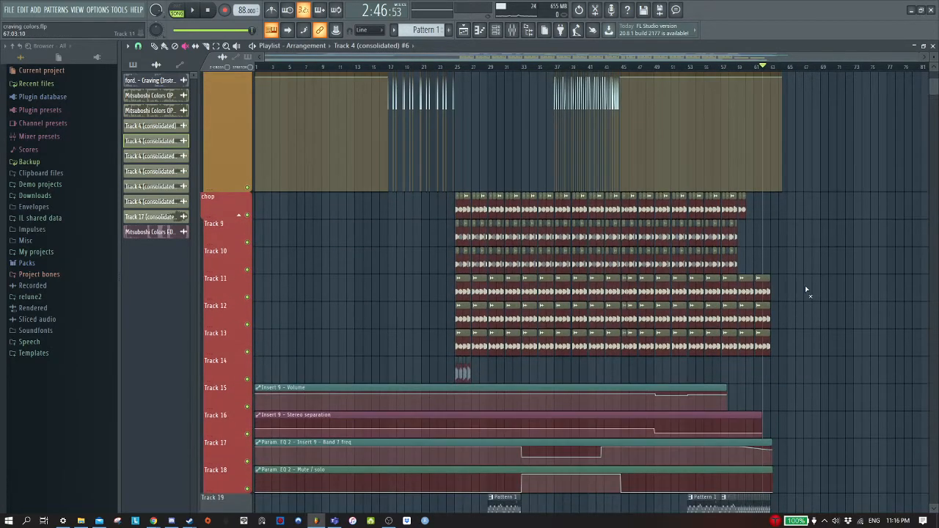
scroll(842, 345, "down", 3)
scroll(506, 220, "up", 5, "ctrl")
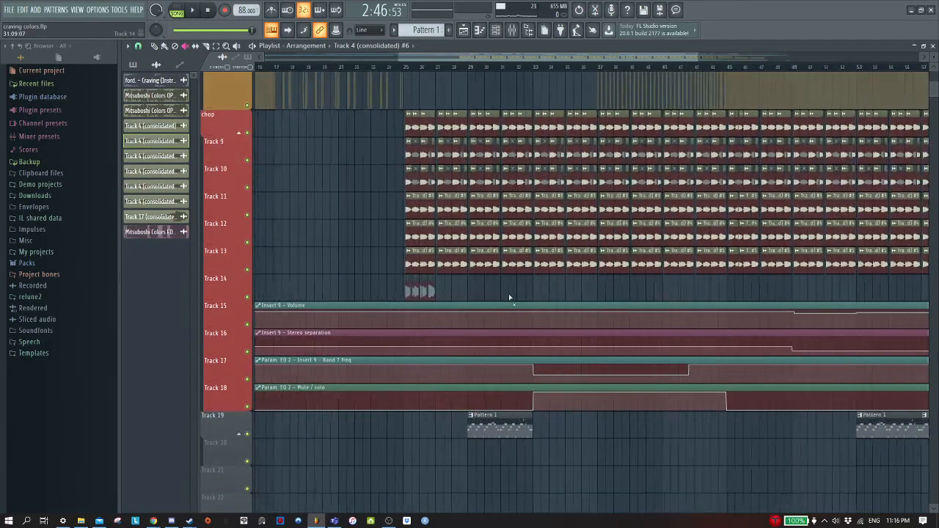
- Play the chop section from bar 25 with the mixer shown, and hide the mixer and stop playback
left_click(294, 67)
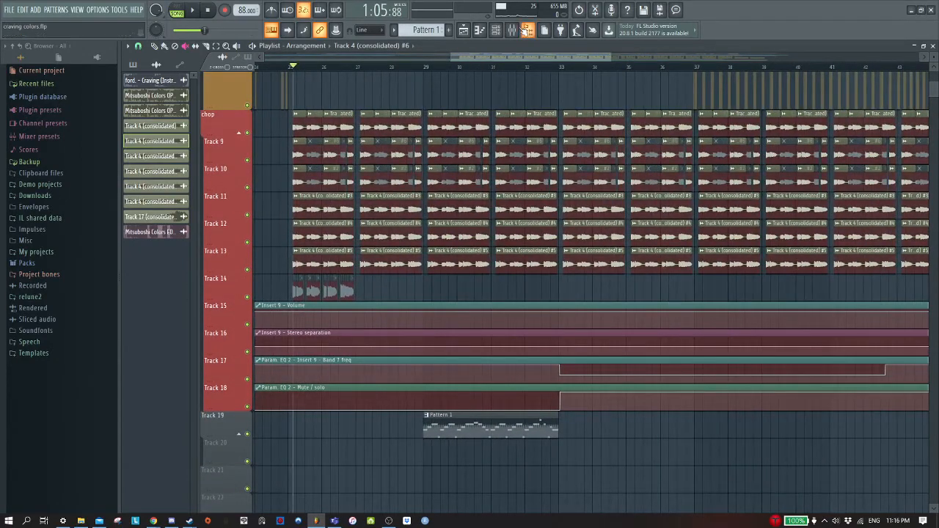
left_click(512, 29)
key("space")
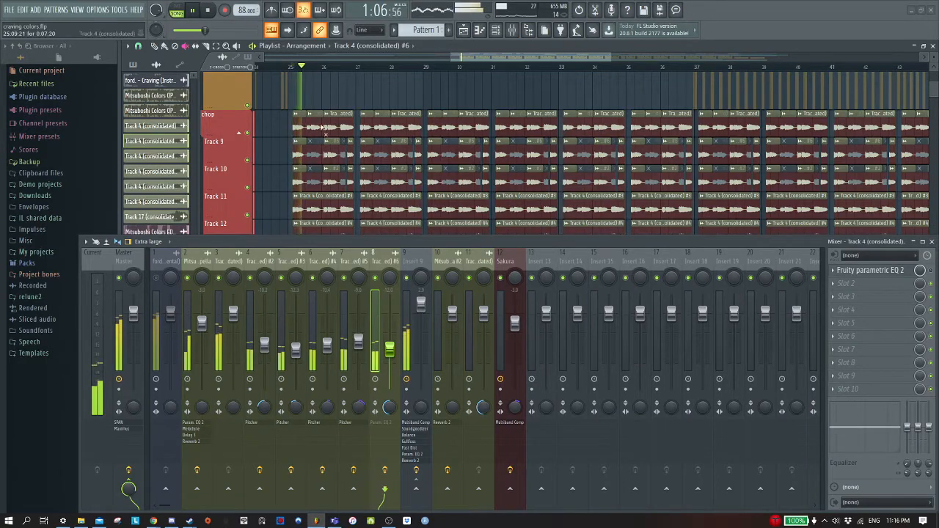
scroll(367, 154, "up", 3)
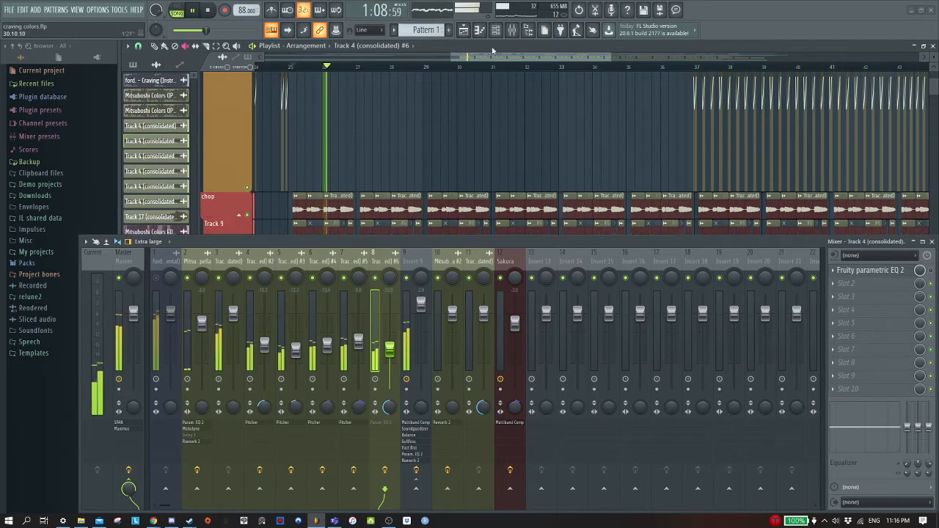
left_click(514, 29)
scroll(419, 174, "up", 5)
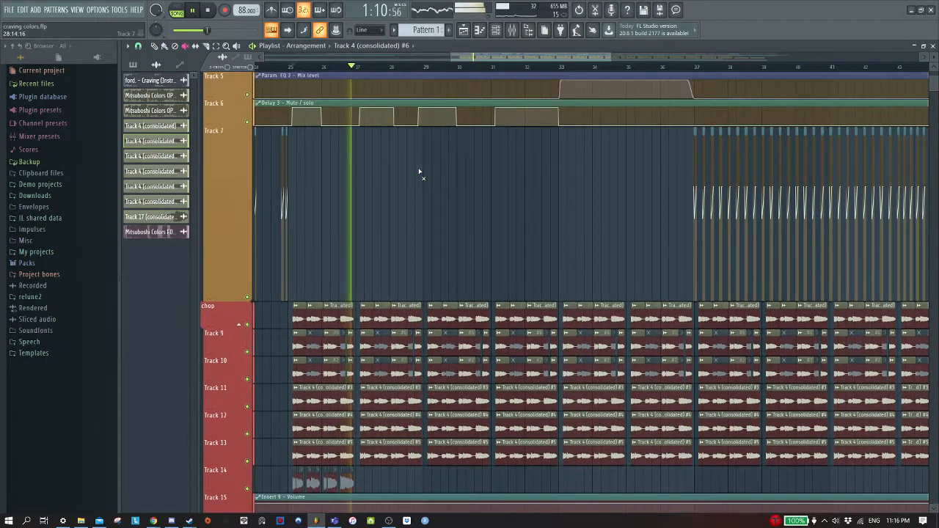
key("space")
- Play from bar 33 with the mixer shown, where the vocal's Param. EQ 2 mix level automation rises
scroll(419, 174, "up", 4)
scroll(416, 196, "right", 5)
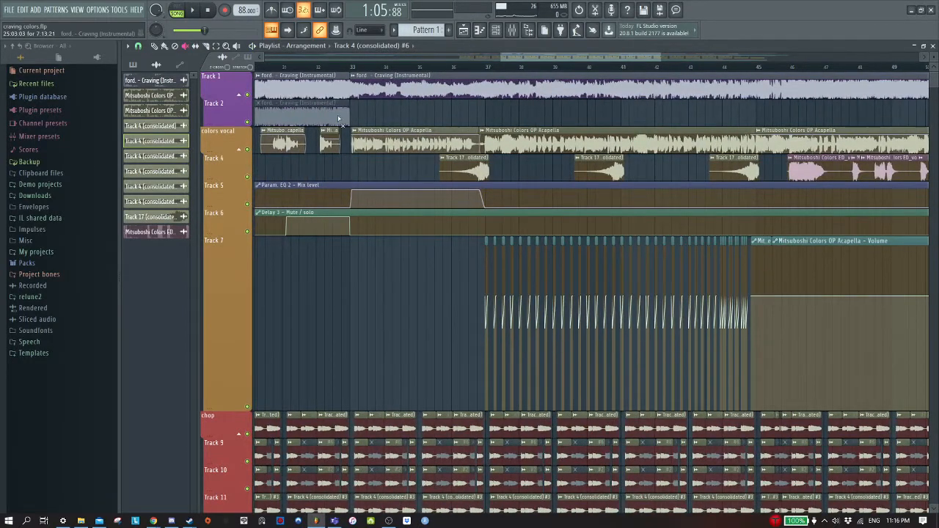
left_click(347, 67)
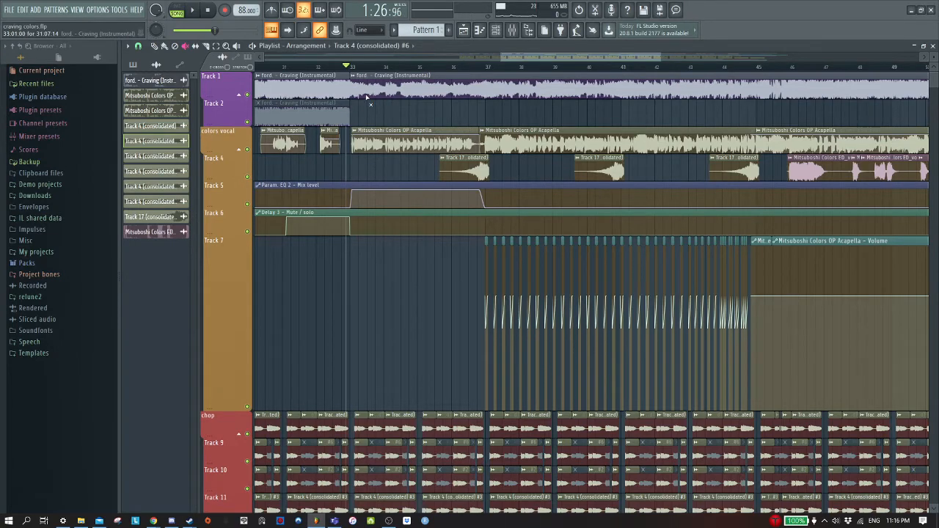
scroll(367, 96, "up", 5)
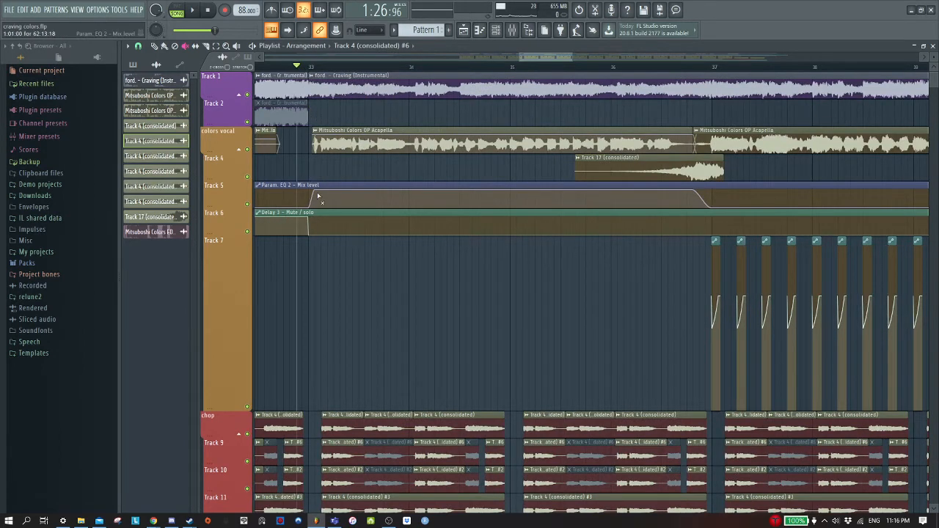
left_click(511, 30)
scroll(367, 183, "down", 1)
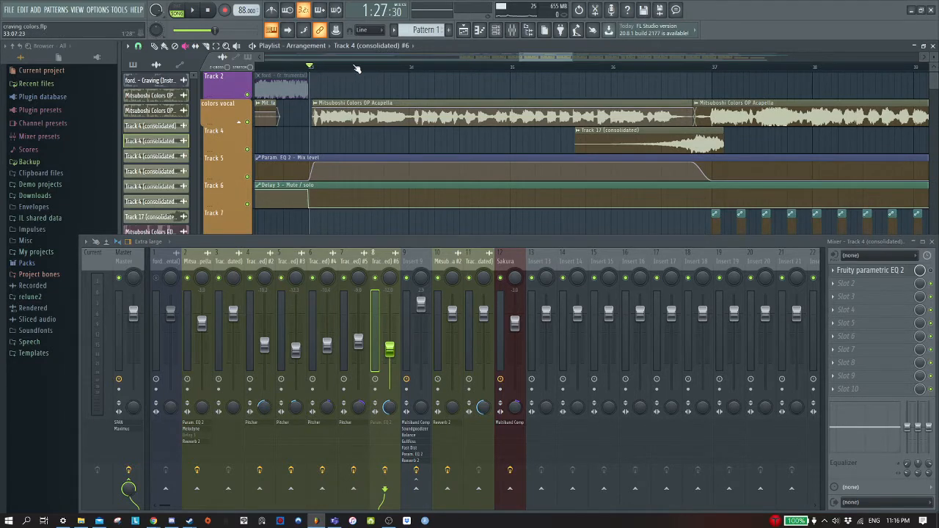
key("space")
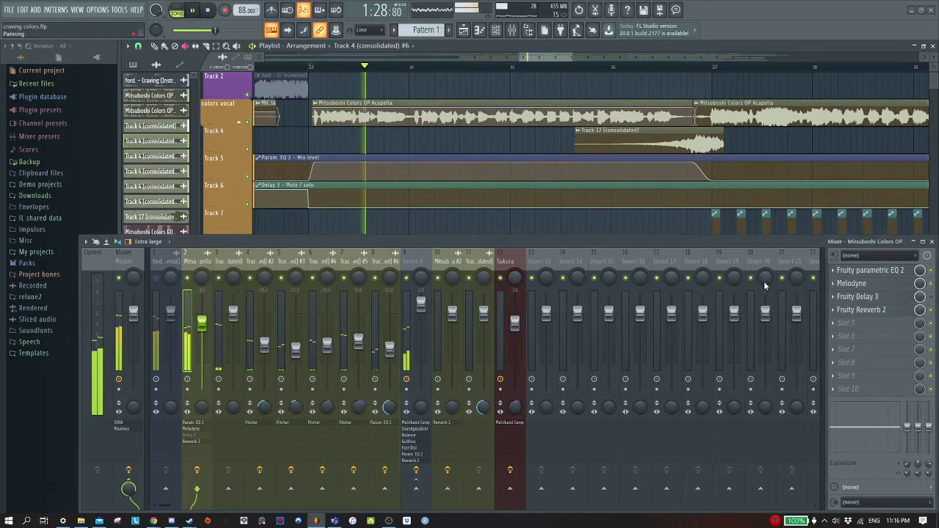
- Open the acapella insert's Fruity parametric EQ 2, stop playback, inspect its low-pass band 7 with the mixer hidden, and close the plugin
left_click(851, 270)
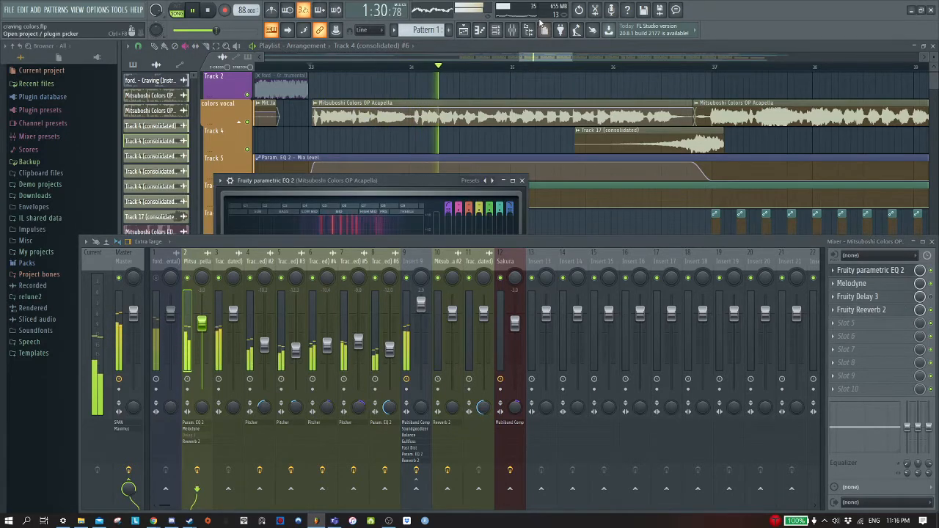
left_click(515, 30)
key("space")
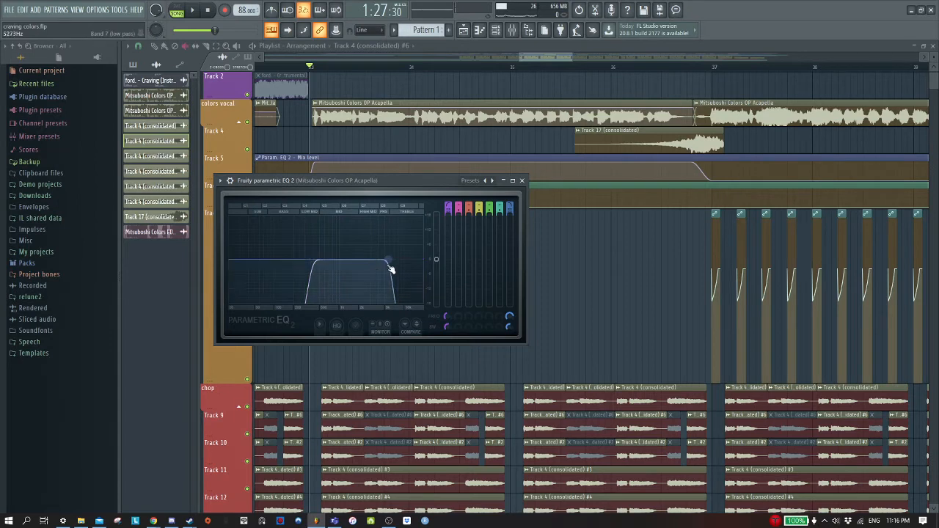
mouse_move(383, 268)
left_mouse_down()
mouse_move(338, 265)
mouse_move(382, 265)
left_mouse_up()
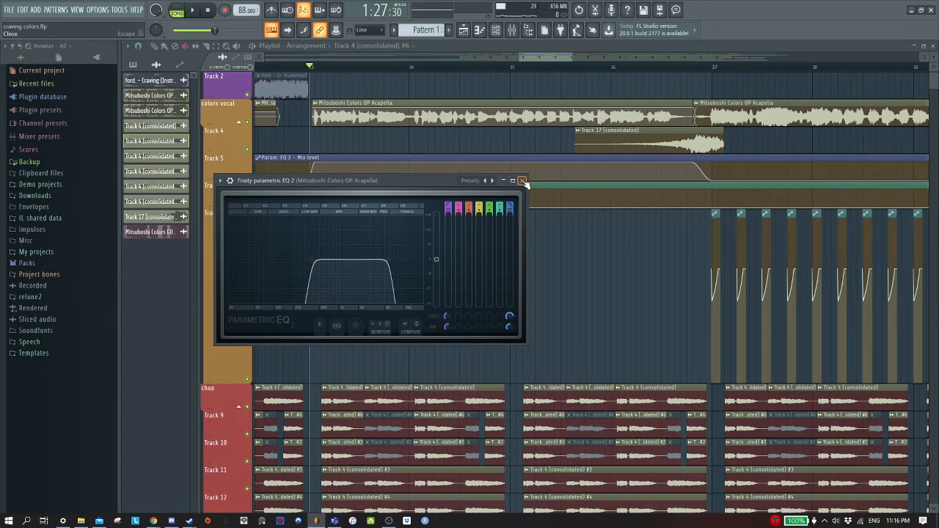
scroll(357, 406, "down", 5)
scroll(371, 402, "up", 4)
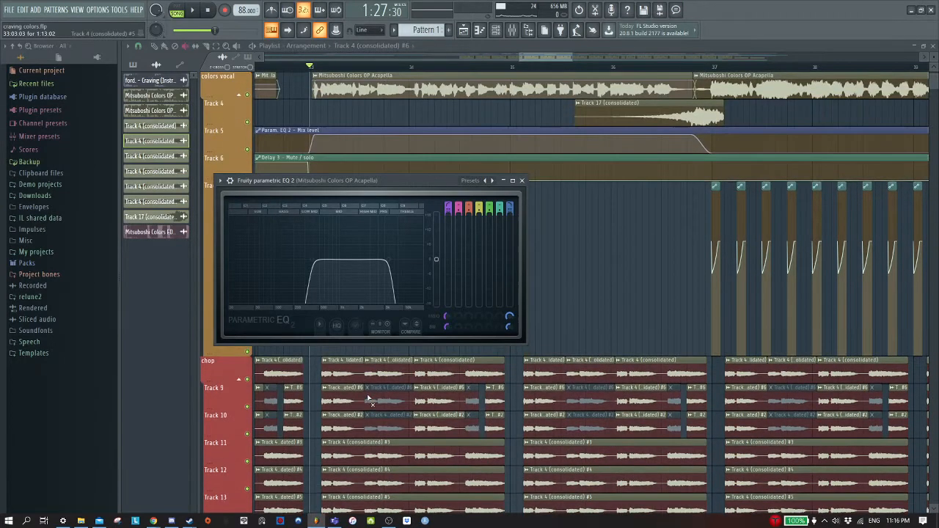
left_click(522, 180)
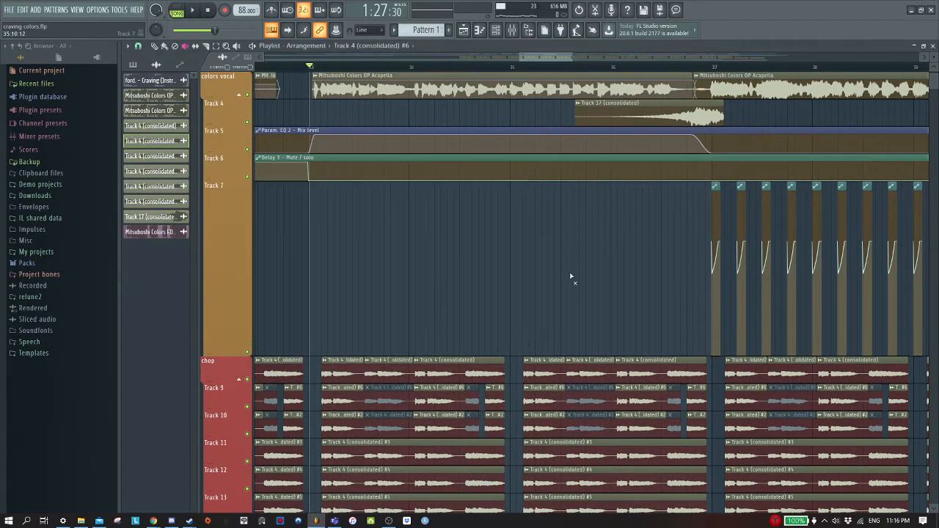
- Unmute the Track 2 instrumental clip and mute the Track 1 instrumental clip spanning bars 25 to 33
scroll(571, 279, "down", 3)
scroll(572, 281, "up", 2)
scroll(558, 268, "down", 2)
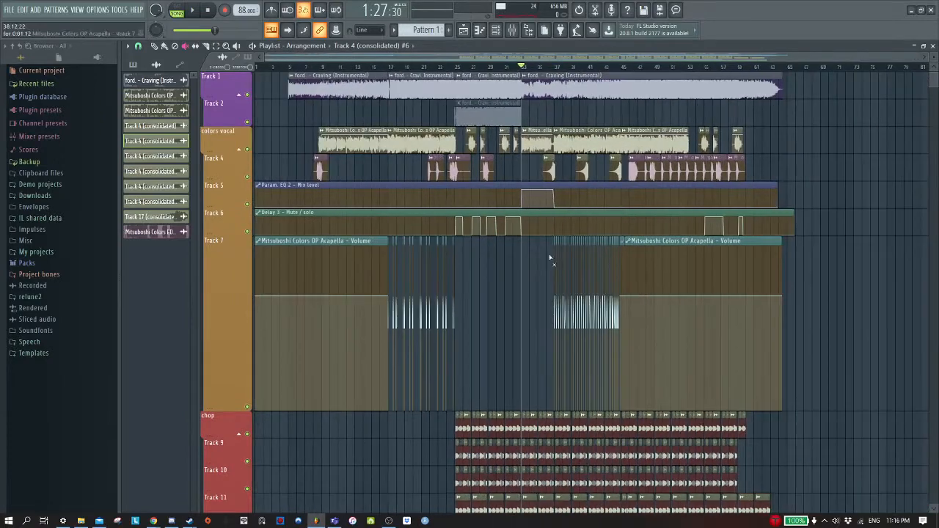
left_click(490, 115)
scroll(541, 327, "up", 4)
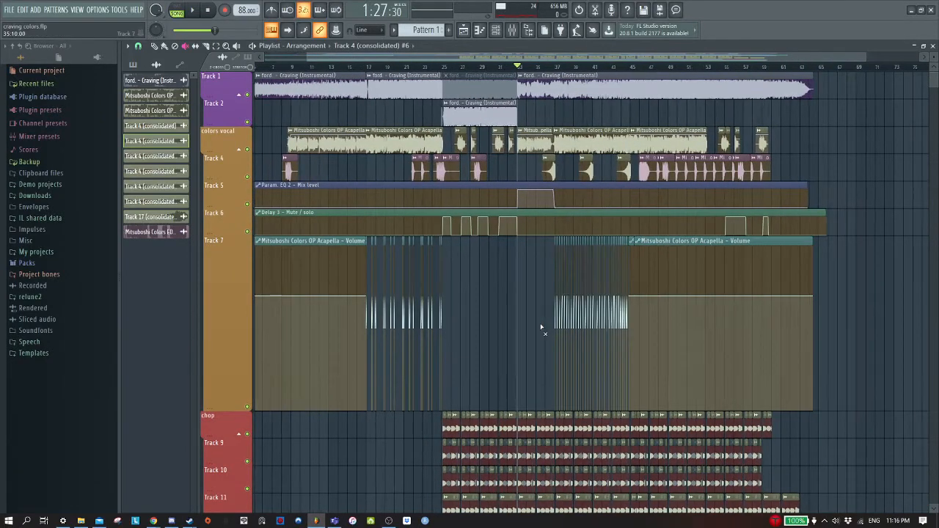
- Look over the arrangement from the instrumental and vocal tracks down to the chop clips and their automation tracks
scroll(528, 248, "down", 3)
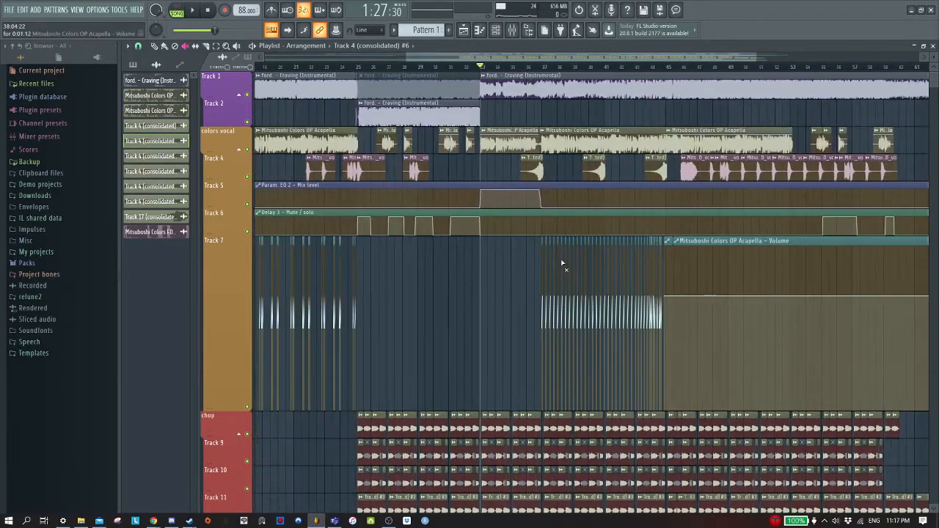
scroll(520, 325, "down", 5)
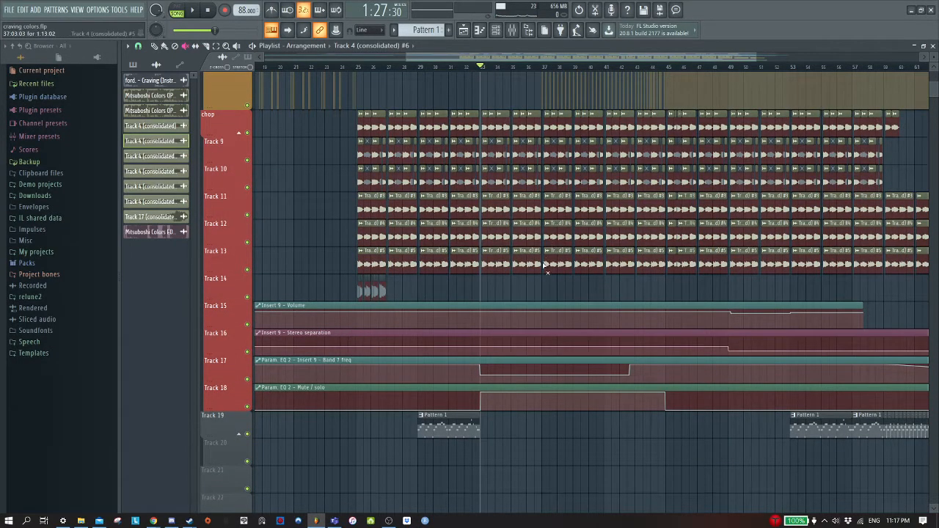
scroll(514, 180, "up", 4)
scroll(513, 180, "up", 2)
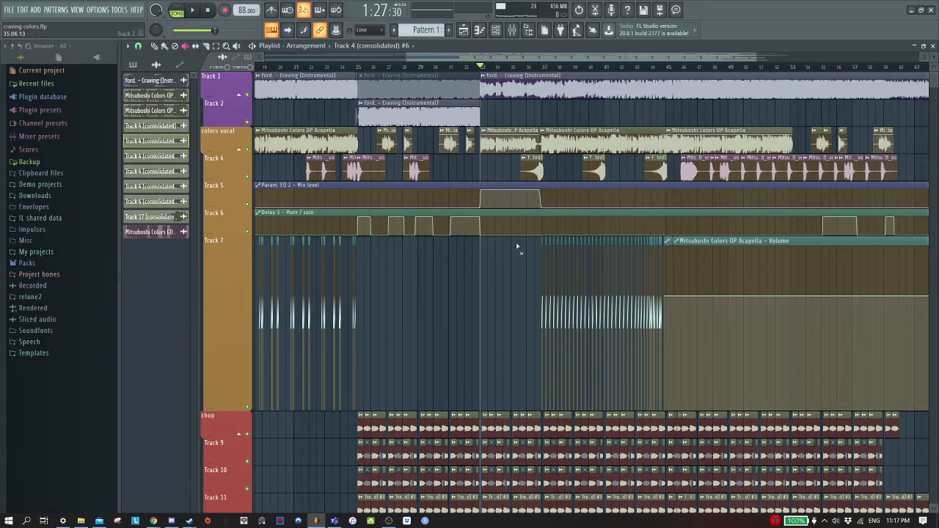
scroll(517, 247, "down", 8)
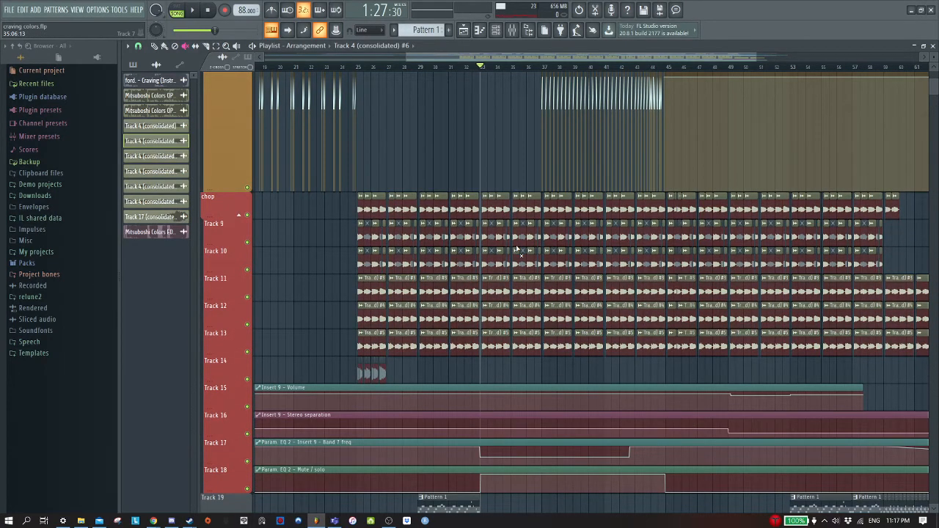
scroll(517, 248, "up", 7)
scroll(451, 263, "down", 3)
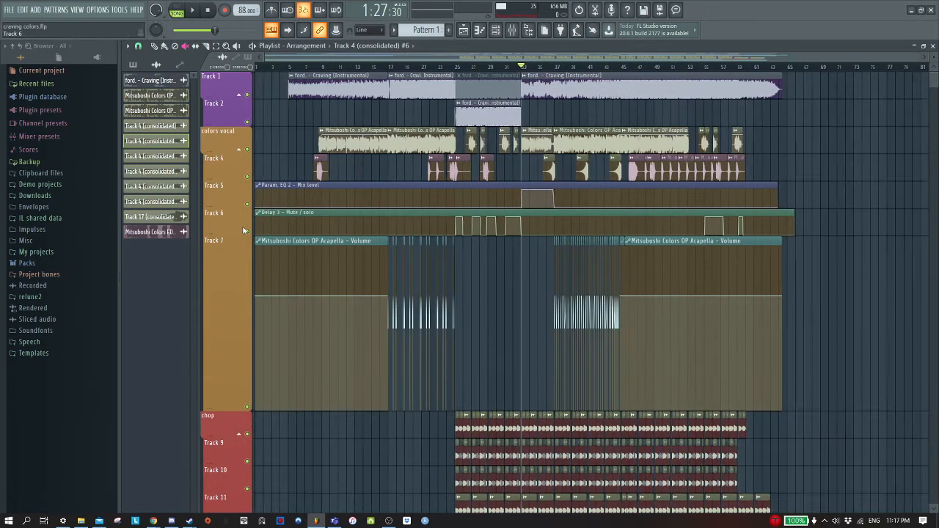
- Play the vocal section from bar 17 with the mixer shown, and stop playback
scroll(243, 230, "up", 3)
left_click(530, 67)
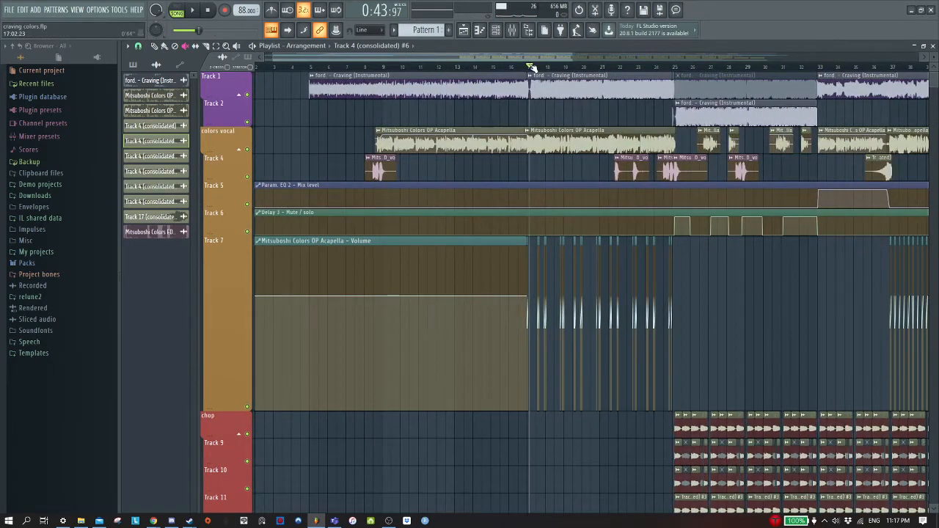
scroll(530, 66, "up", 4)
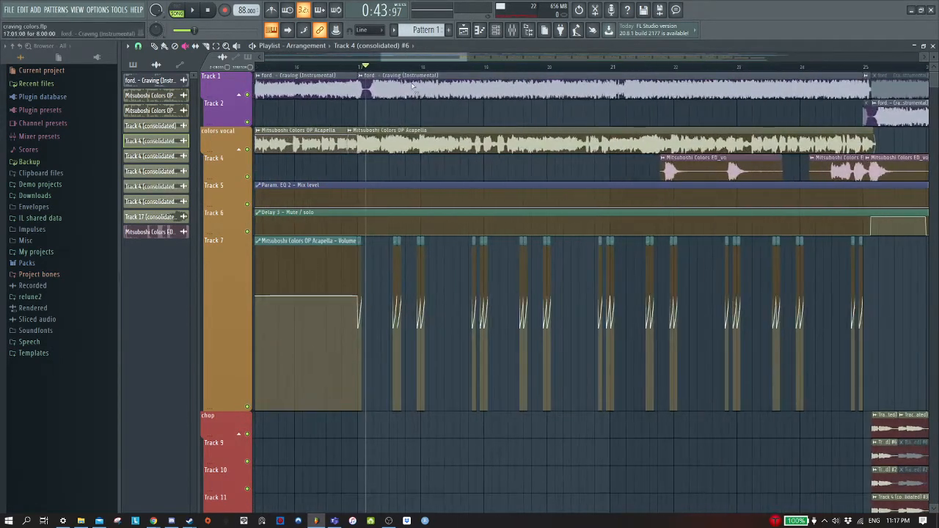
key("space")
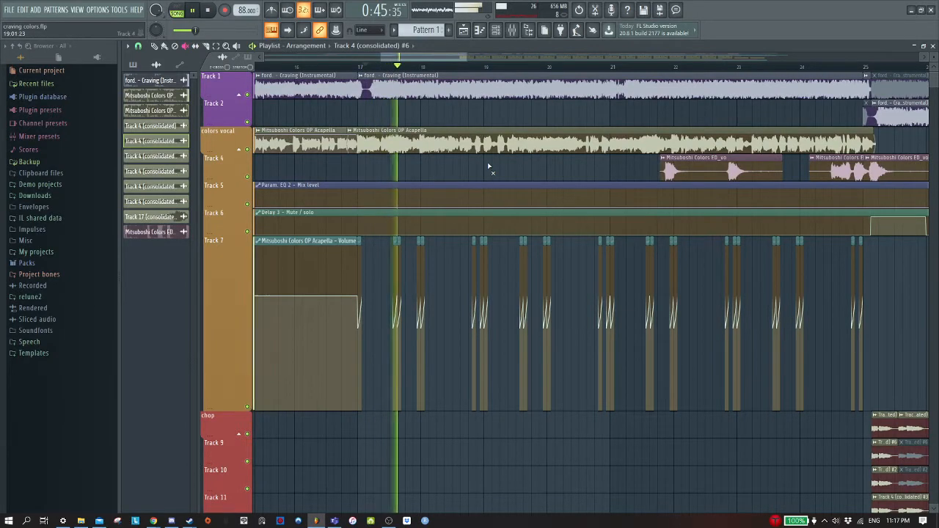
scroll(488, 168, "up", 2)
left_click(513, 30)
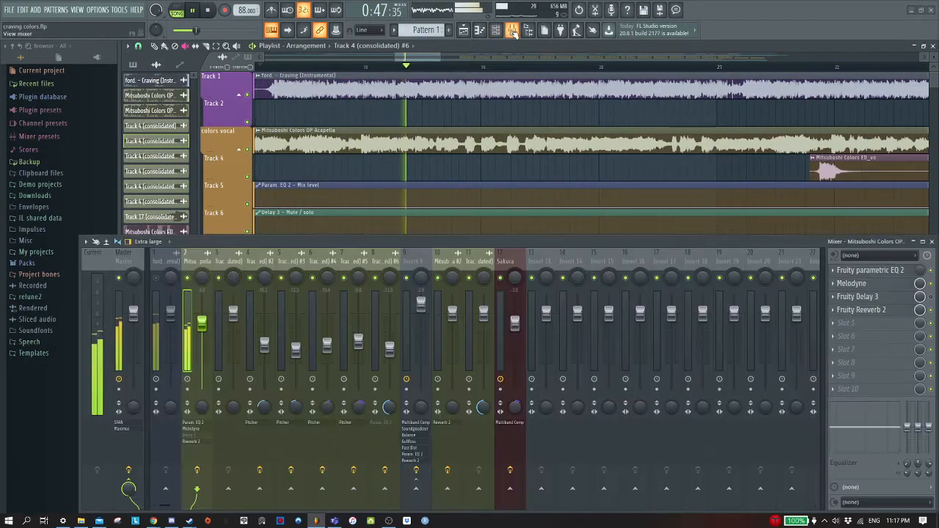
scroll(719, 173, "down", 3)
scroll(743, 172, "up", 2)
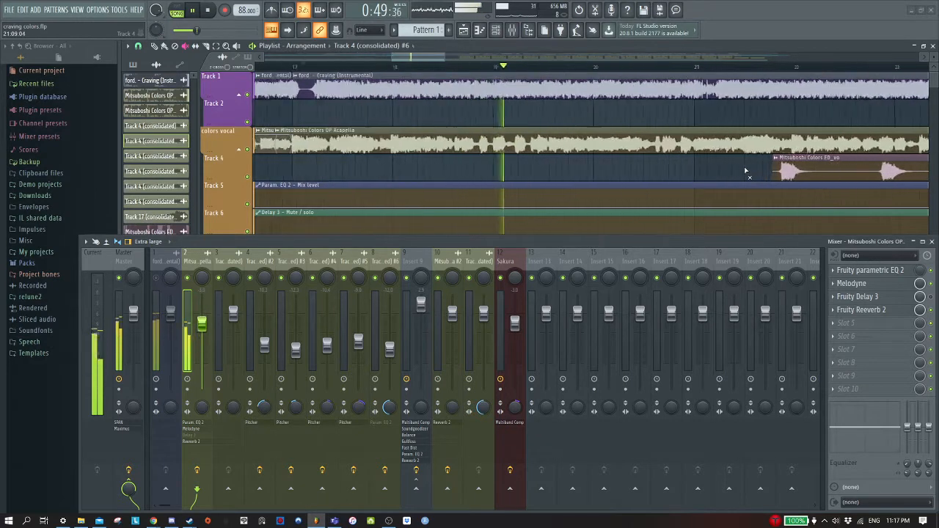
scroll(746, 172, "up", 2)
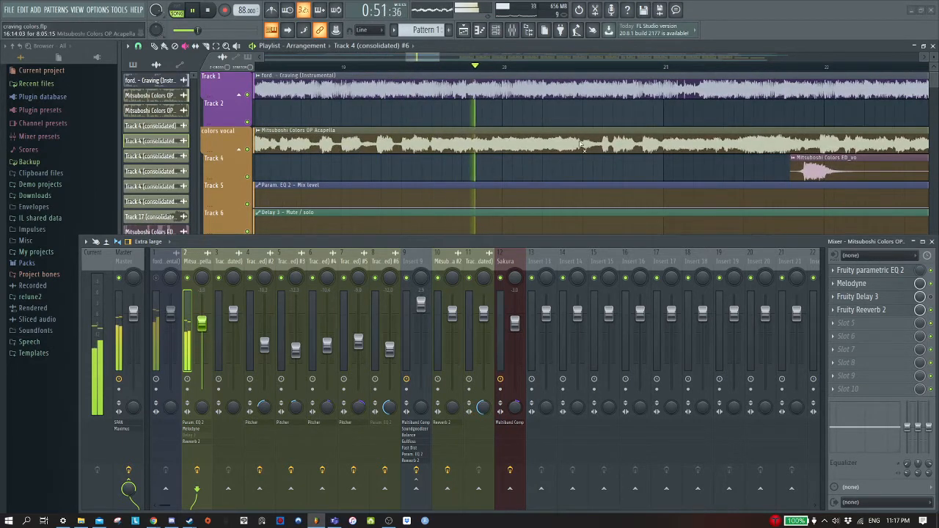
key("space")
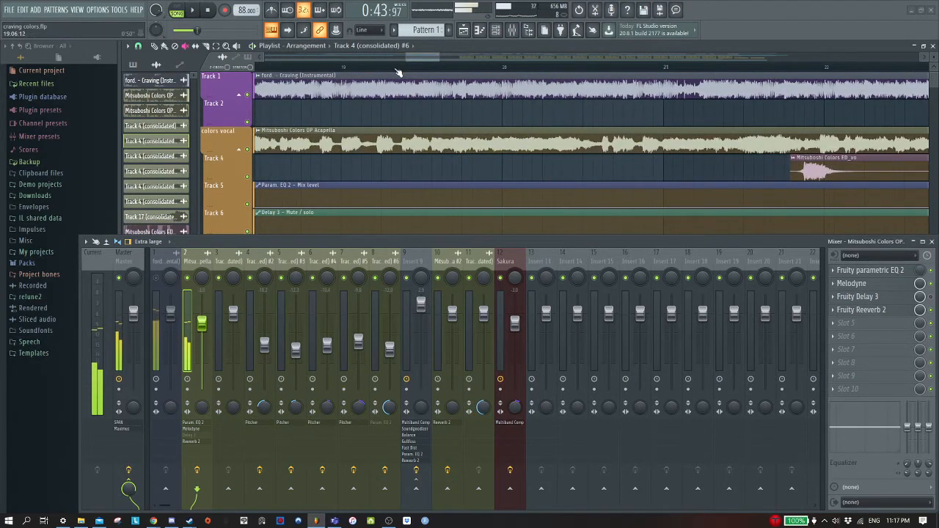
- Solo the acapella insert, disable its Melodyne and Fruity Reeverb 2, and audition it from partway through bar 19
mouse_move(396, 73)
left_mouse_down()
mouse_move(589, 83)
mouse_move(400, 84)
left_mouse_up()
right_click(188, 279)
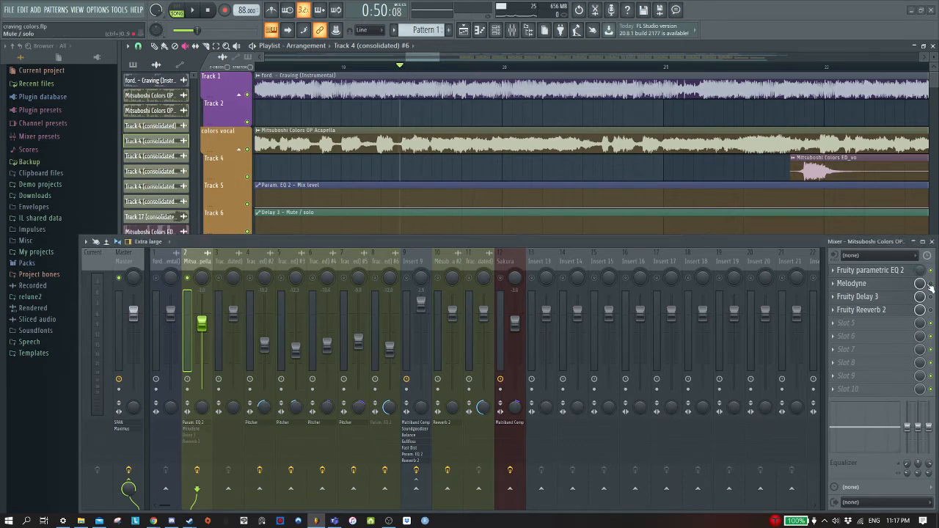
key("space")
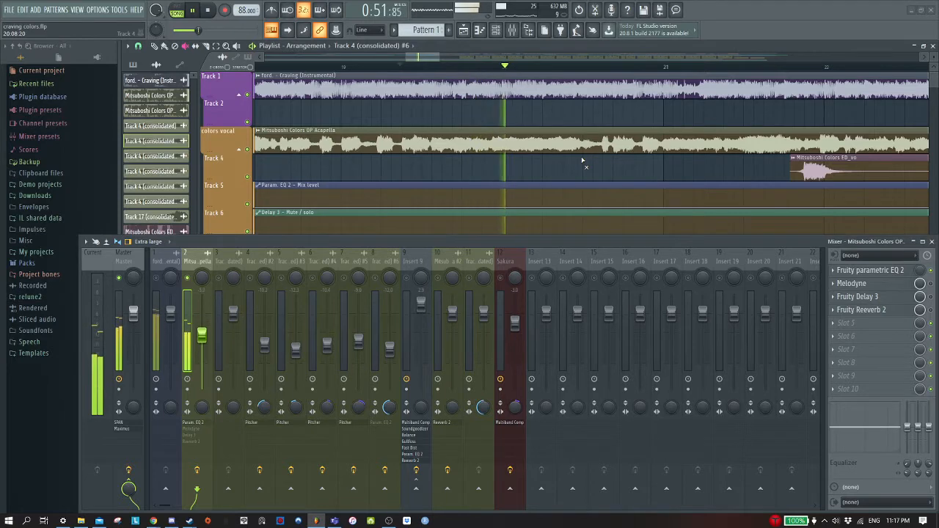
key("space")
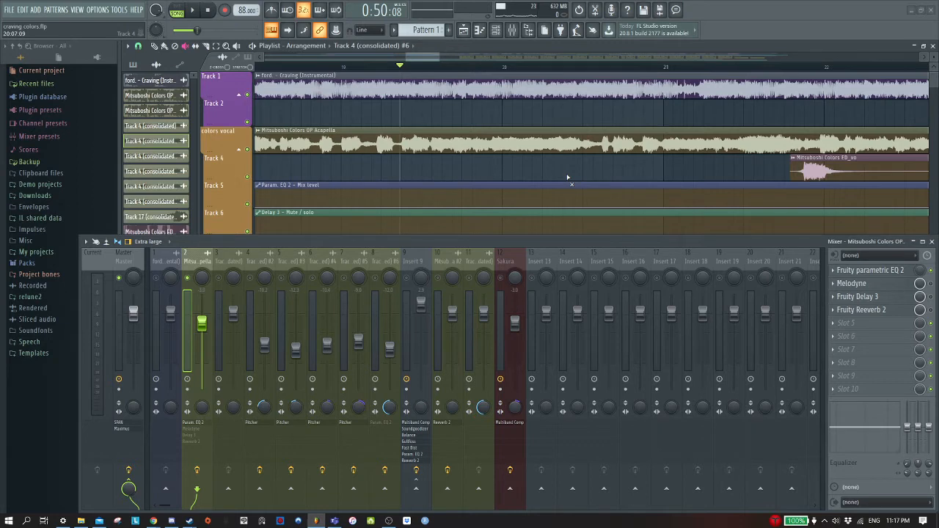
- Unmute the instrumental insert and audition it together with the unprocessed acapella from bar 19
scroll(546, 110, "down", 4)
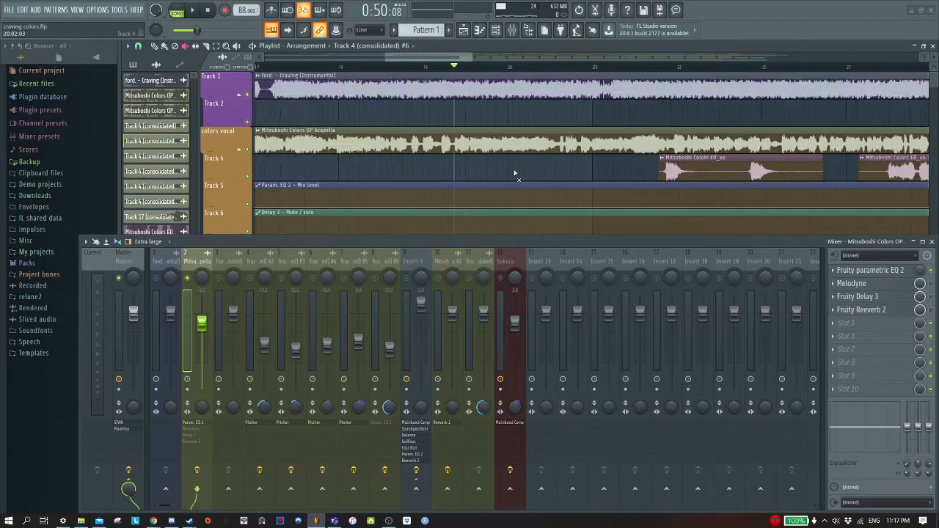
scroll(543, 107, "up", 3)
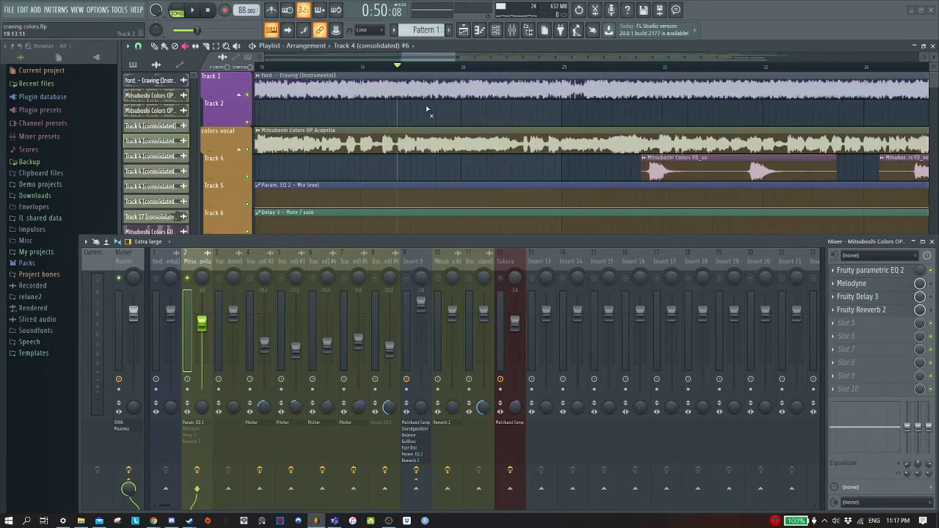
left_click(159, 278)
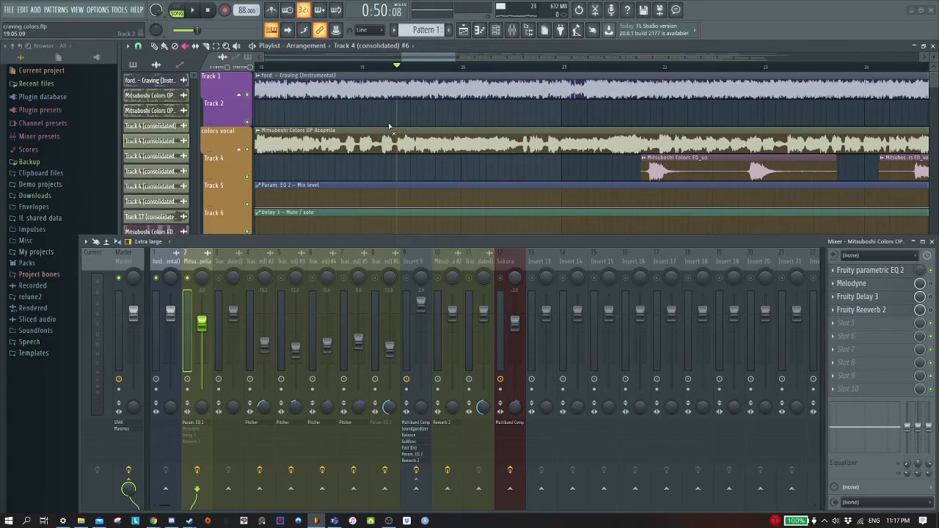
scroll(426, 143, "up", 2)
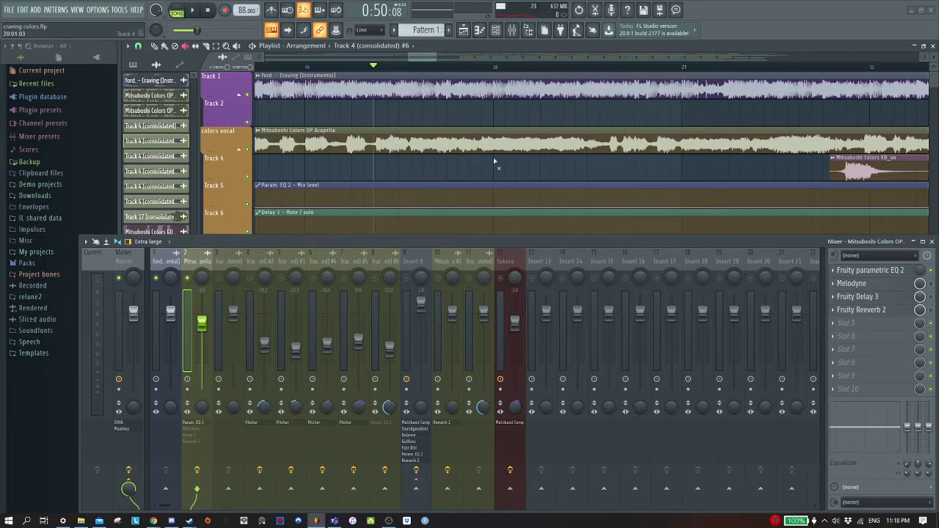
key("space")
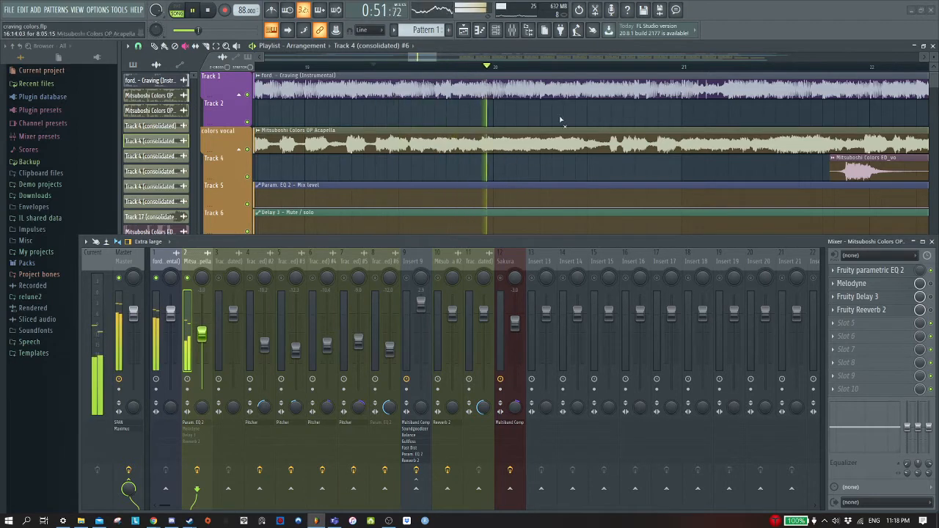
key("space")
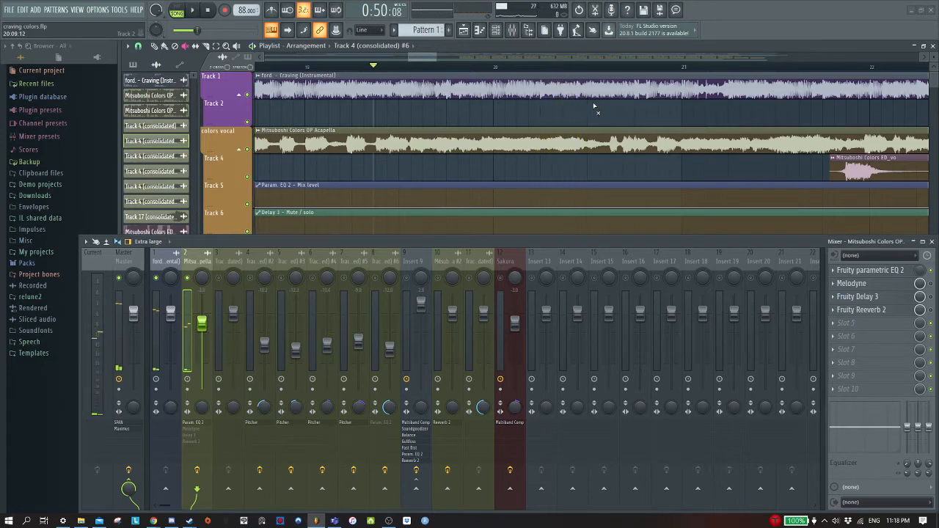
- Mute the instrumental insert, and re-enable and open Melodyne on the acapella insert
left_click(249, 96)
left_click(249, 96)
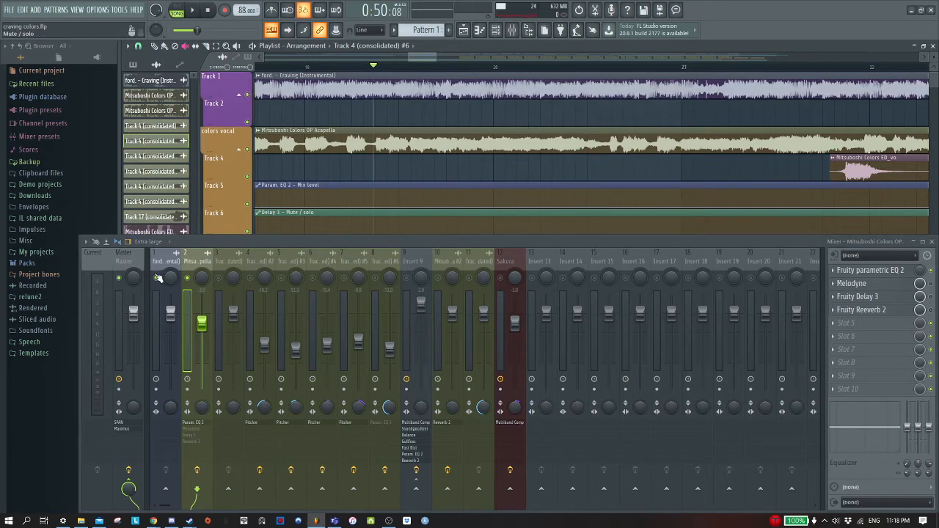
left_click(868, 290)
left_click(932, 284)
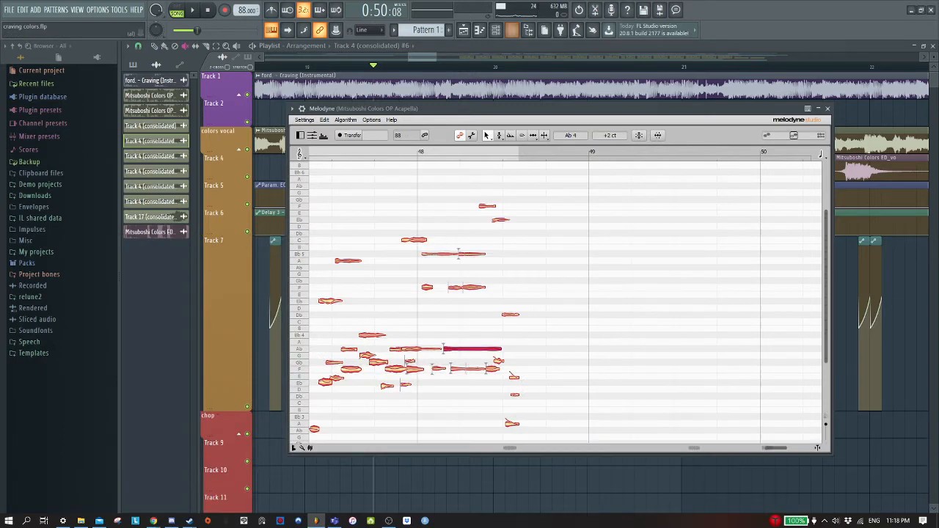
- Examine the acapella's stacked harmony notes in Melodyne around bars 19 to 21 with the mixer hidden
left_click(514, 30)
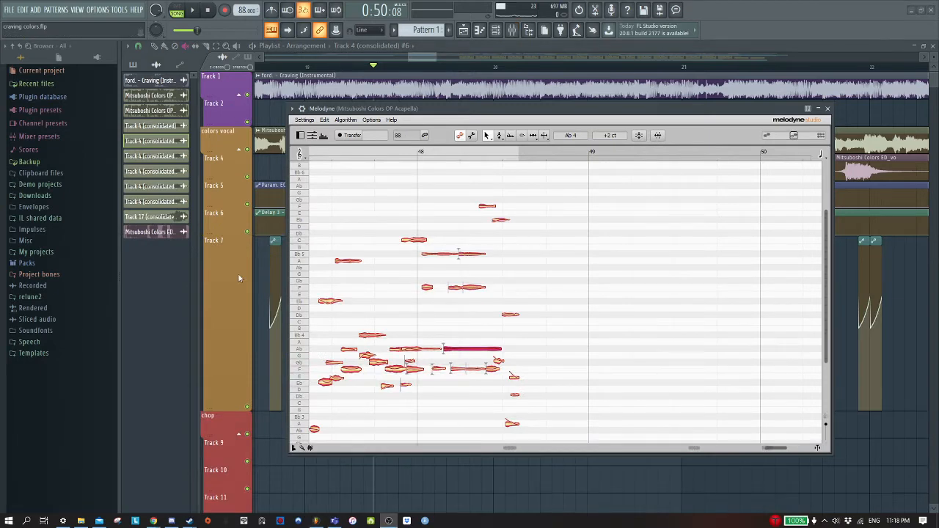
scroll(366, 306, "down", 3)
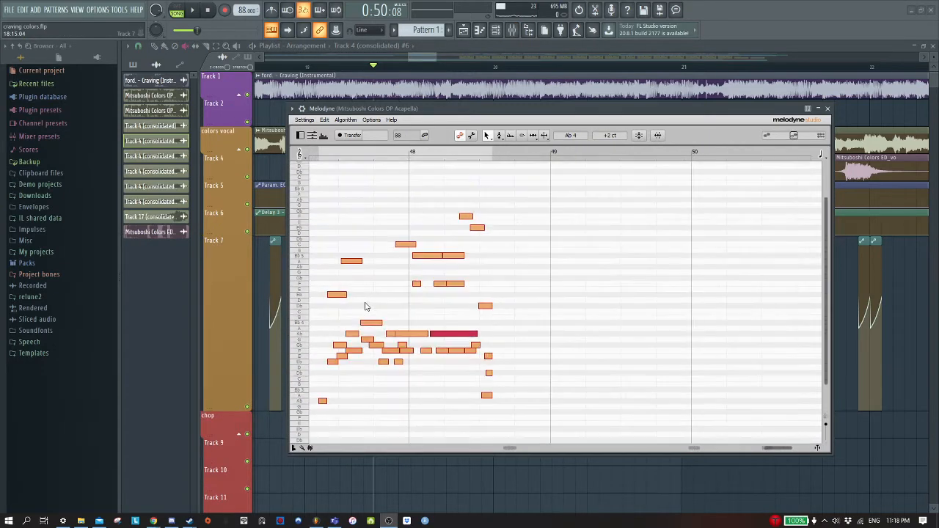
scroll(367, 307, "down", 2)
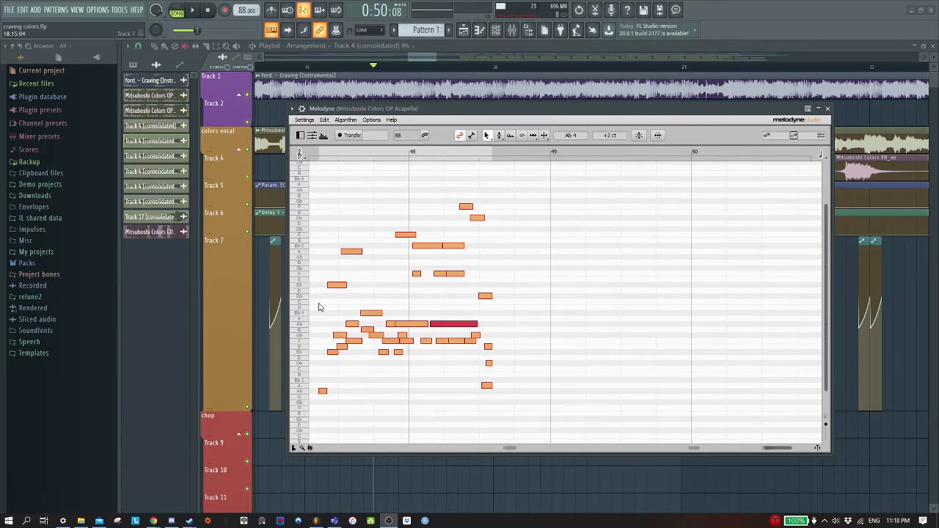
scroll(318, 307, "up", 1)
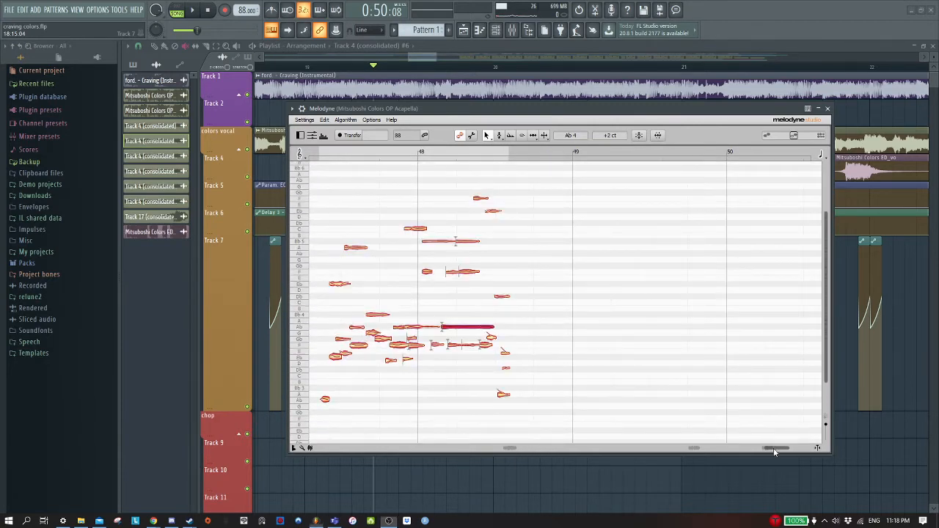
left_click_drag(775, 449, 511, 449)
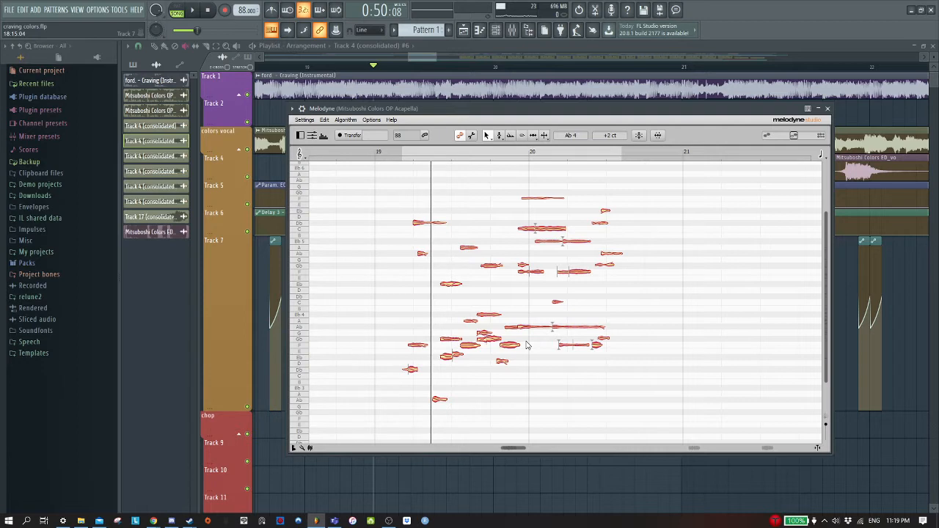
left_click_drag(504, 109, 466, 109)
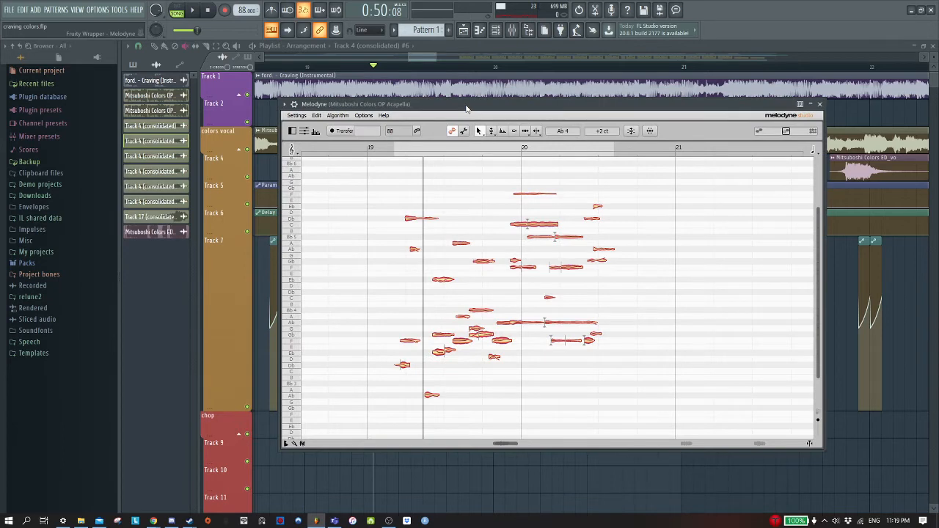
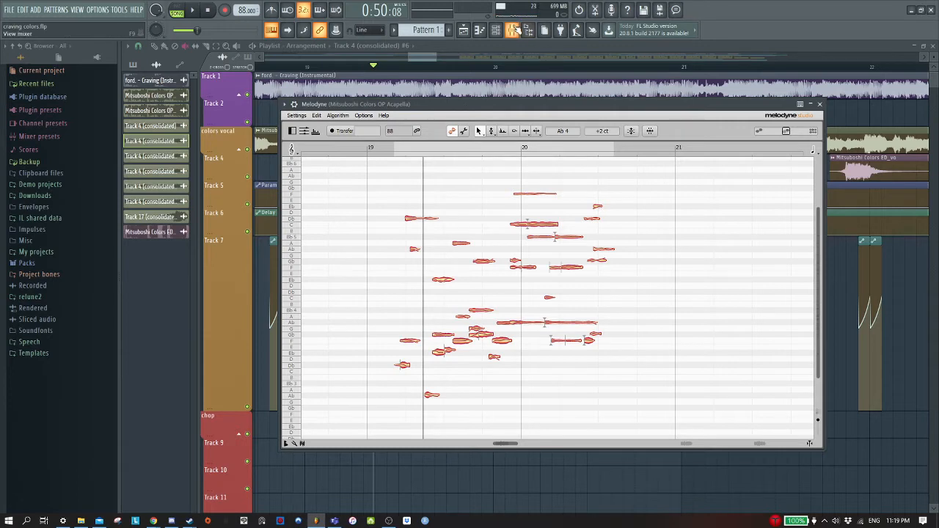
- Close Melodyne, show the mixer, and audition the soloed acapella from bar 19 with Melodyne enabled
left_click(512, 29)
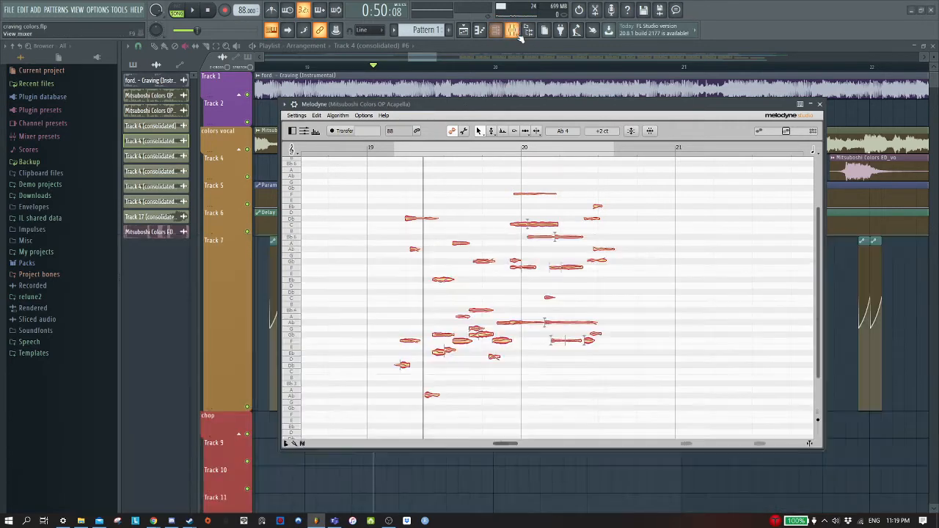
left_click(512, 29)
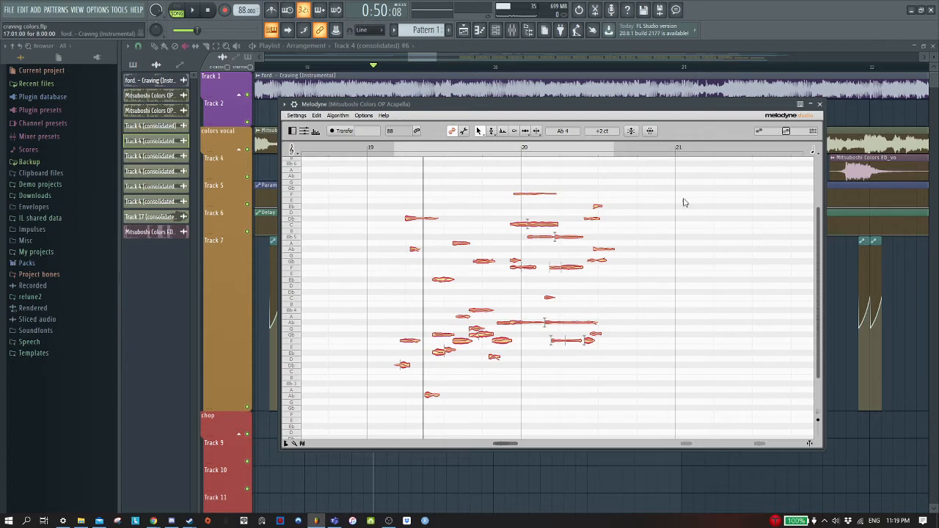
left_click(819, 104)
left_click(511, 29)
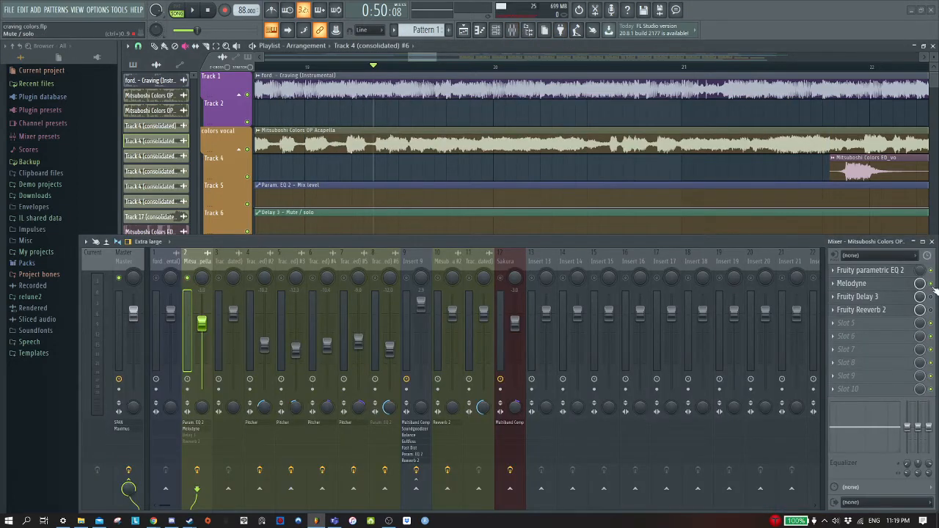
key("space")
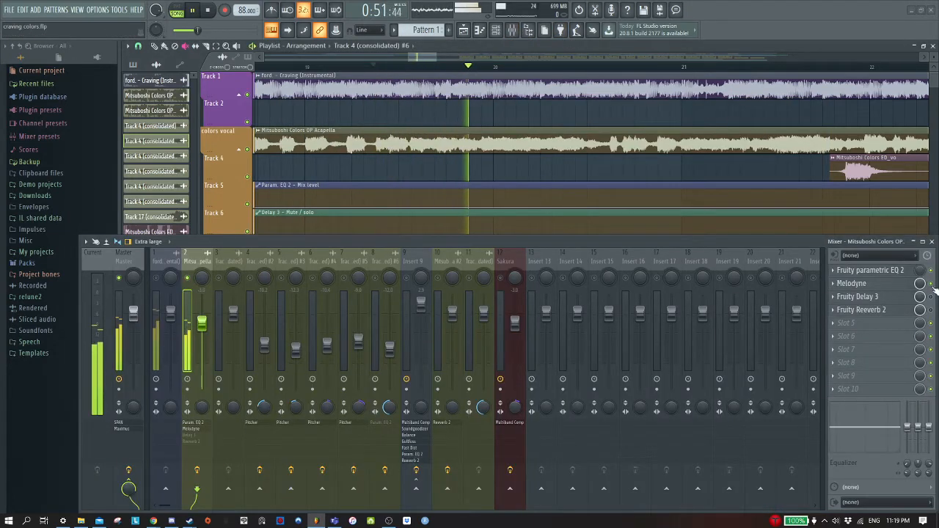
key("space")
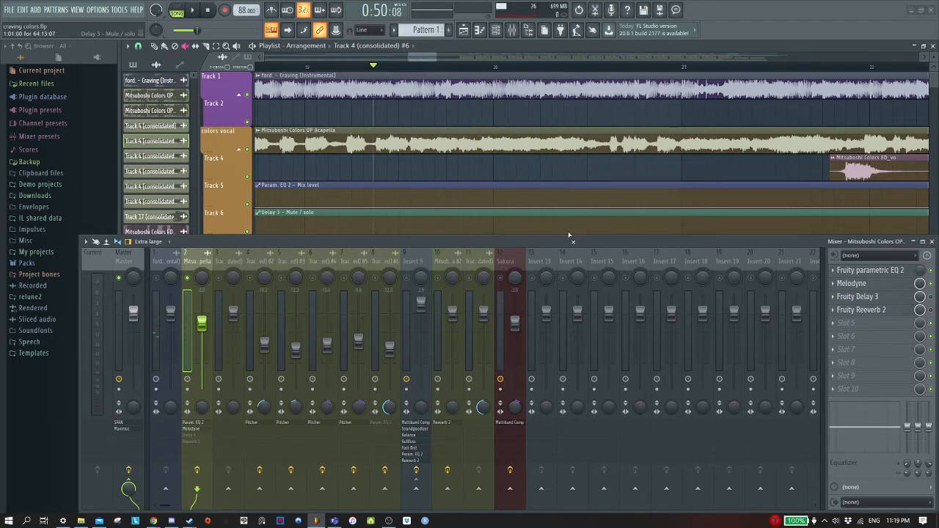
- Replay the soloed acapella from bar 19 and hide the mixer
key("space")
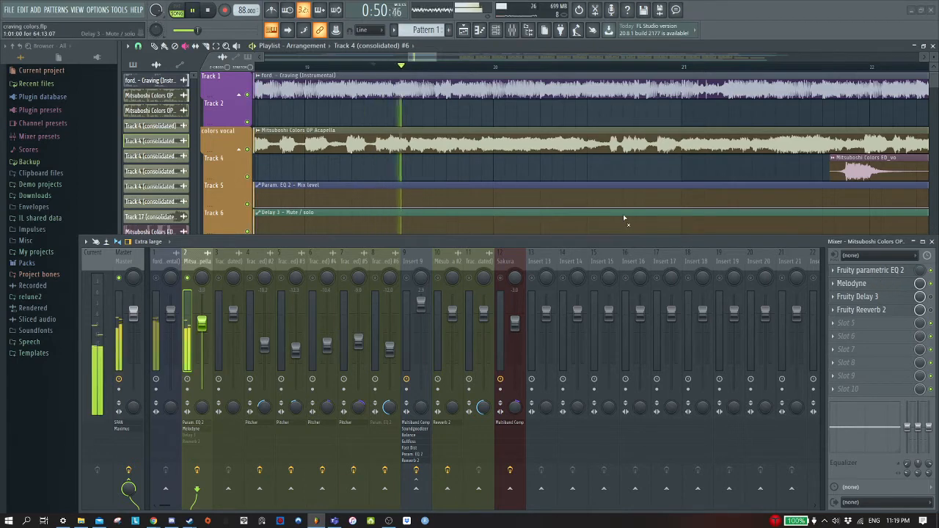
key("space")
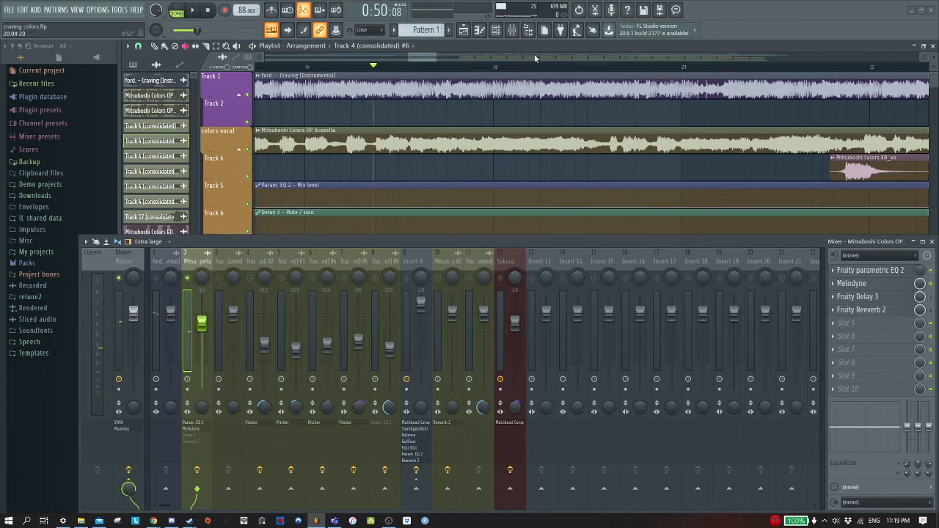
left_click(515, 32)
- Solo playlist Track 4 and play its first Track 17 (consolidated) clip from just before bar 36
scroll(629, 272, "down", 6)
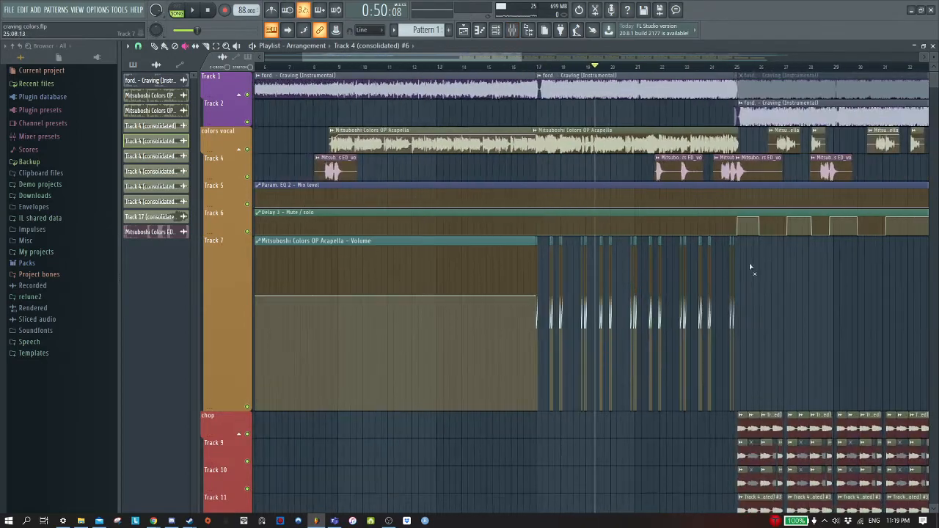
scroll(619, 273, "up", 4)
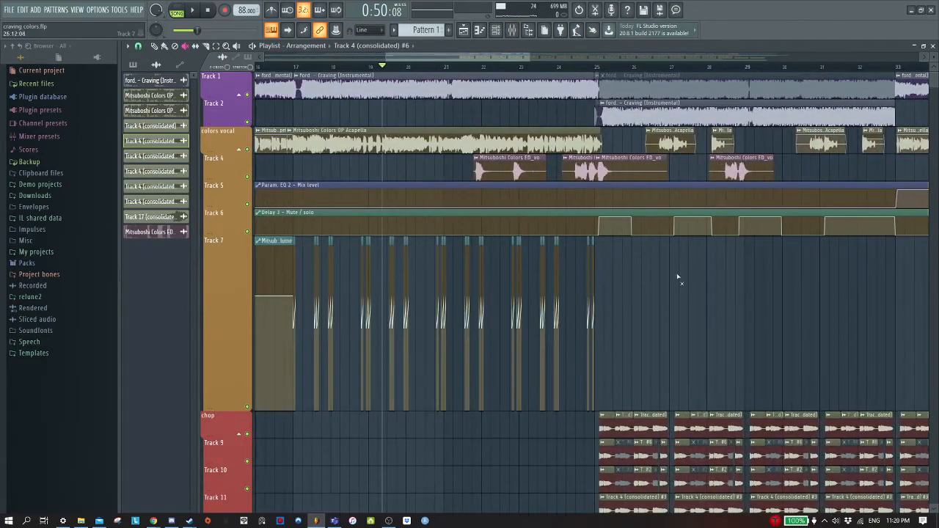
scroll(677, 275, "down", 4)
scroll(742, 287, "down", 2)
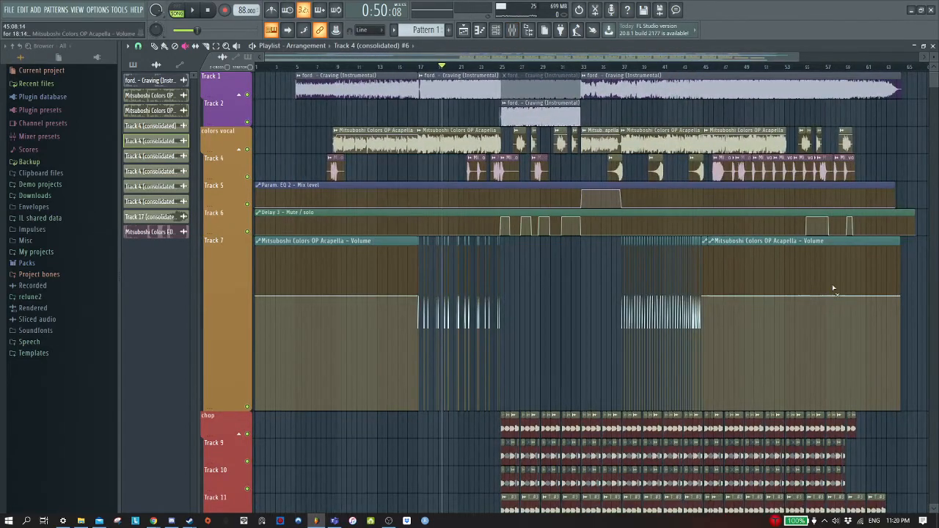
scroll(896, 284, "up", 5)
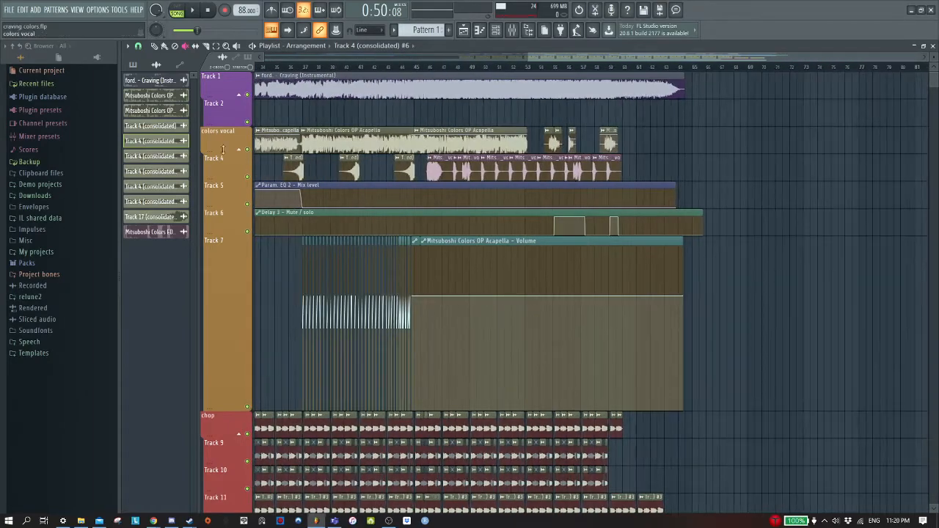
scroll(297, 150, "up", 3)
right_click(248, 177)
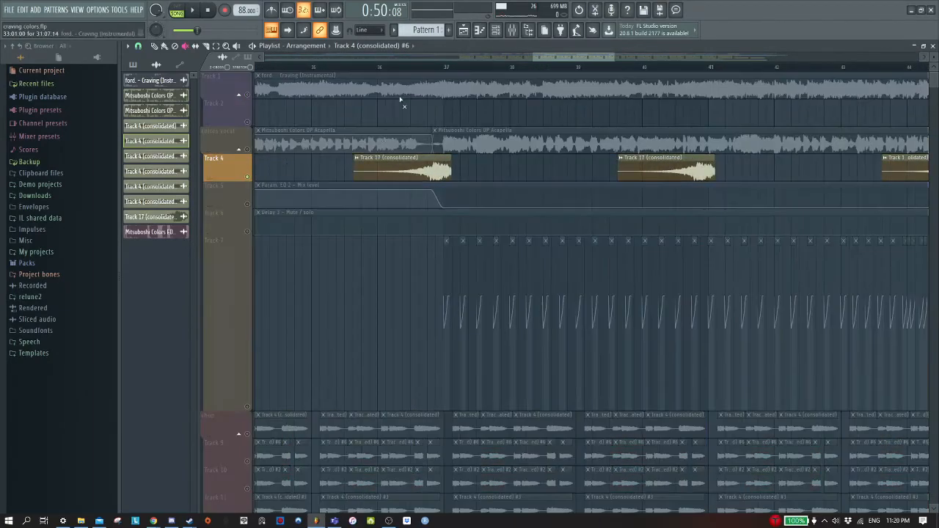
left_click(367, 66)
key("space")
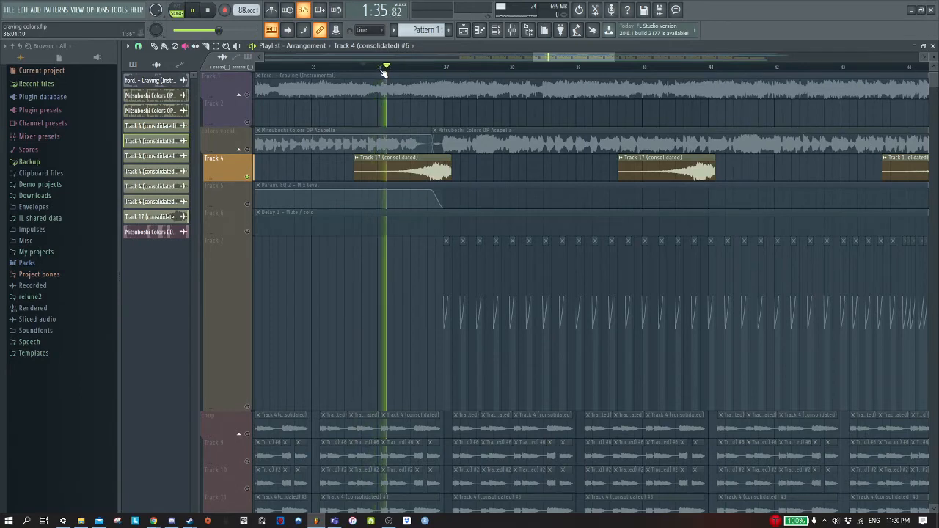
key("space")
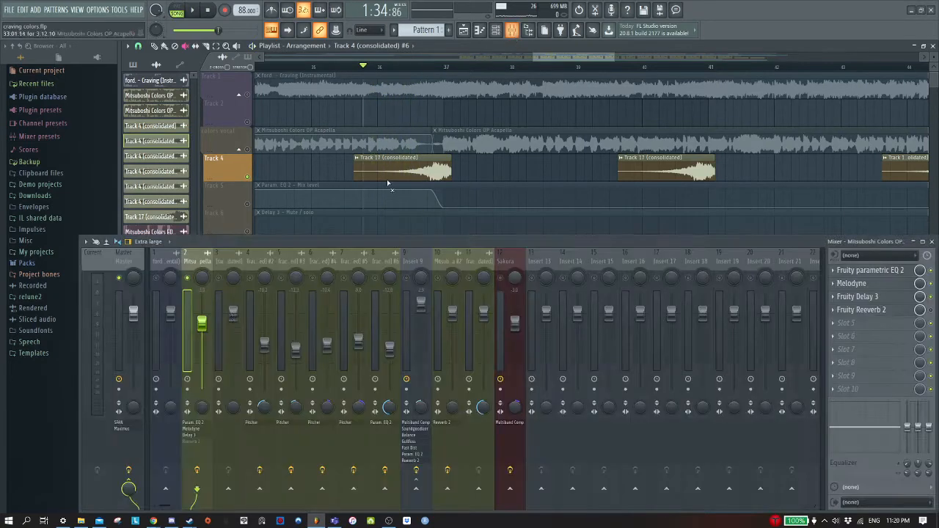
- Show the mixer, unsolo the acapella insert, and audition the soloed Track 4 clip again
key("F9")
right_click(188, 280)
key("space")
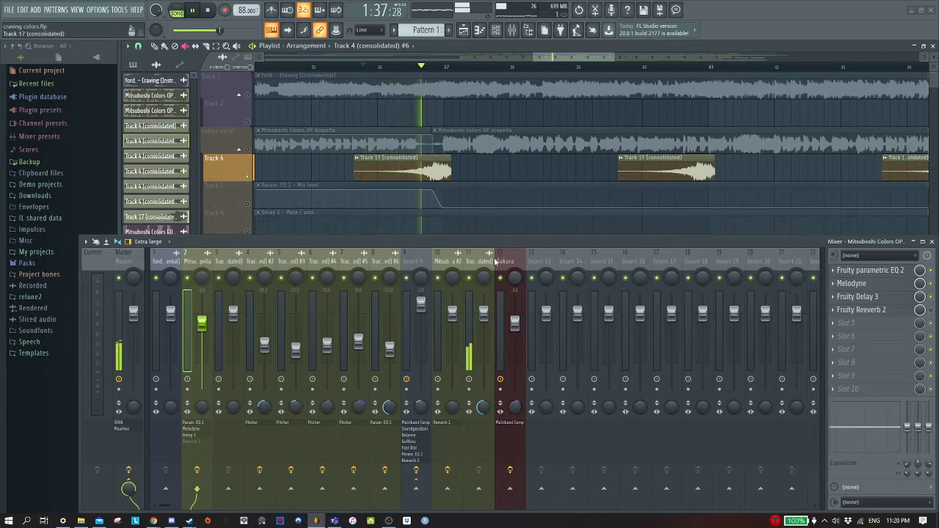
key("space")
- Examine how Track 4's vocal clips are spread across the whole arrangement and around bars 33 to 43
scroll(499, 202, "down", 8)
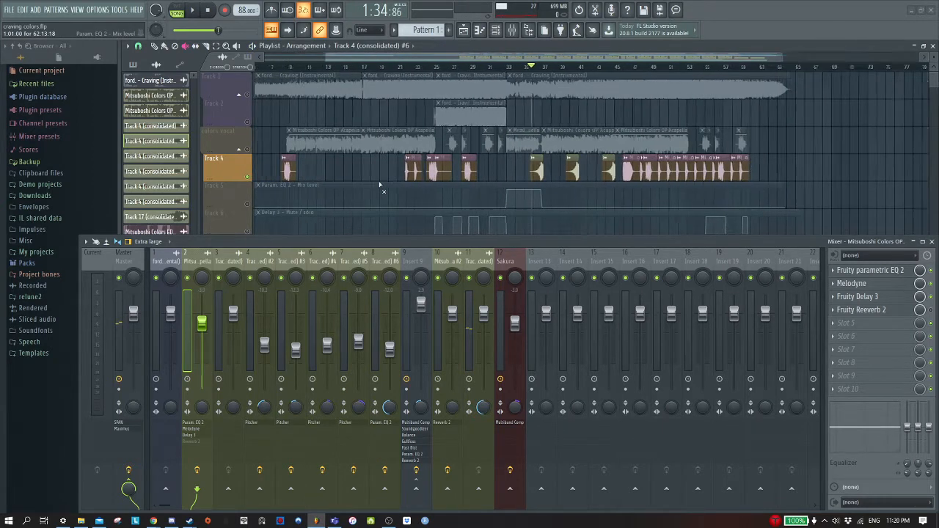
scroll(380, 185, "up", 4)
scroll(380, 185, "down", 5)
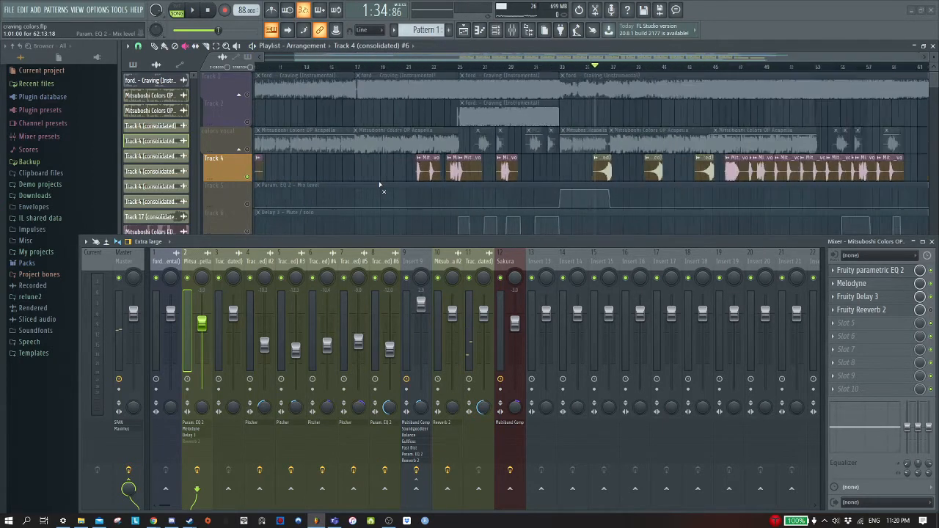
scroll(571, 180, "up", 1)
scroll(571, 179, "up", 4)
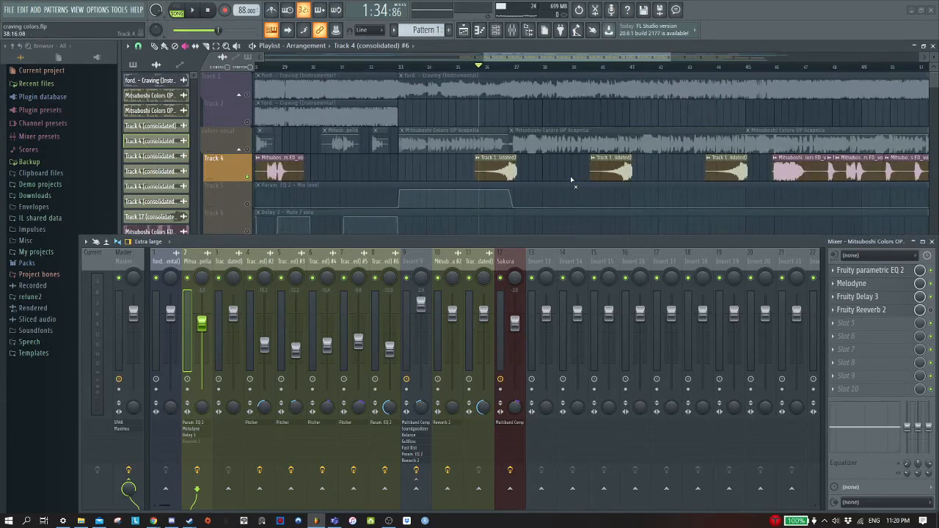
scroll(509, 179, "up", 2)
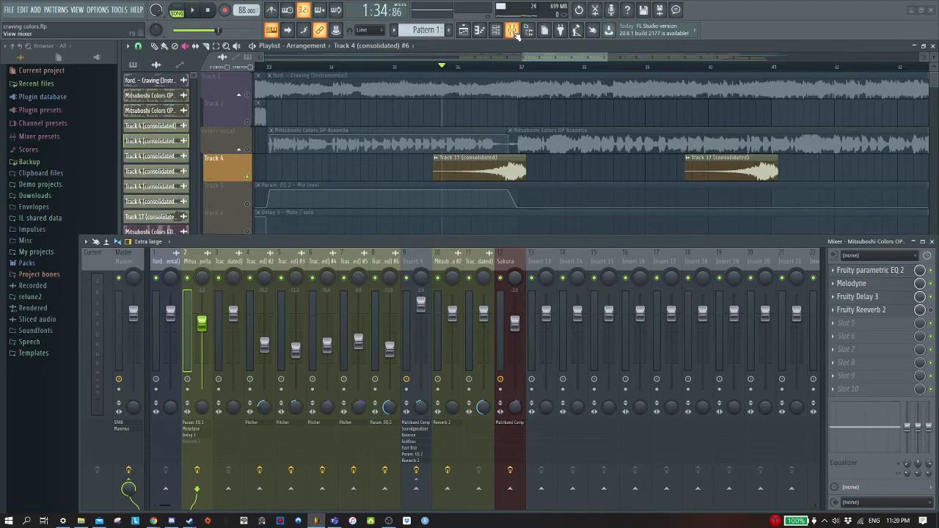
left_click(514, 31)
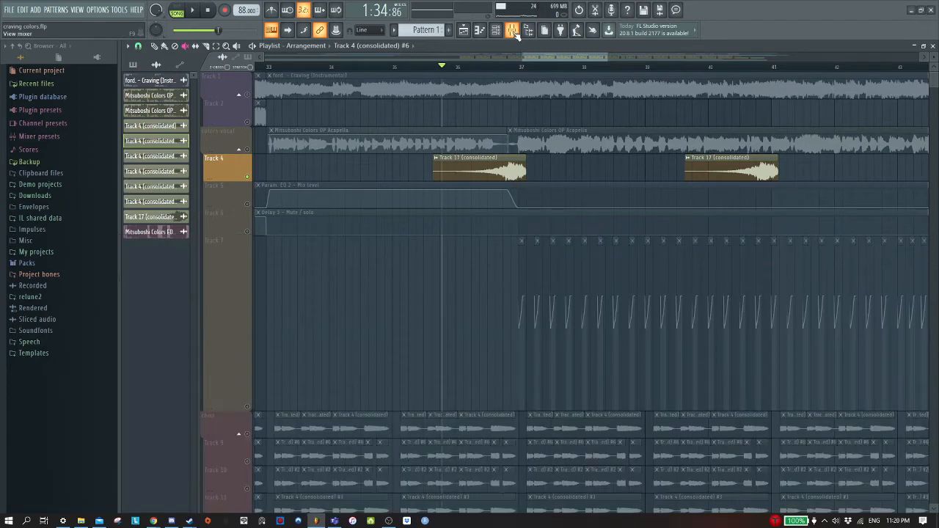
left_click(514, 31)
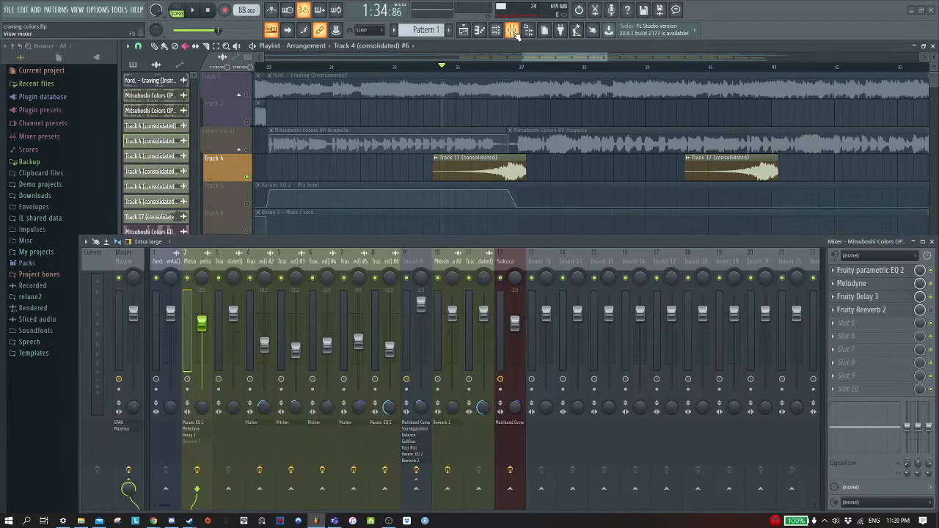
scroll(567, 159, "down", 3)
scroll(299, 155, "up", 4)
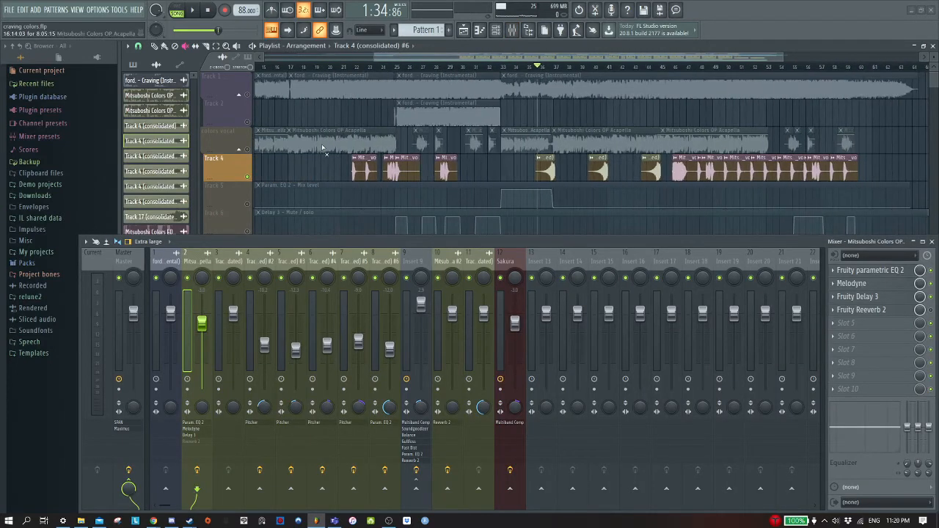
- Inspect the Fruity Reeverb 2 settings on the Mitsuboshi Colors OP Acapella #2 insert, including decay time, and close the plugin
left_click(452, 267)
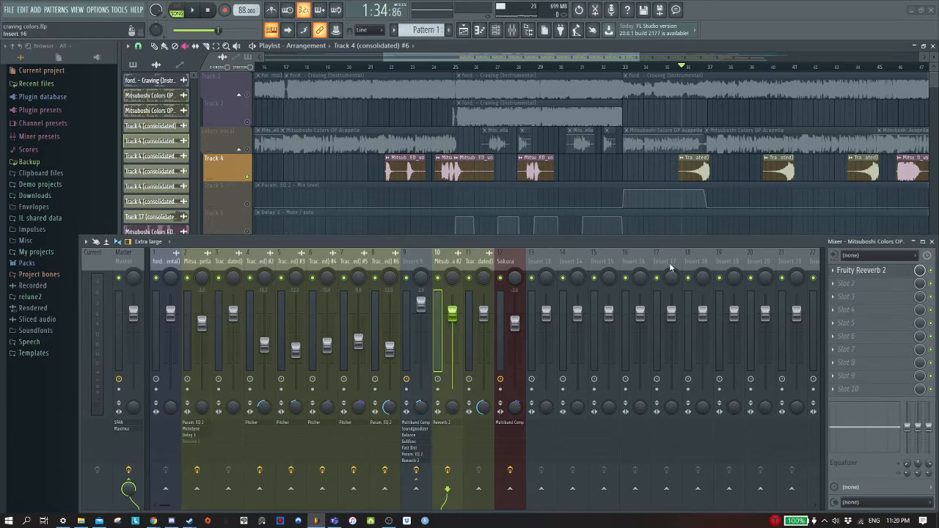
left_click(860, 271)
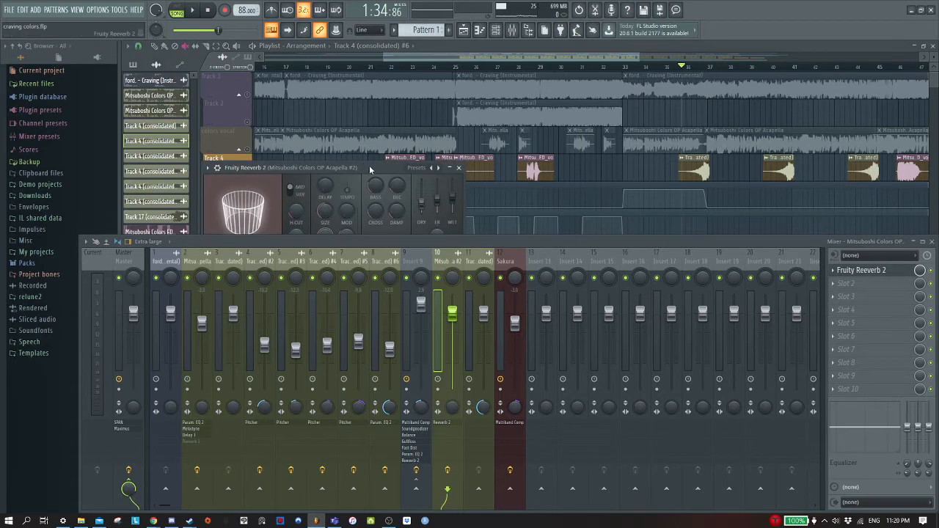
left_click_drag(371, 169, 376, 113)
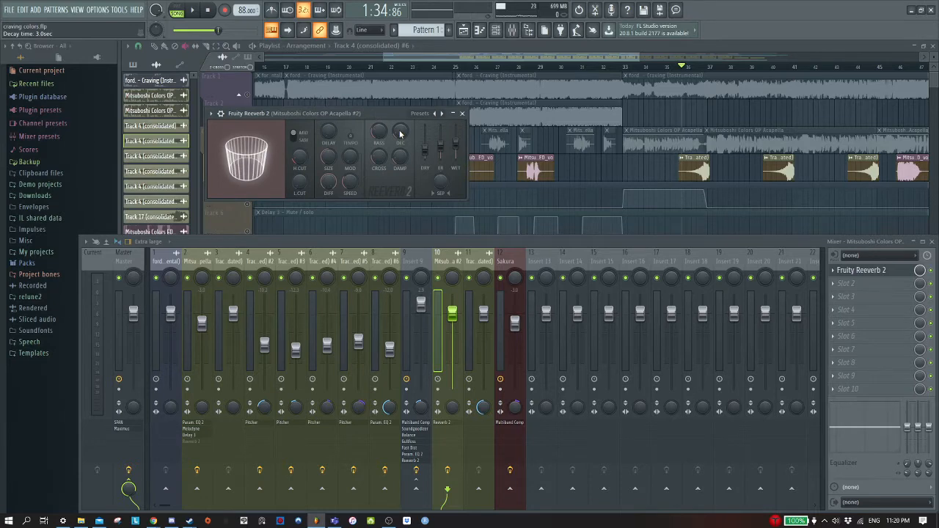
left_click(462, 114)
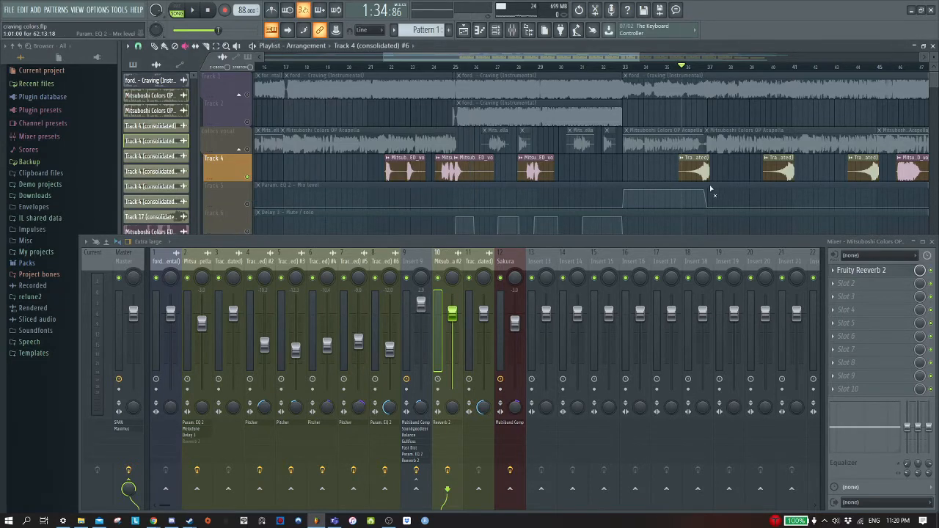
- Hide the mixer and replay Track 4's first Track 17 (consolidated) clip leading into bar 37
scroll(849, 178, "up", 3)
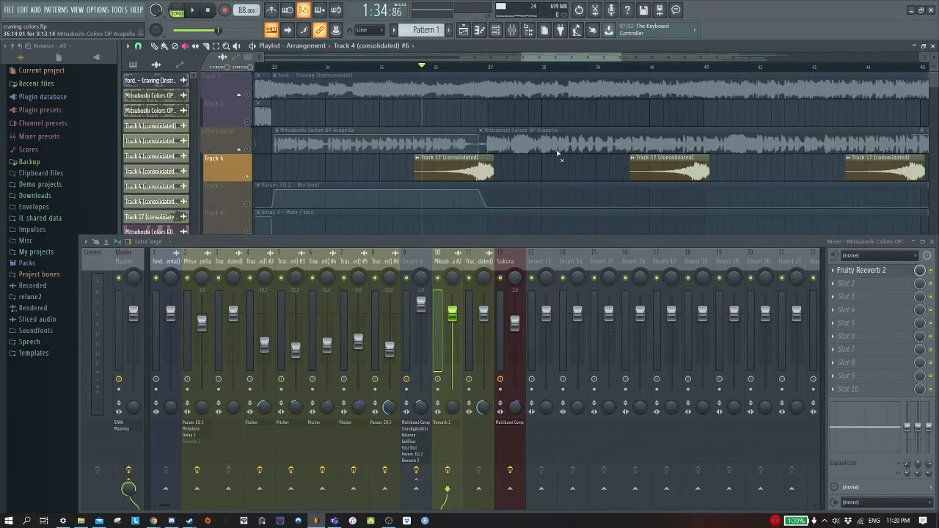
left_click(511, 29)
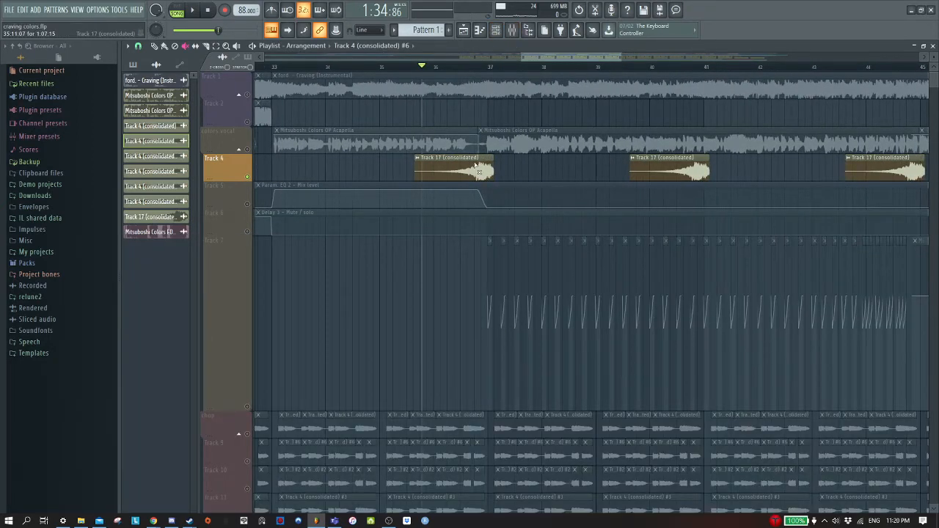
key("space")
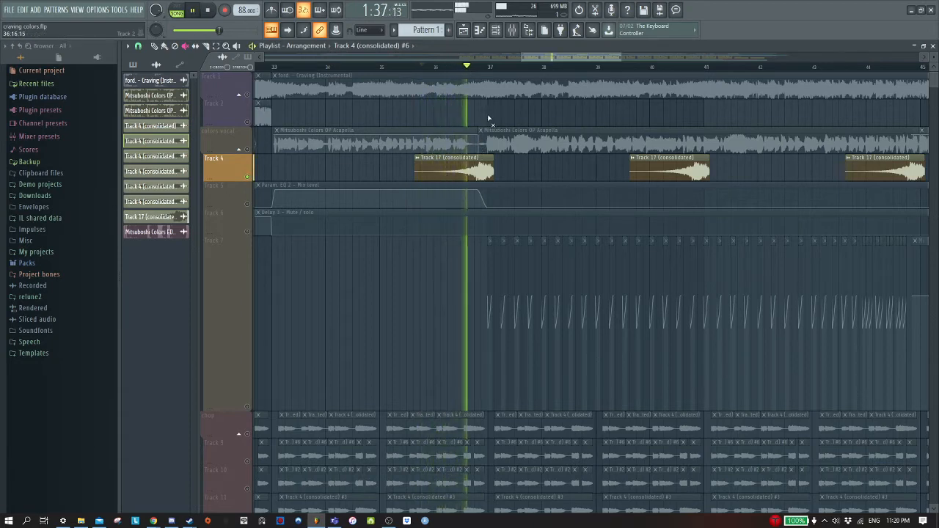
key("space")
- Unmute the colors vocal track and clear the Track 4 solo so every playlist track is enabled
left_click(248, 150)
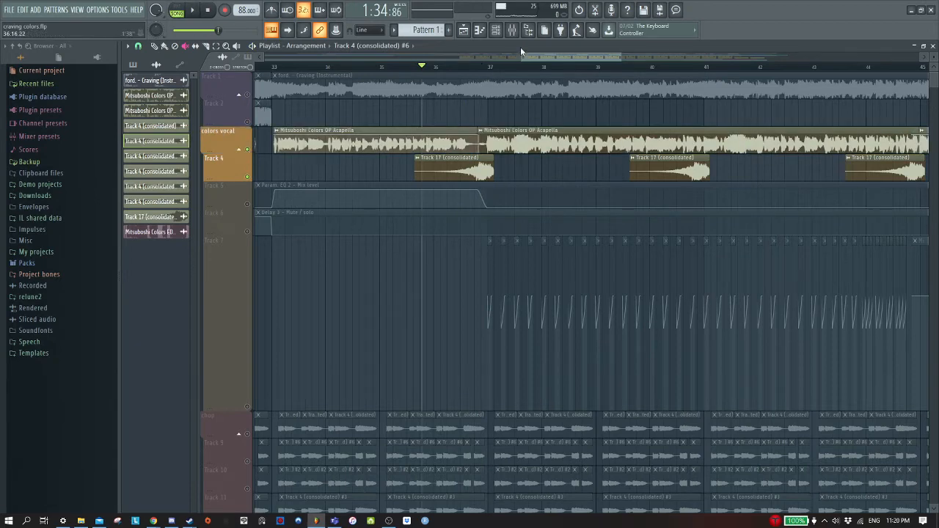
right_click(248, 179)
right_click(248, 178)
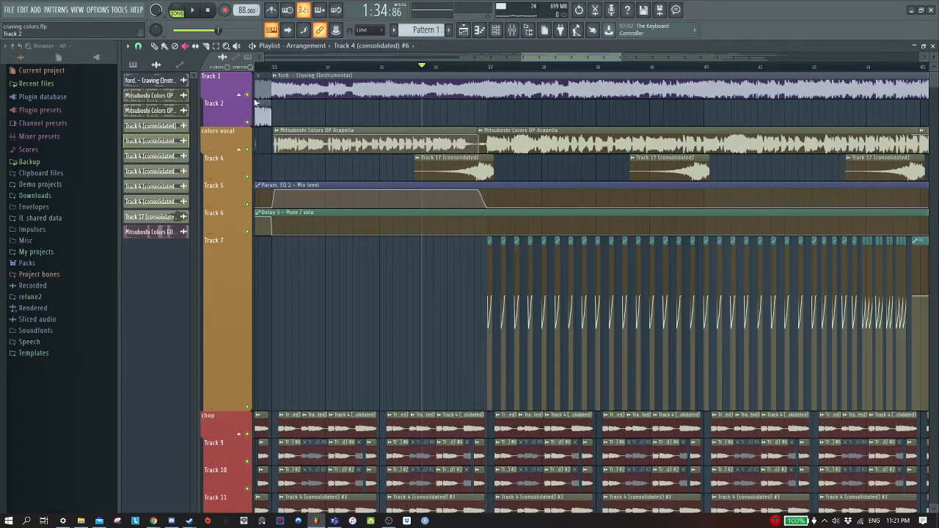
- Mute mixer inserts 1, 8 and 9, audition the vocal transition into bar 37, and check the mixer again
left_click(515, 35)
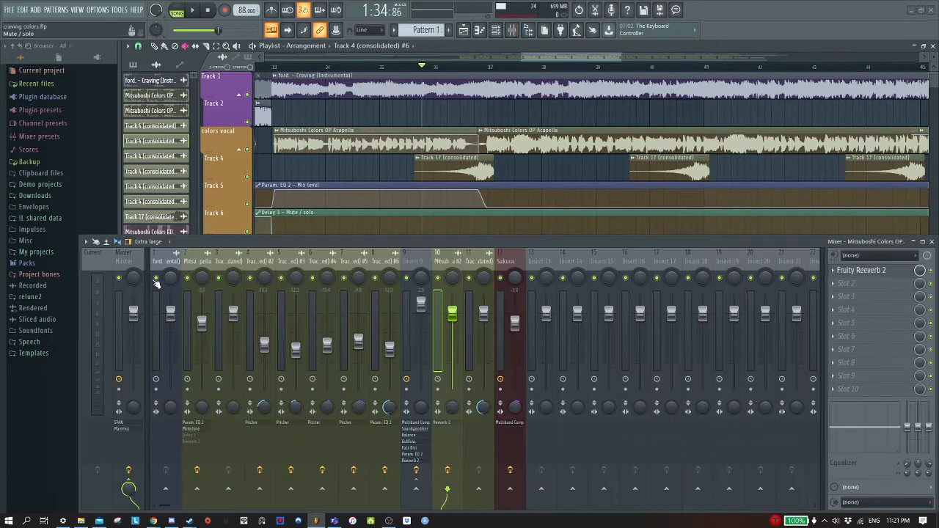
left_click(375, 277)
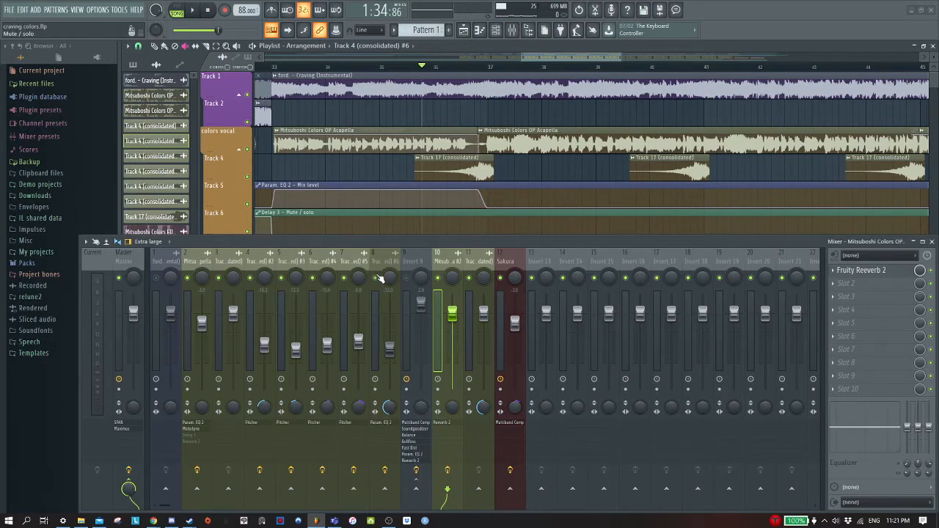
left_click(504, 37)
key("space")
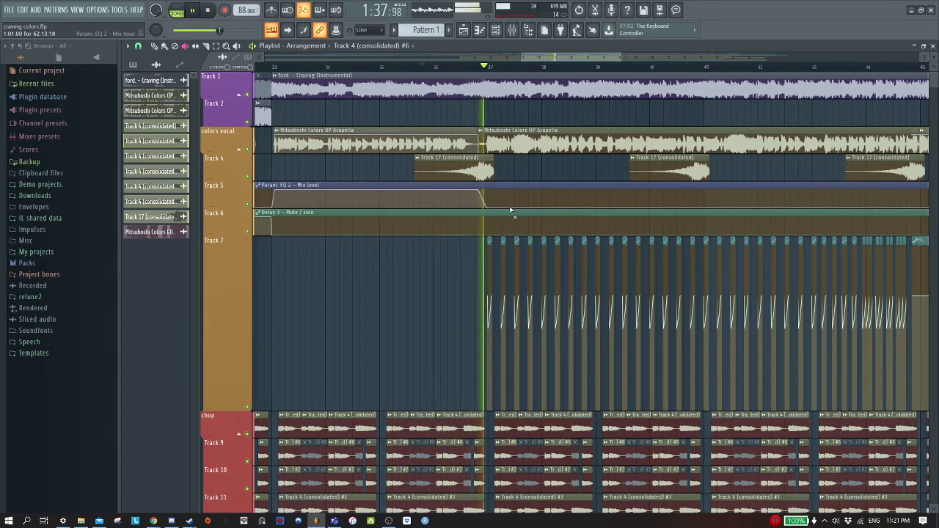
key("space")
left_click(517, 31)
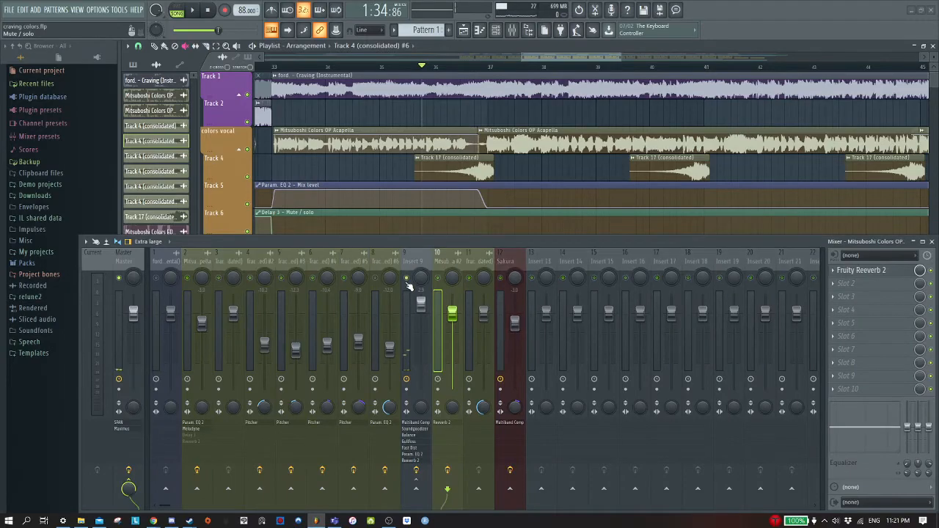
left_click(517, 31)
- Solo Track 4 again and audition its Mitsuboshi Colors ED_vo clips from just before bar 46
scroll(504, 249, "down", 6)
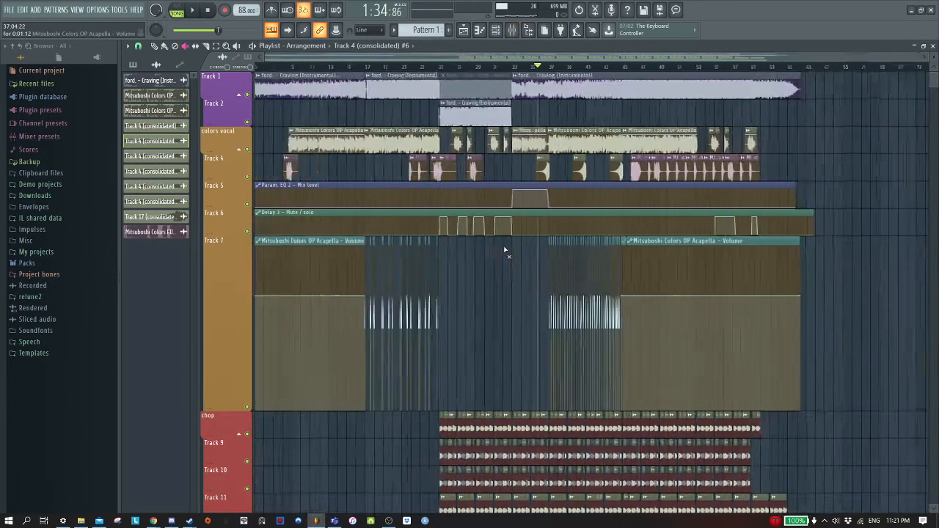
scroll(673, 255, "up", 6)
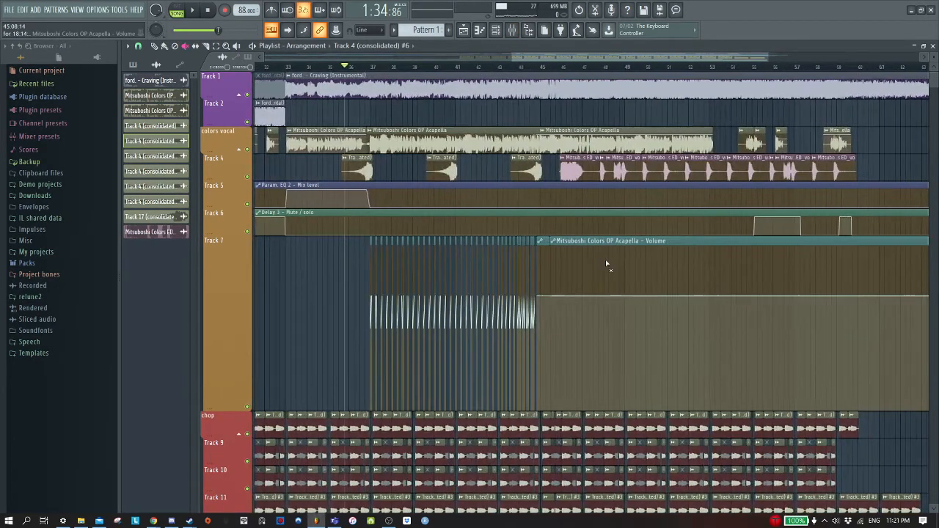
scroll(561, 263, "up", 2)
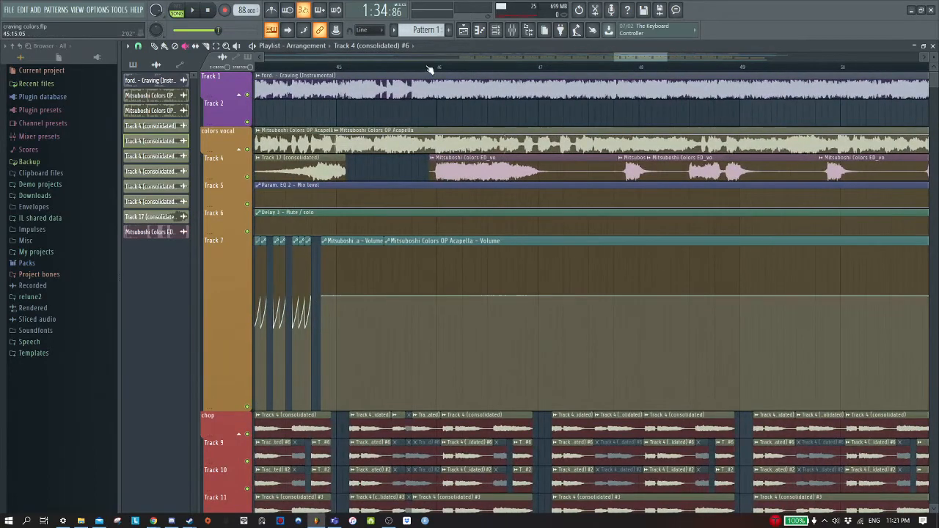
right_click(248, 177)
key("space")
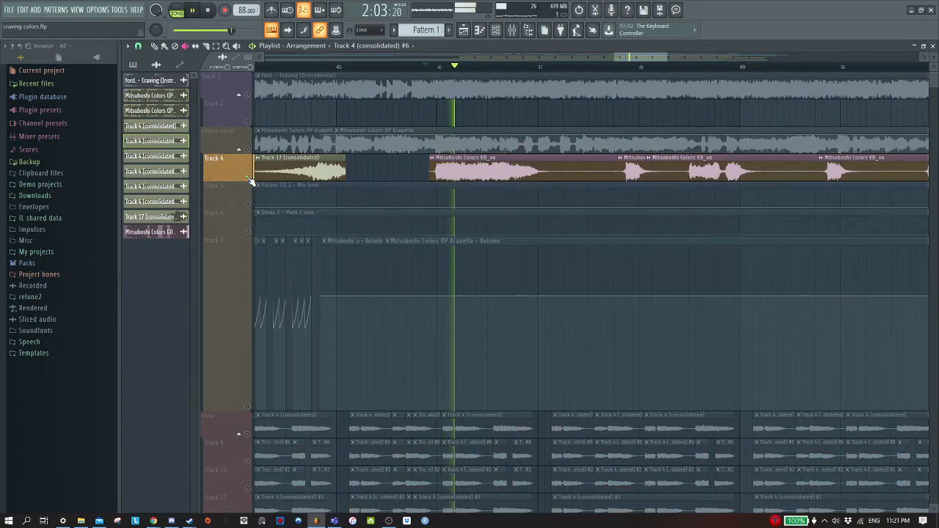
key("space")
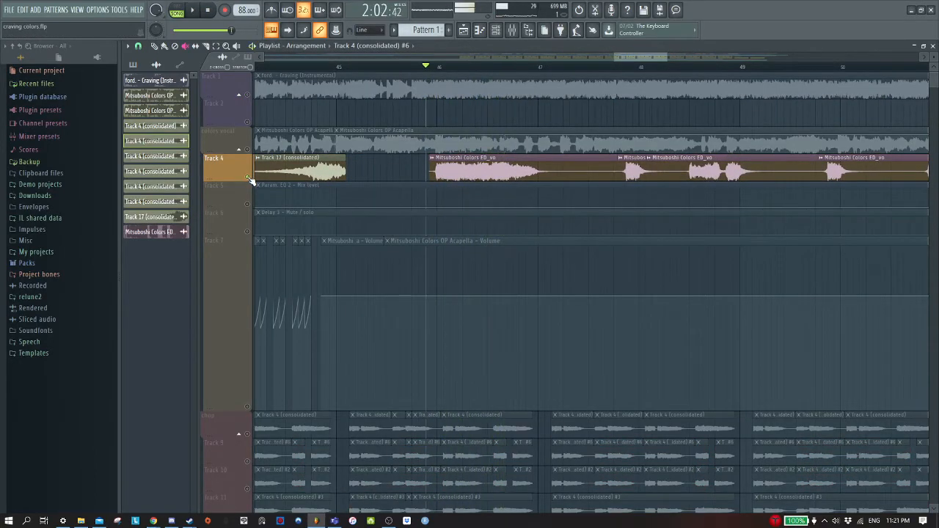
- Check the mixer and clear the Track 4 solo so every playlist track is enabled
left_click(511, 29)
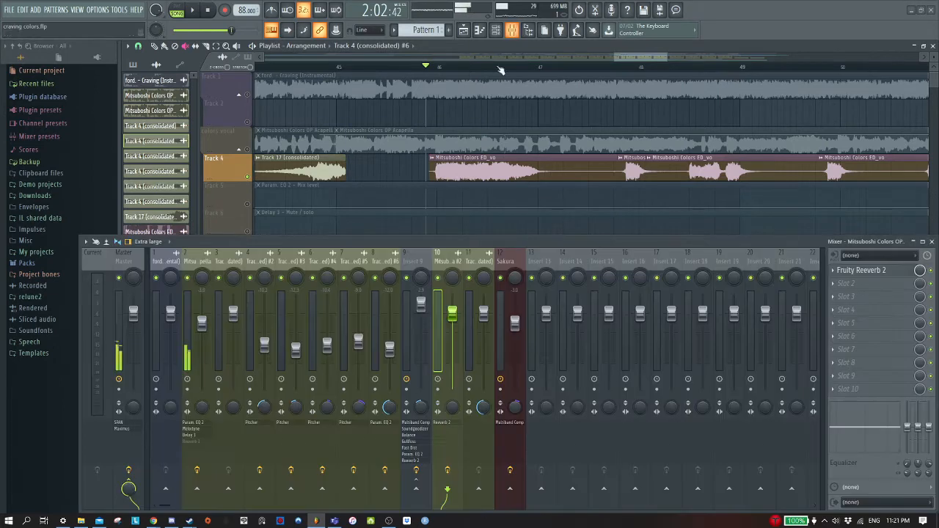
right_click(248, 177)
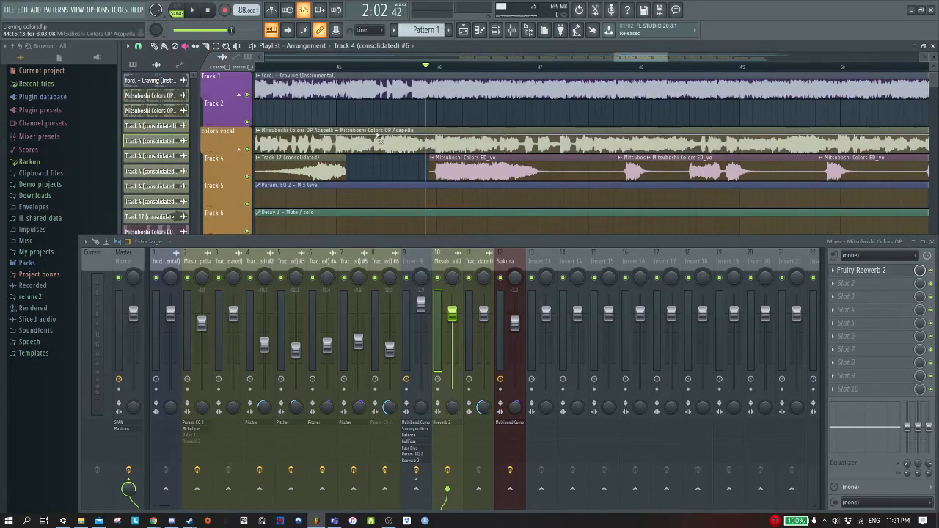
left_click(511, 31)
- Audition the full mix from bar 45 through the entry of Track 4's ED_vo clips
scroll(520, 300, "down", 5)
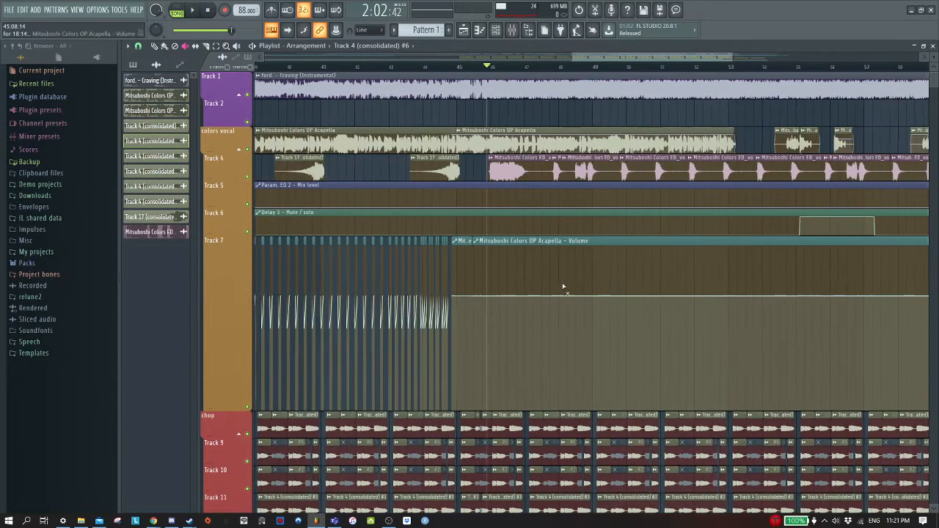
left_click(371, 67)
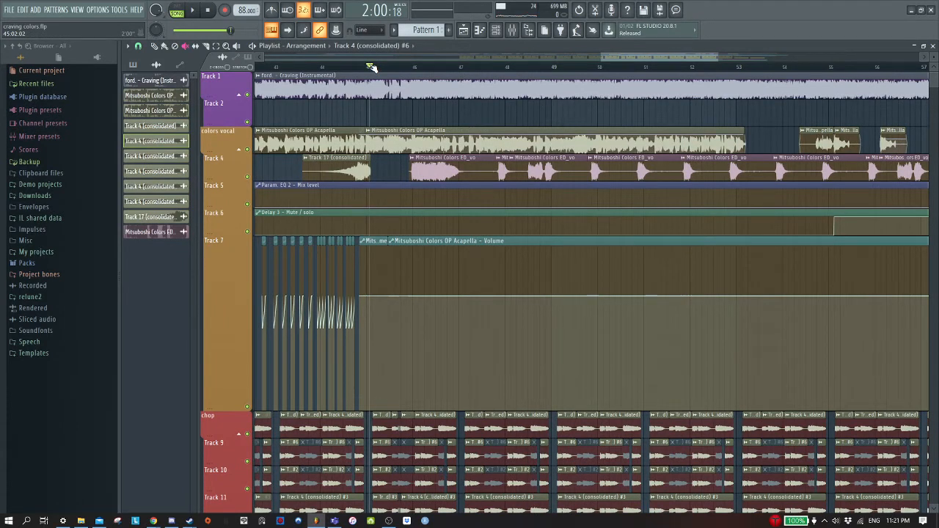
key("space")
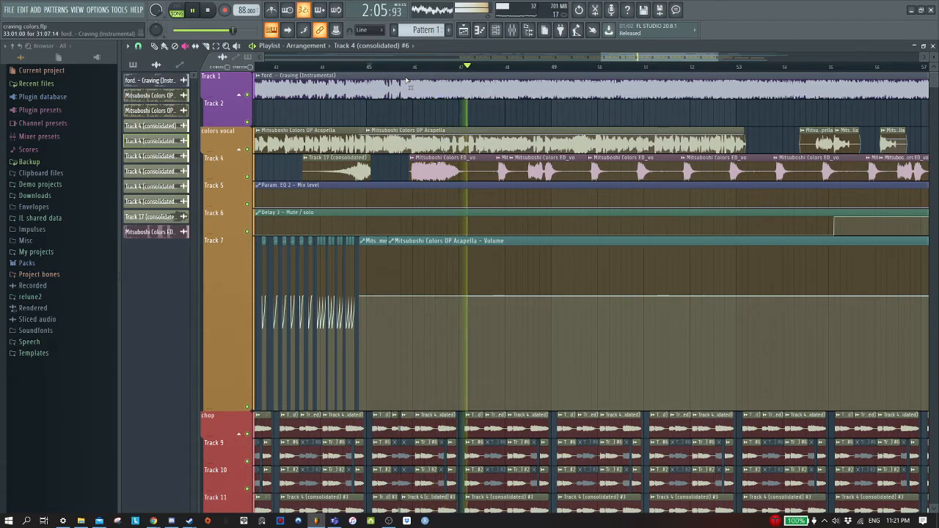
key("space")
- Examine the whole arrangement from the instrumental tracks to the chop layers, their automation and the Track 19 pattern clips
scroll(784, 350, "down", 2)
scroll(788, 346, "down", 4)
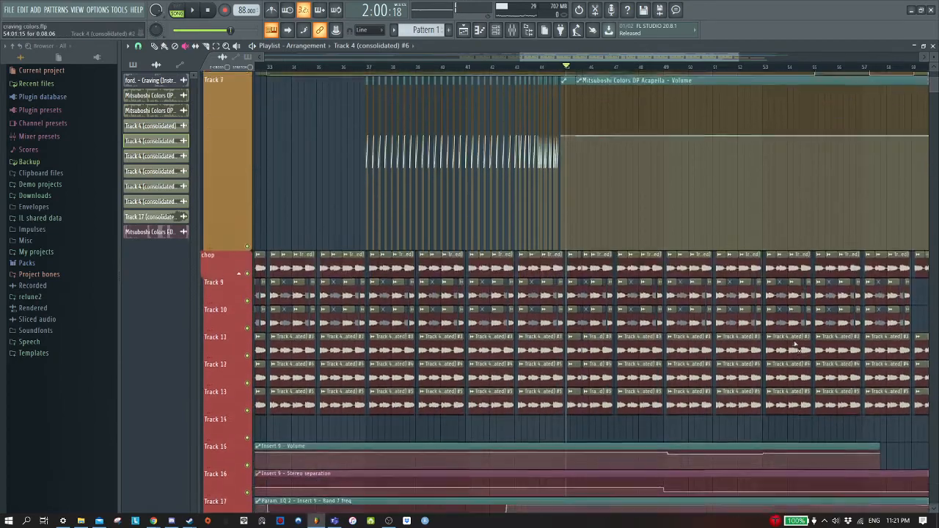
scroll(793, 344, "down", 4)
scroll(778, 344, "down", 4)
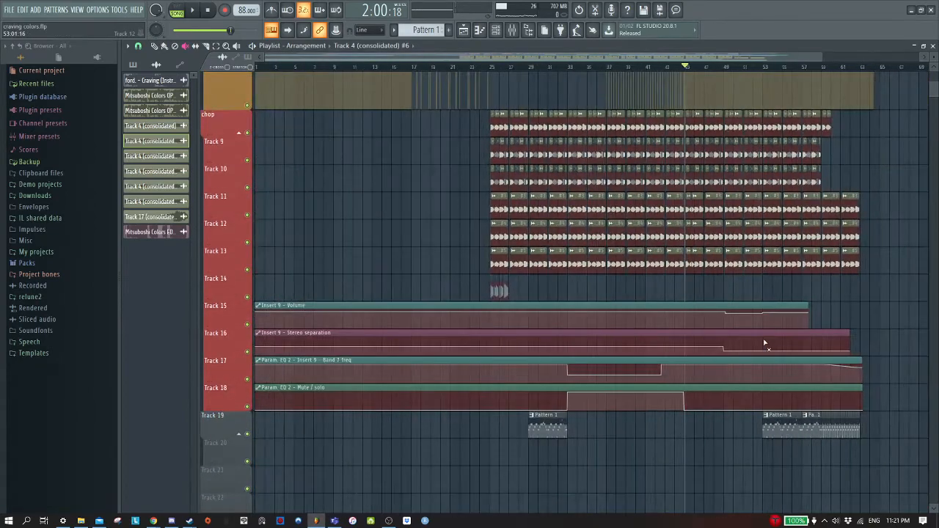
scroll(764, 343, "up", 6)
scroll(780, 338, "up", 3)
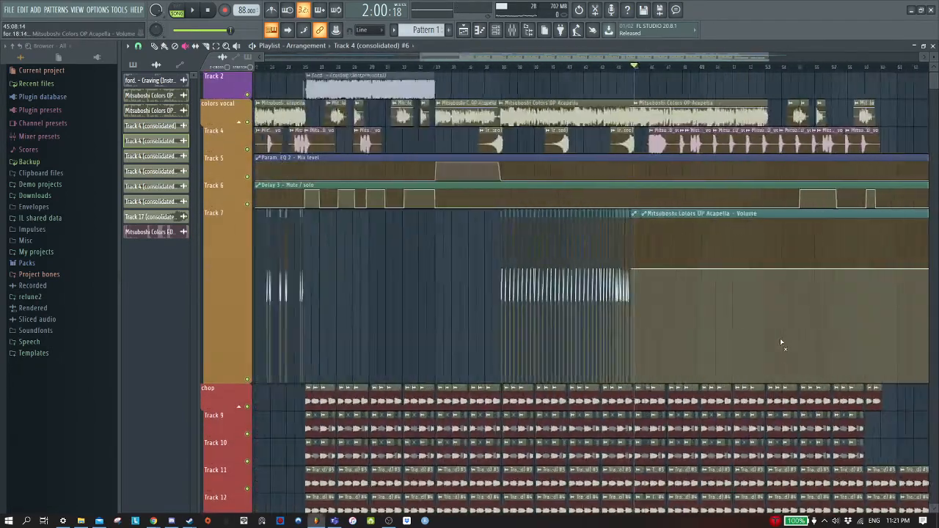
scroll(780, 338, "down", 2)
scroll(798, 317, "up", 1)
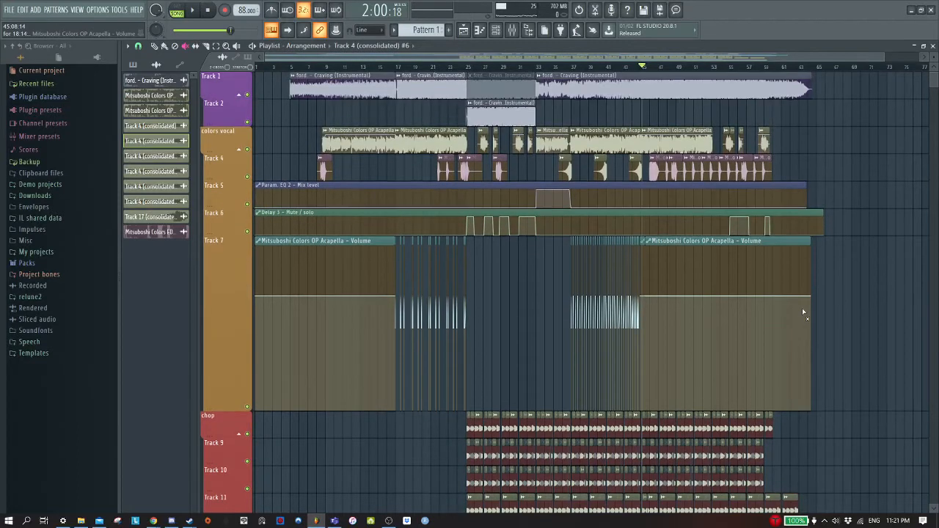
scroll(802, 308, "down", 3)
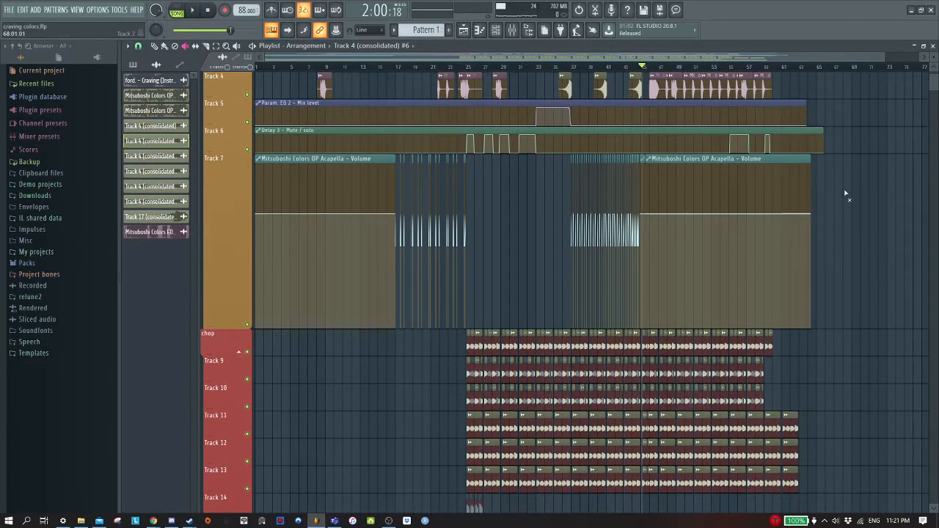
scroll(847, 196, "up", 3)
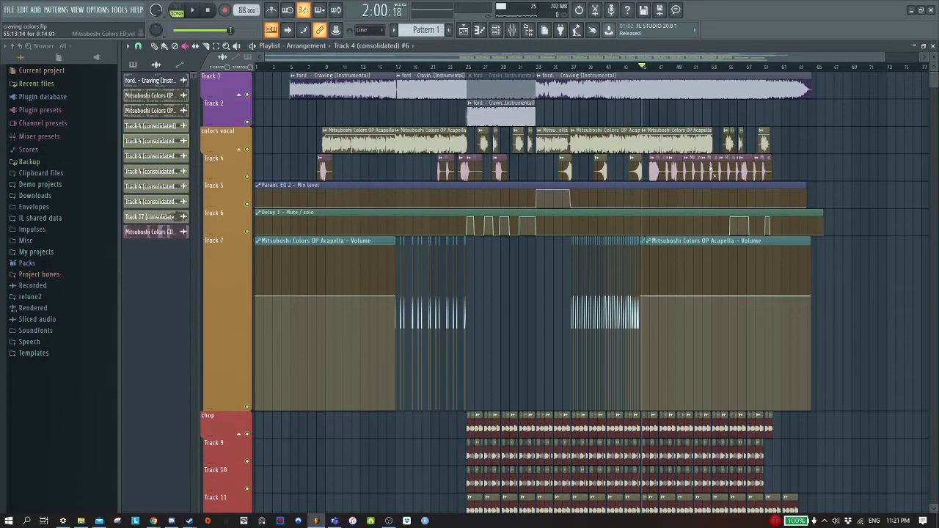
- Move the playhead between bars 47 and 48 and examine the Pattern 1 clips on Track 19
left_click(667, 67)
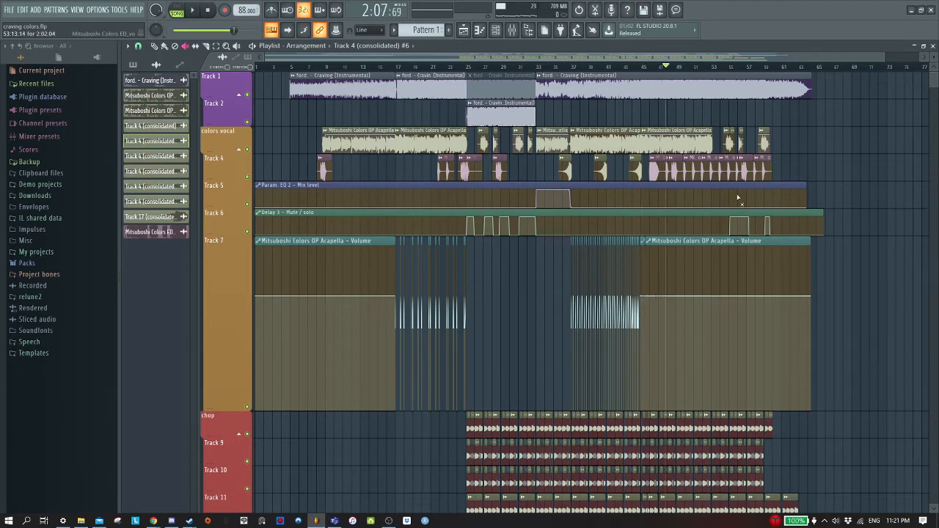
scroll(738, 198, "down", 10)
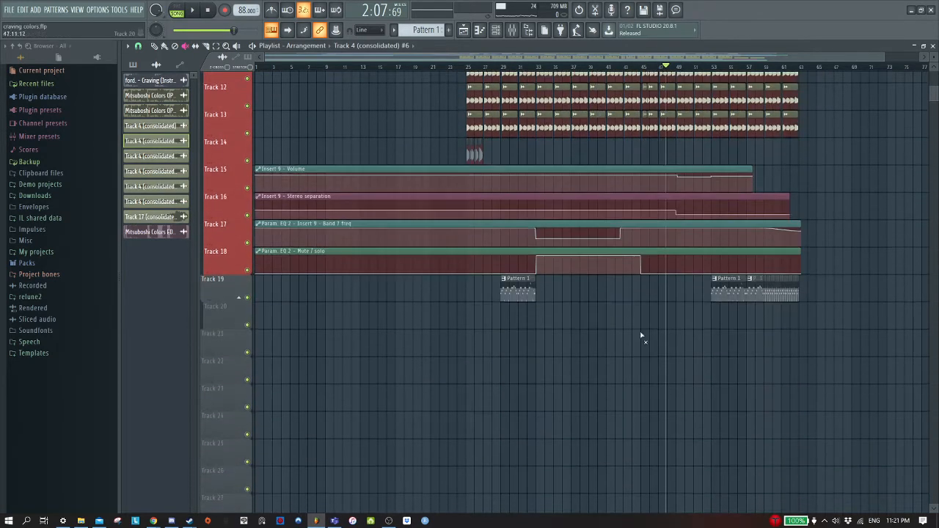
scroll(533, 343, "up", 4)
scroll(695, 329, "down", 4)
scroll(902, 336, "down", 1)
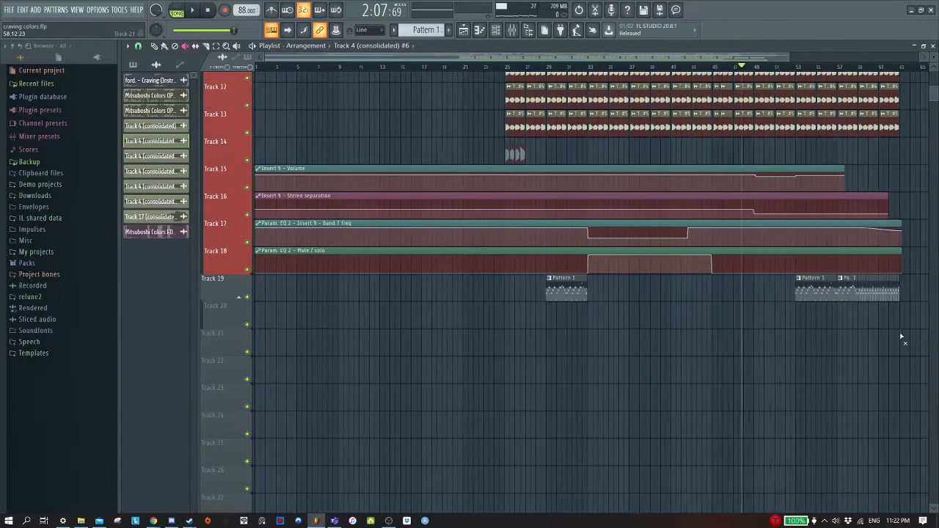
scroll(902, 336, "up", 7)
scroll(276, 246, "down", 10)
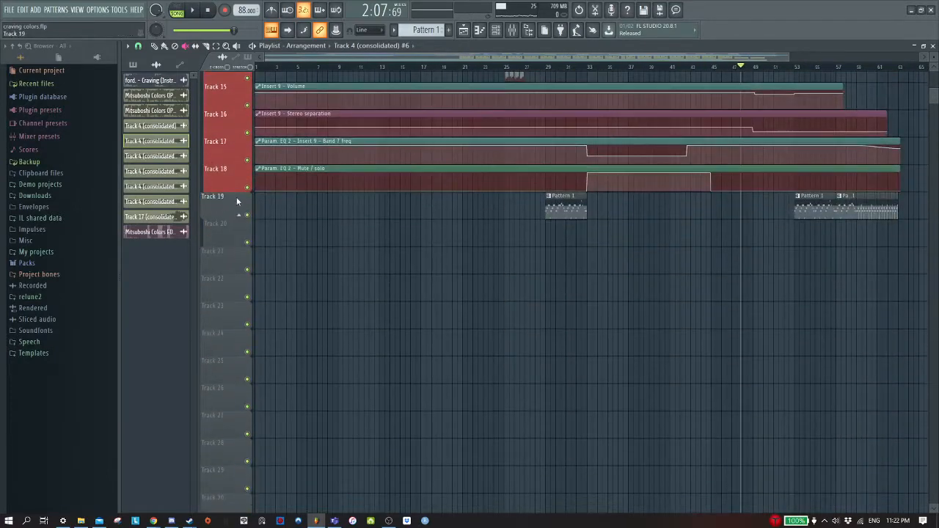
scroll(587, 202, "up", 5)
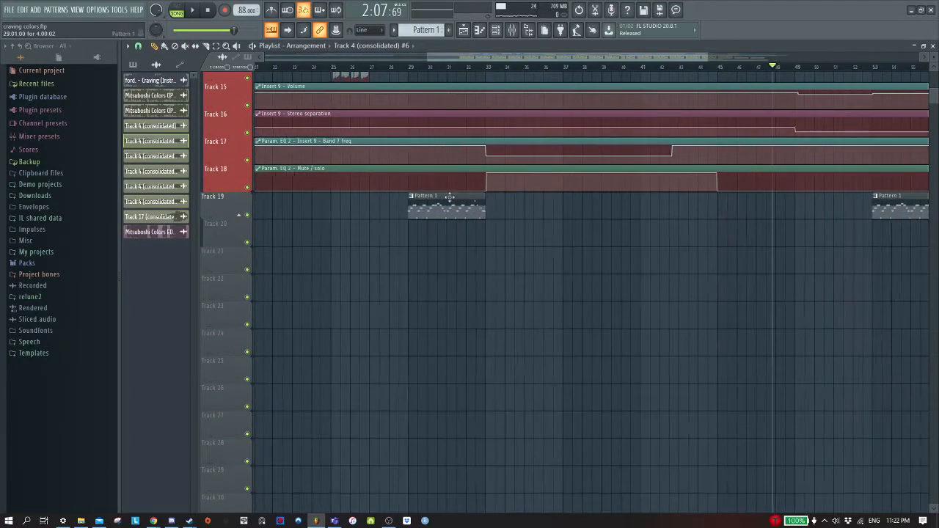
- Inspect the effect chain on the Sakura mixer insert
left_click(512, 30)
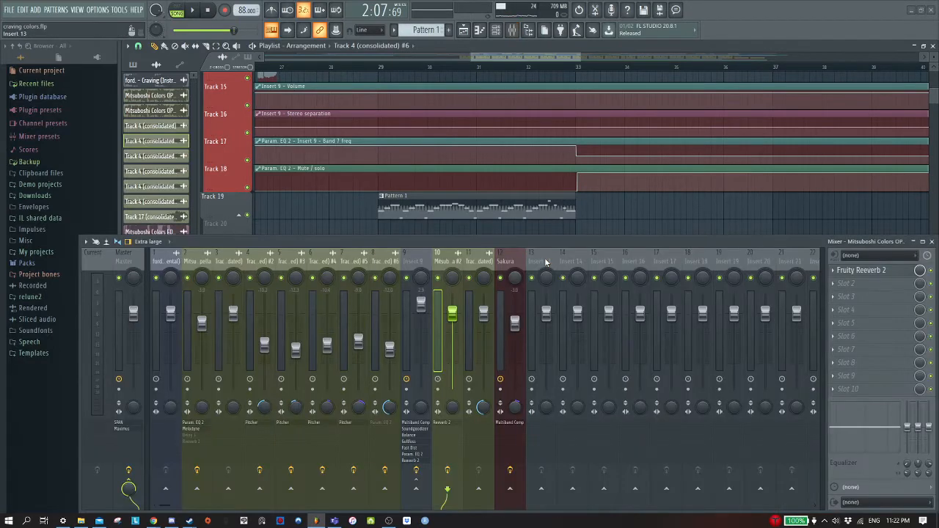
left_click(514, 258)
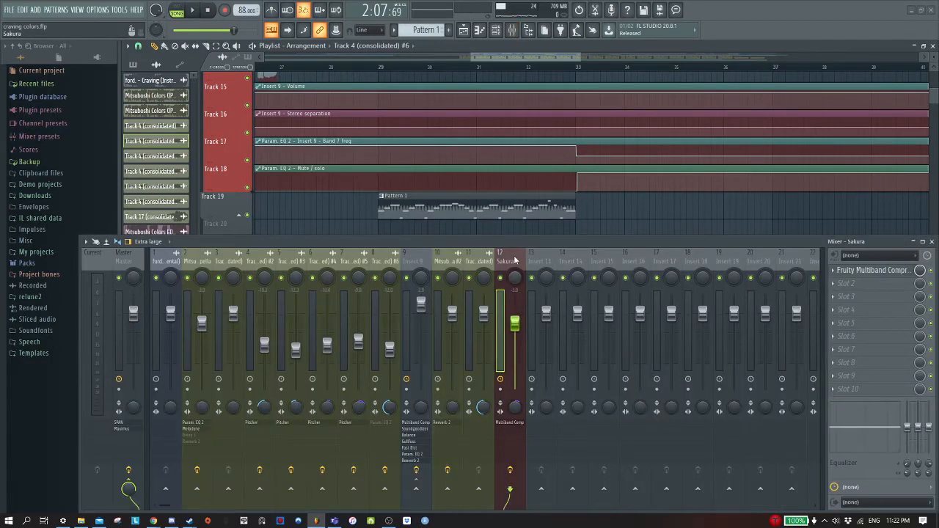
left_click(512, 30)
- Show the Unsorted channels in the channel rack, view the Sakura synth's settings and preset, and close both windows
left_click(496, 30)
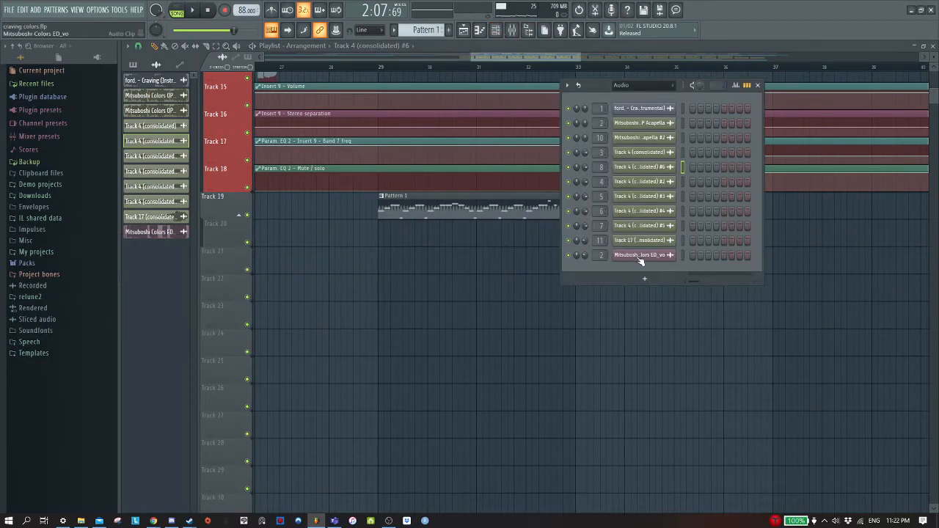
left_click(620, 86)
left_click(641, 127)
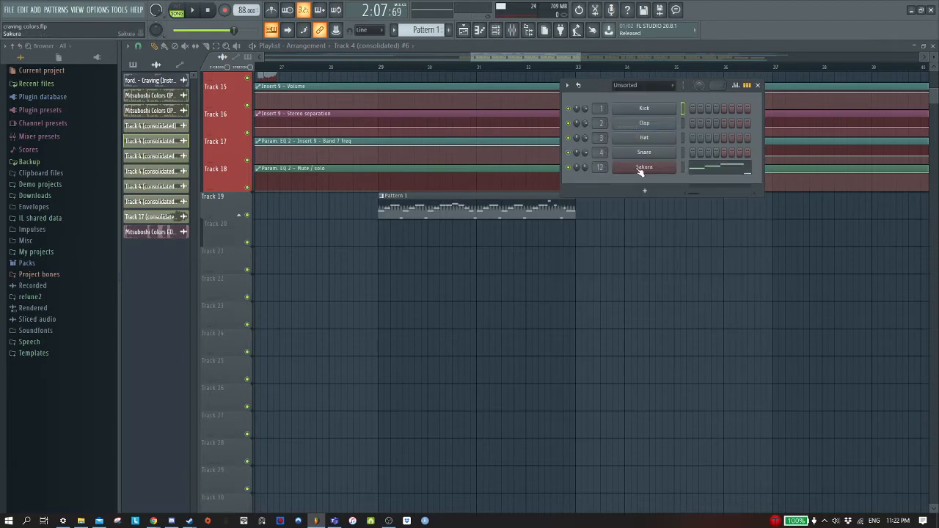
left_click(639, 173)
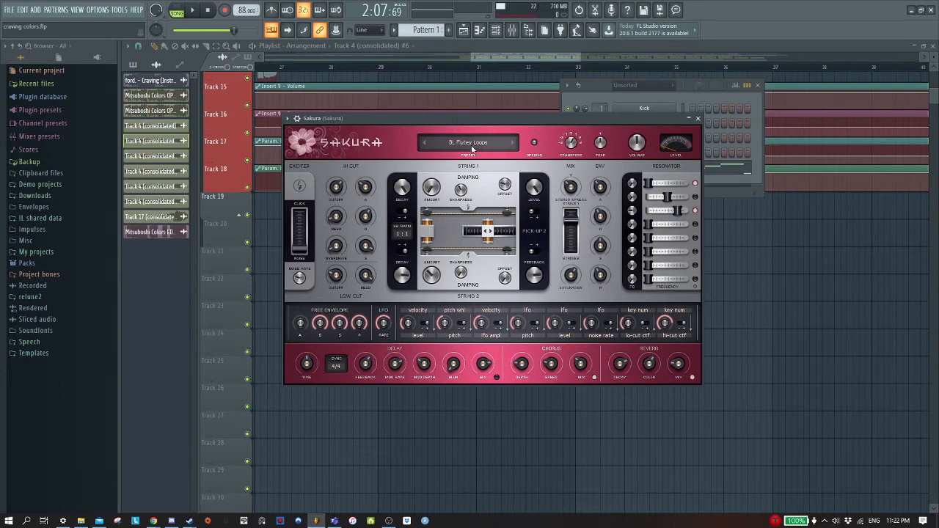
left_click(698, 119)
left_click(759, 86)
- Audition Track 19's first Pattern 1 clip together with the chop layers from just before bar 29
scroll(562, 251, "up", 5)
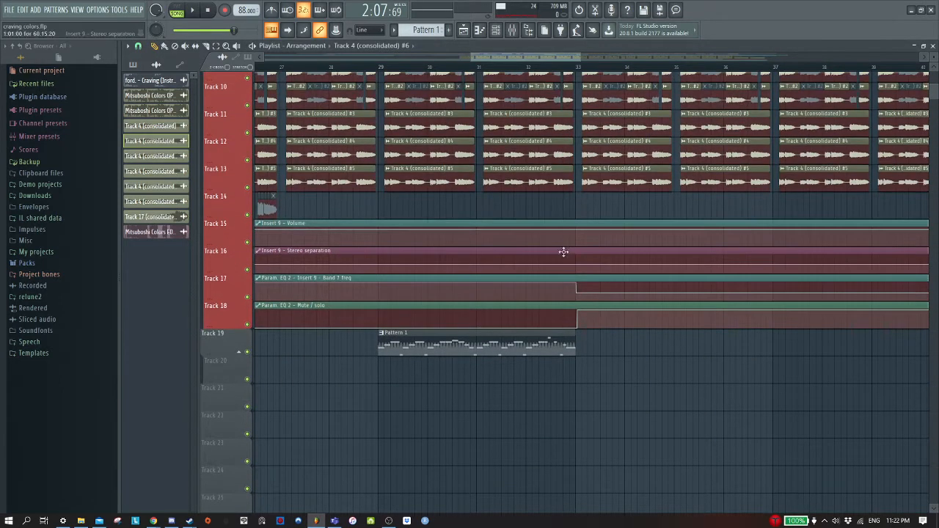
left_click(516, 32)
left_click(512, 30)
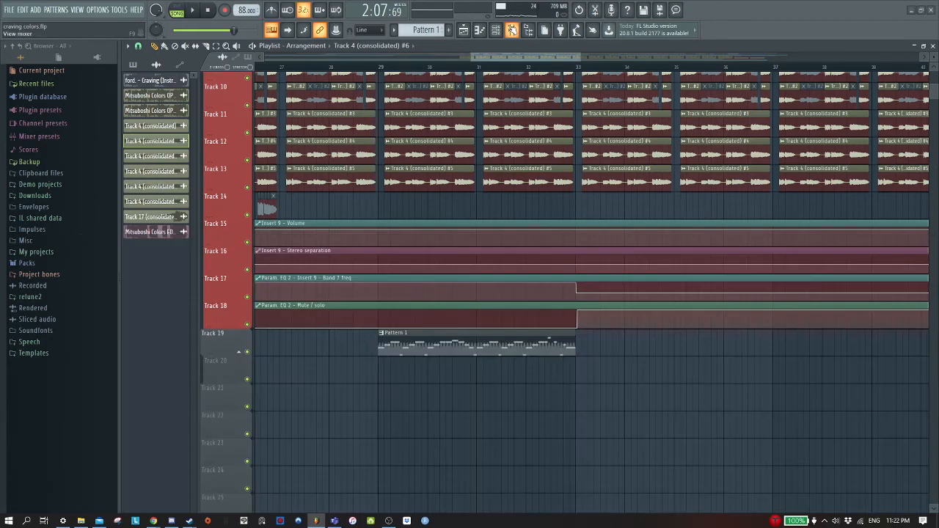
scroll(569, 314, "up", 3)
scroll(569, 315, "down", 2)
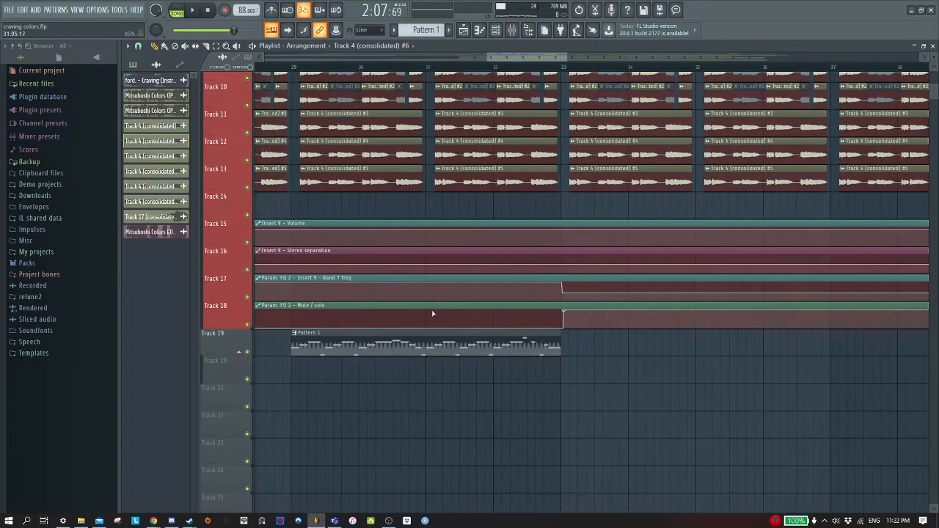
left_click(289, 68)
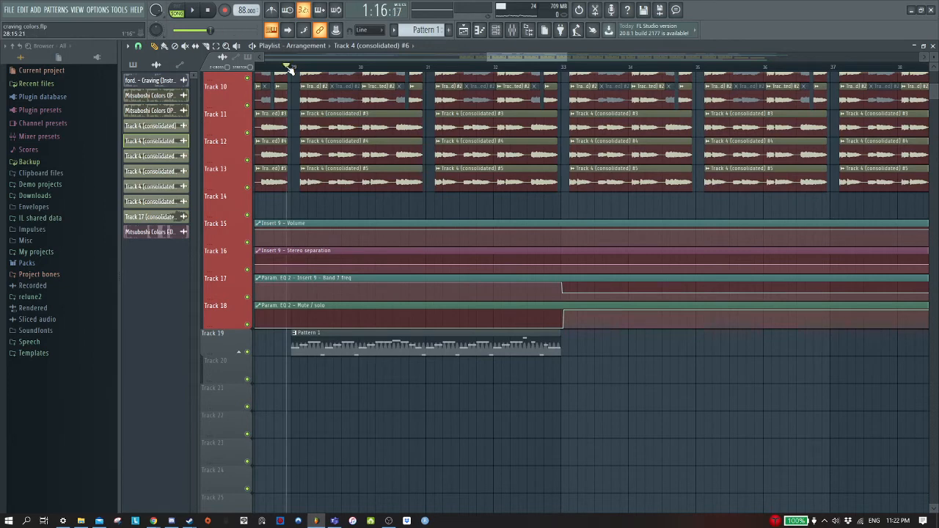
key("space")
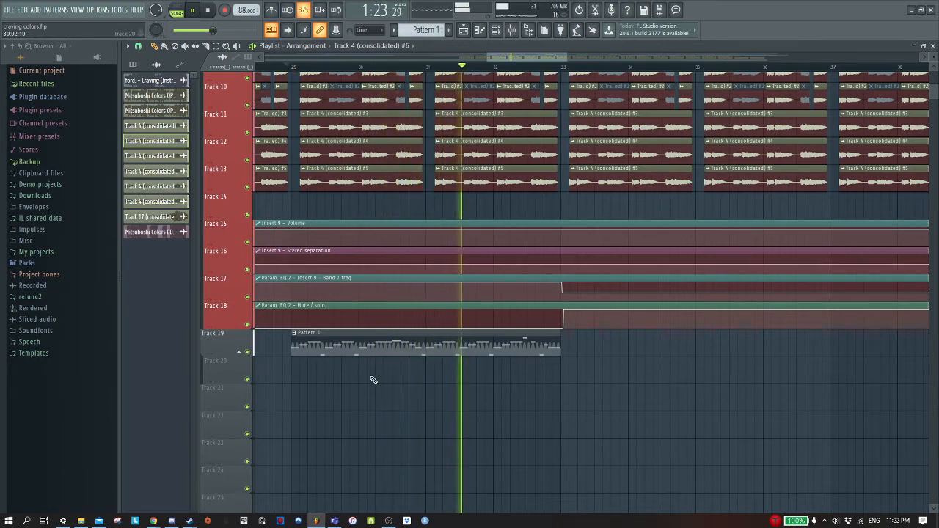
scroll(558, 417, "up", 2)
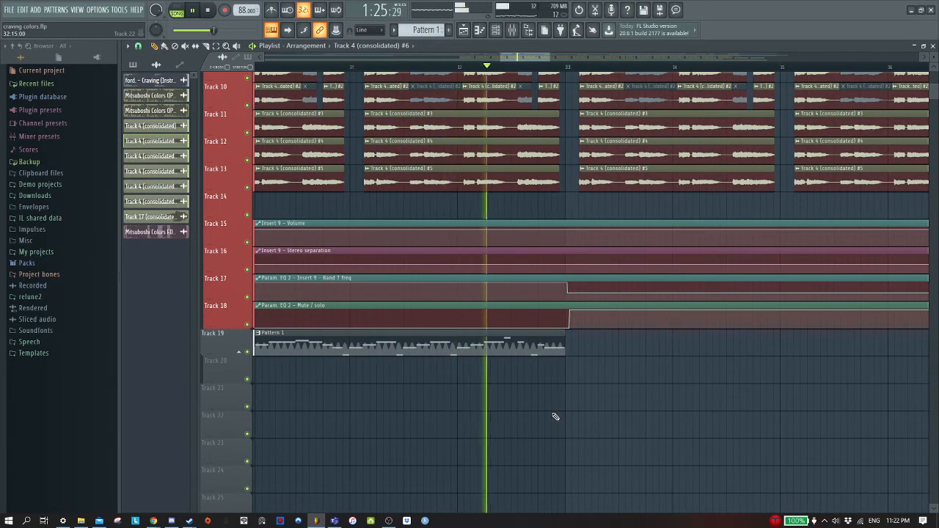
key("space")
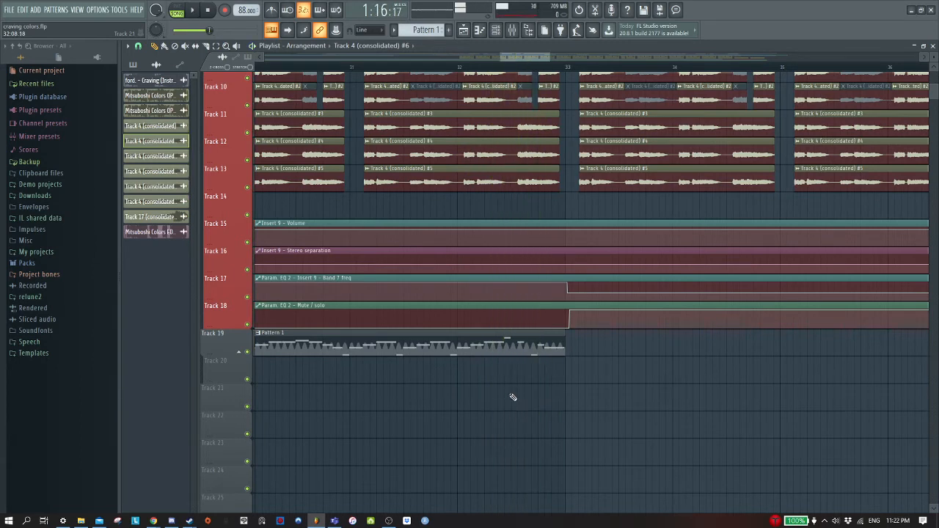
- Replay the section from just before bar 29, following the first Pattern 1 clip up close
scroll(509, 394, "down", 2)
key("space")
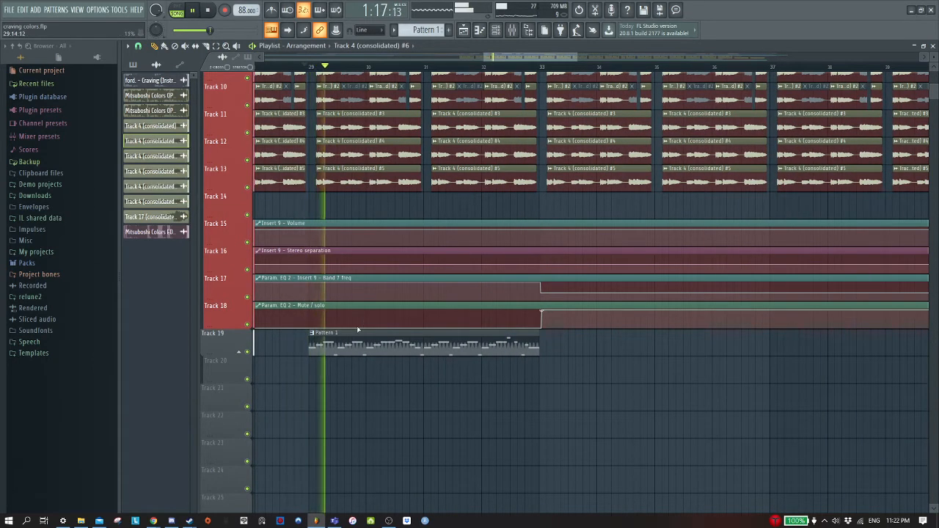
scroll(431, 323, "up", 1)
scroll(430, 322, "up", 2)
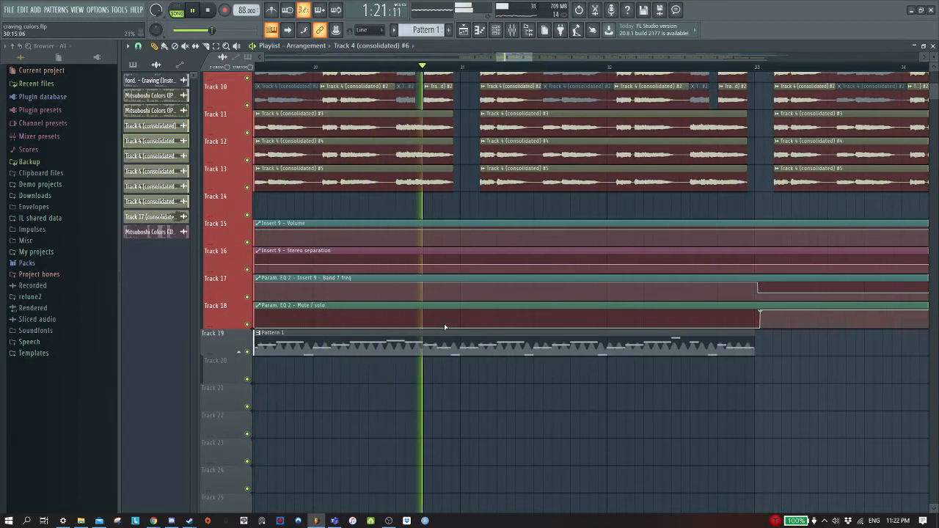
key("space")
- Open Track 19's first Pattern 1 clip in the Sakura piano roll and look through the note-editing tools
scroll(444, 324, "down", 3)
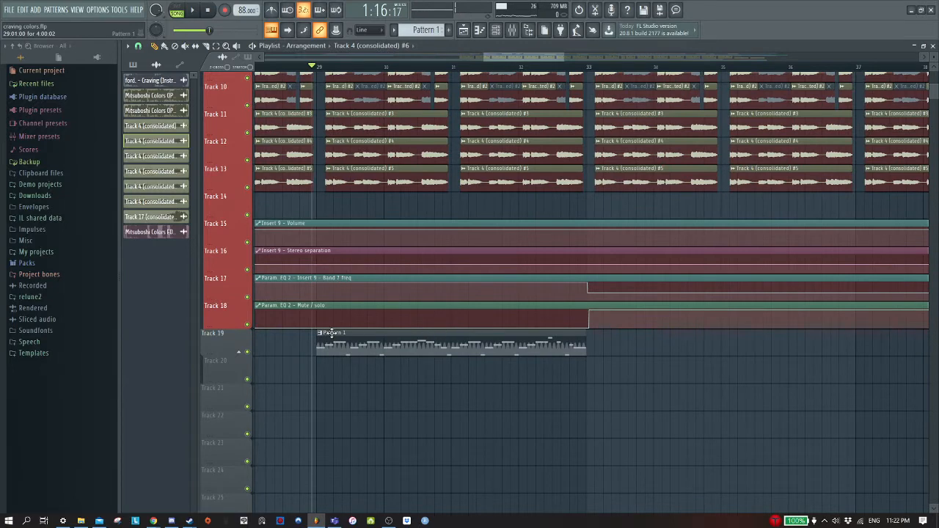
scroll(331, 365, "up", 5)
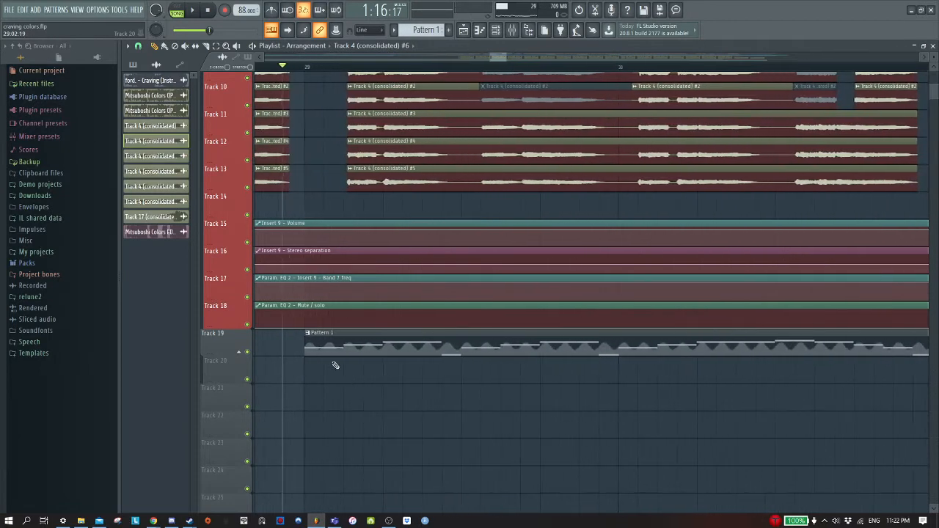
double_click(593, 335)
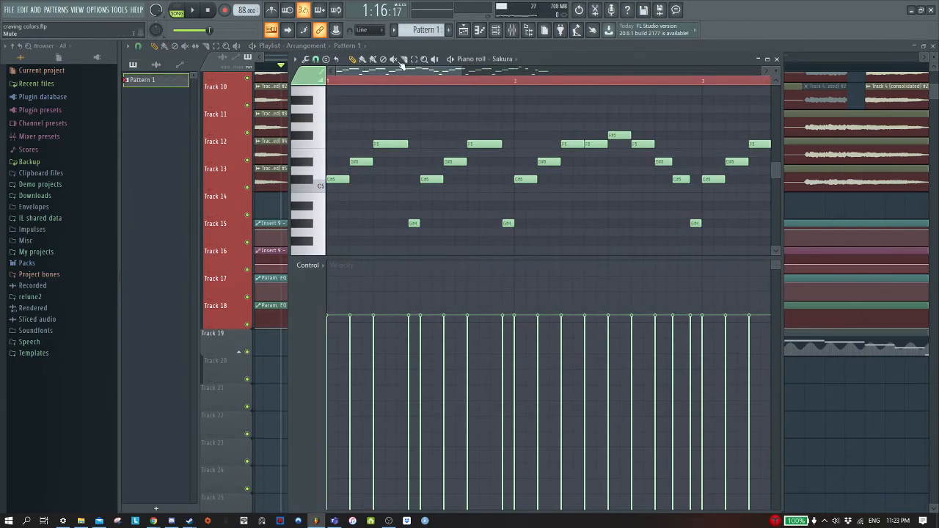
left_click(314, 61)
left_click(314, 61)
left_click(306, 60)
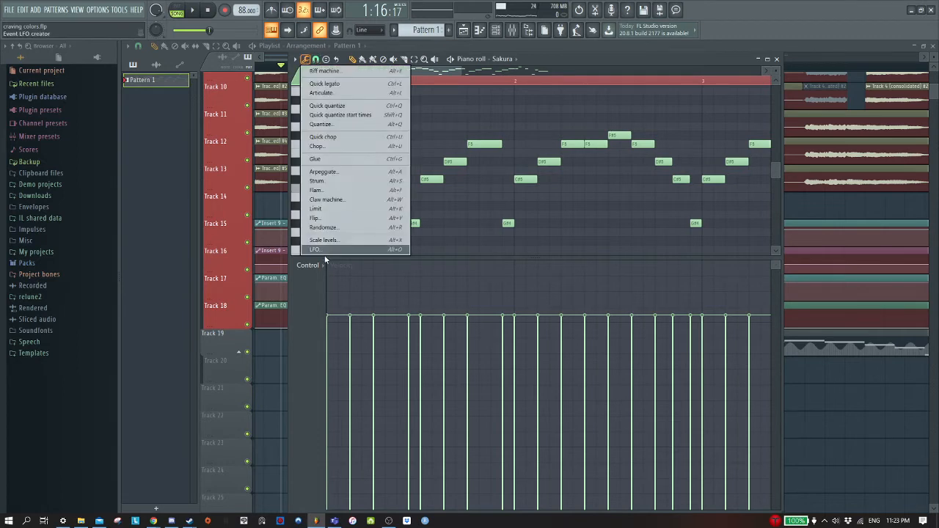
left_click(308, 62)
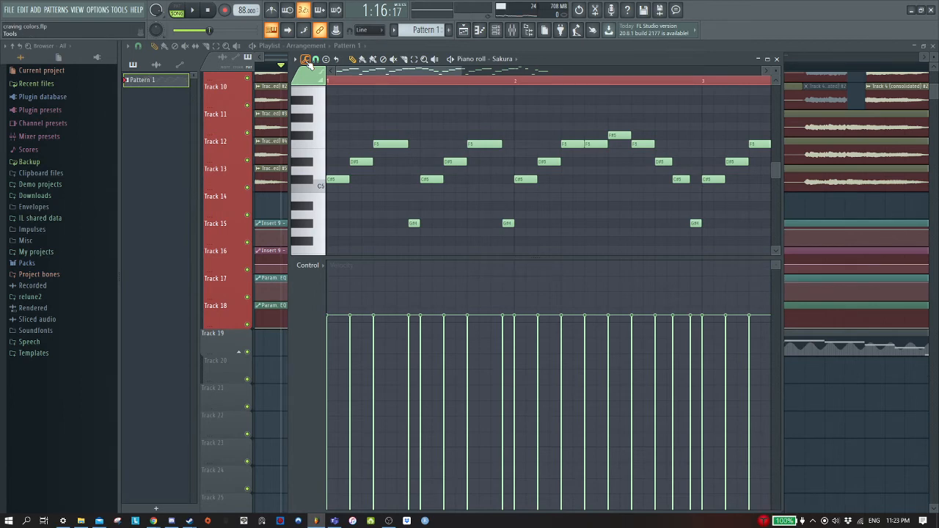
- Show the Sakura channel volume events in the piano roll's control lane, examine the wave shape at several scales, and close the piano roll
left_click(318, 266)
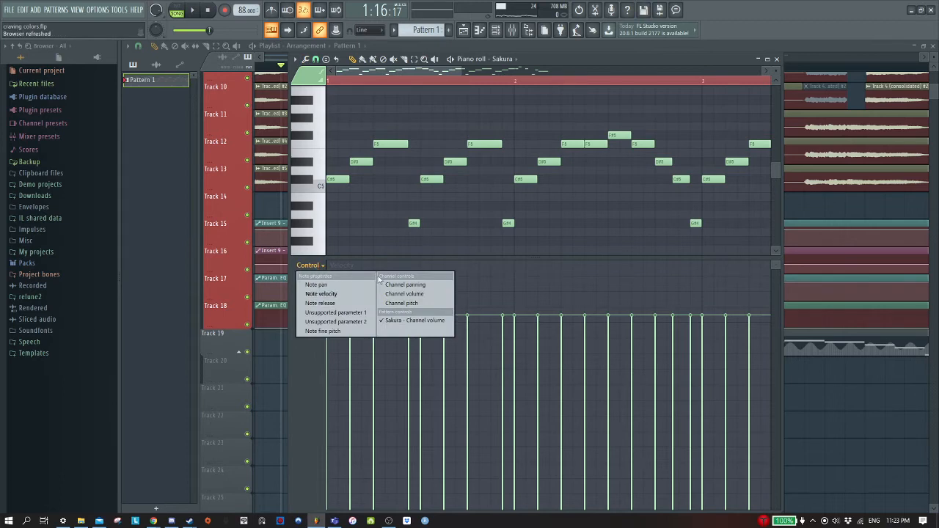
left_click(400, 323)
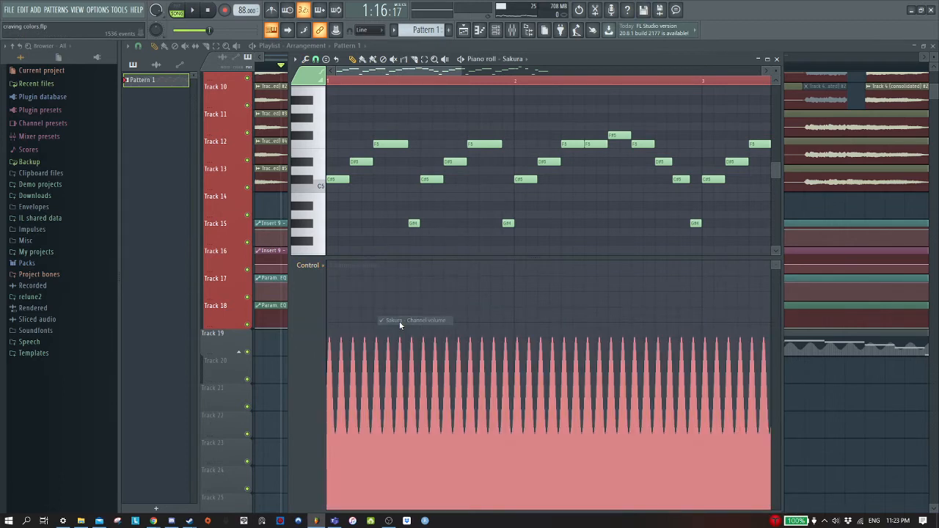
scroll(313, 330, "down", 3)
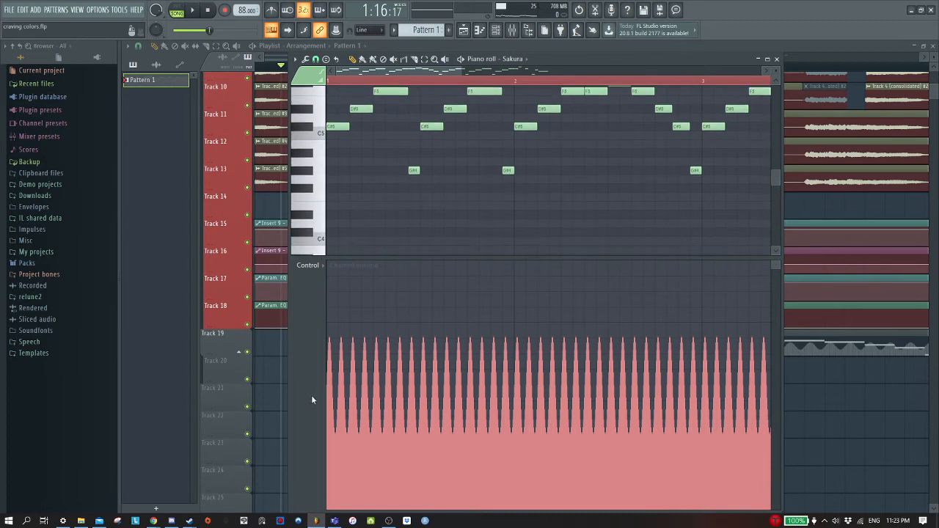
scroll(303, 375, "up", 5)
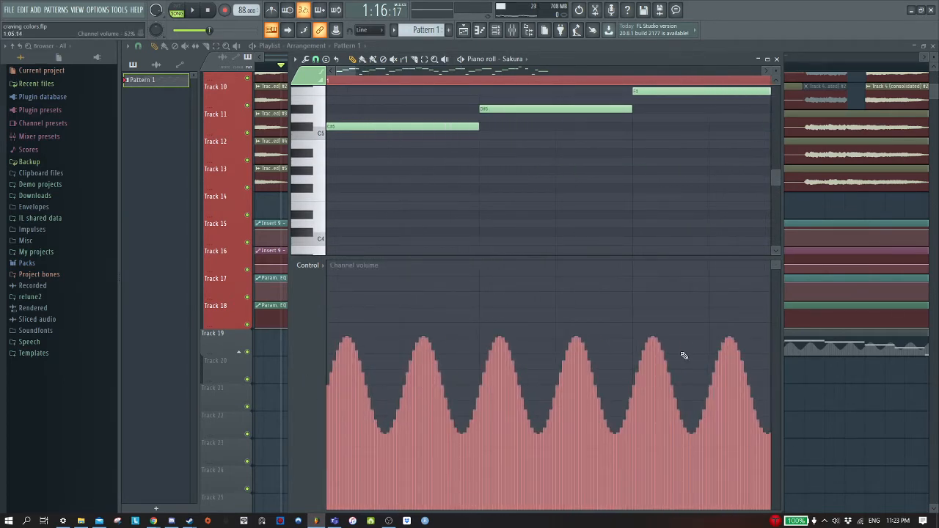
scroll(682, 356, "down", 6)
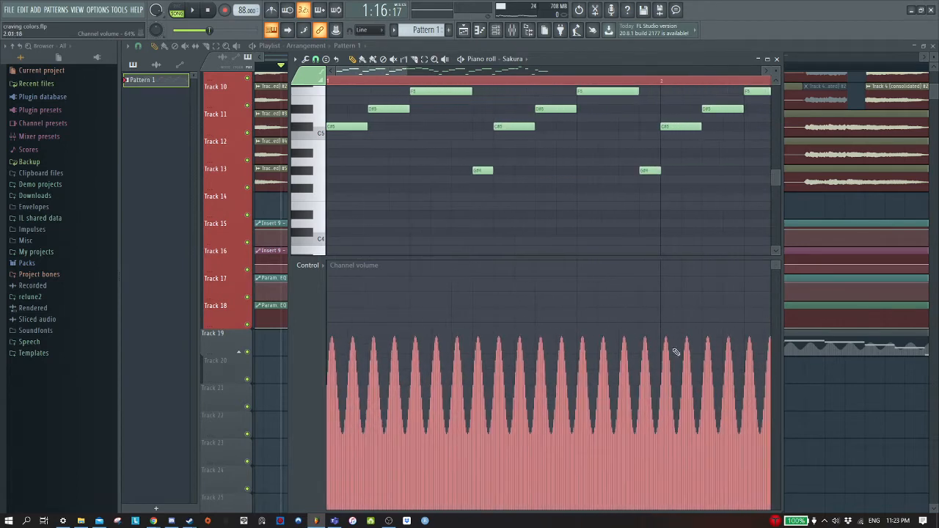
scroll(356, 342, "up", 4)
scroll(342, 335, "down", 3)
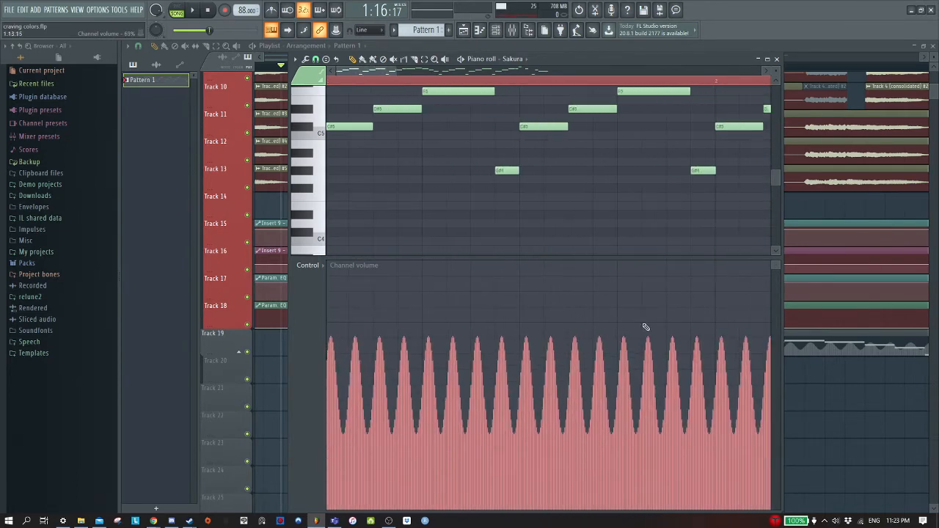
left_click(777, 59)
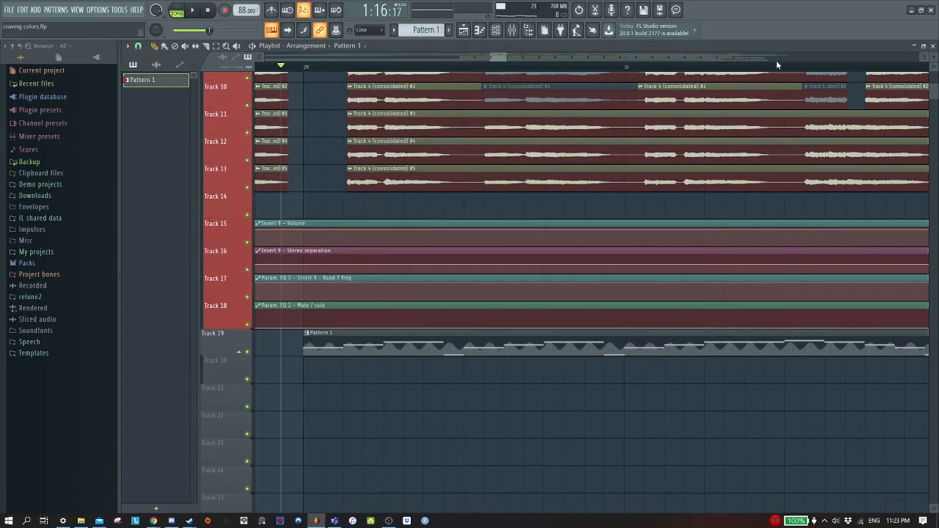
- Reopen the Sakura piano roll and display the channel volume events for the whole of Pattern 1
key("space")
key("space")
left_click(479, 30)
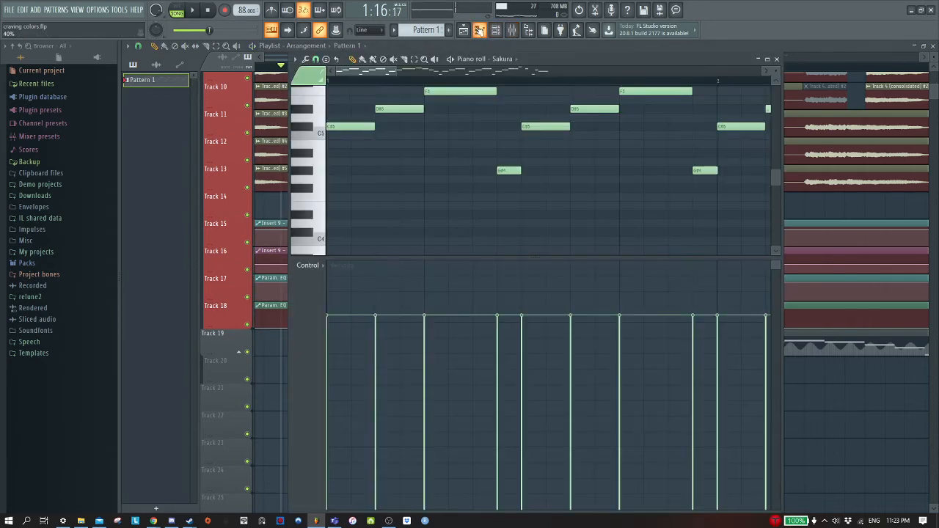
left_click(309, 265)
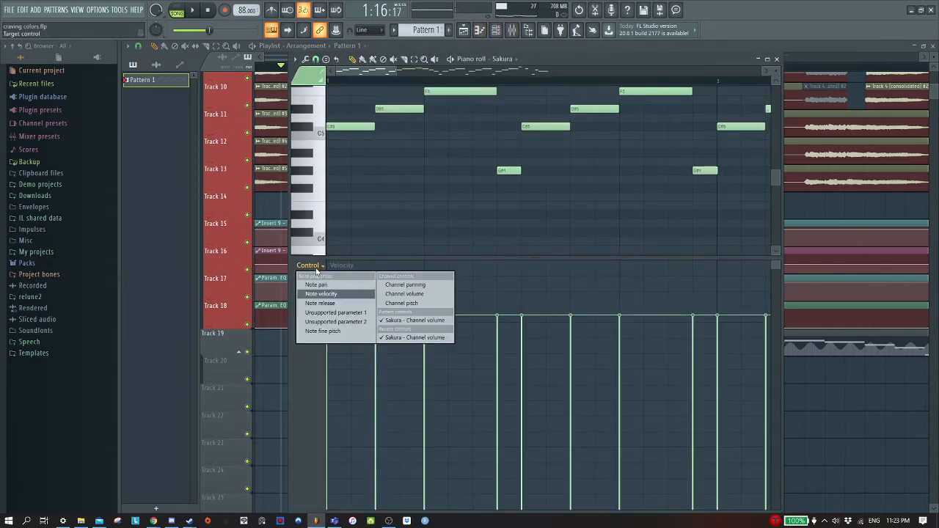
left_click(405, 321)
left_click(321, 266)
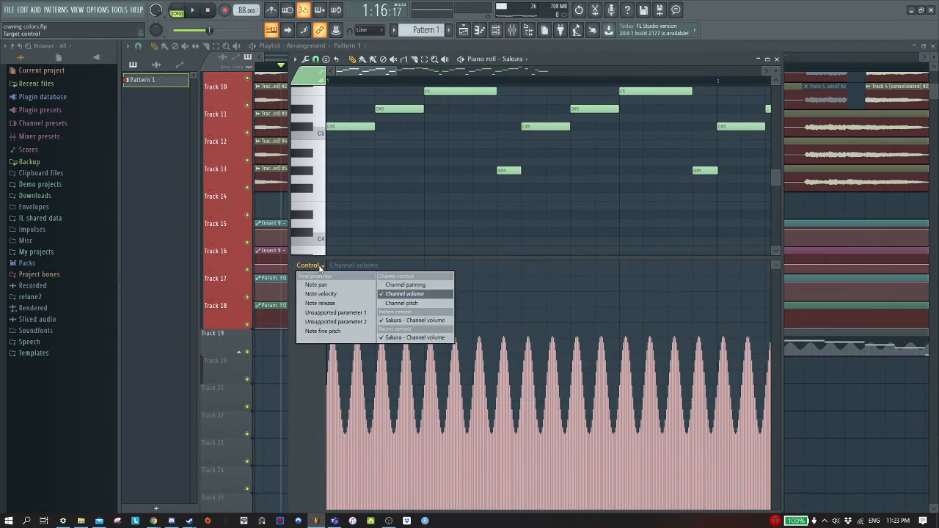
left_click(321, 267)
scroll(441, 316, "down", 5)
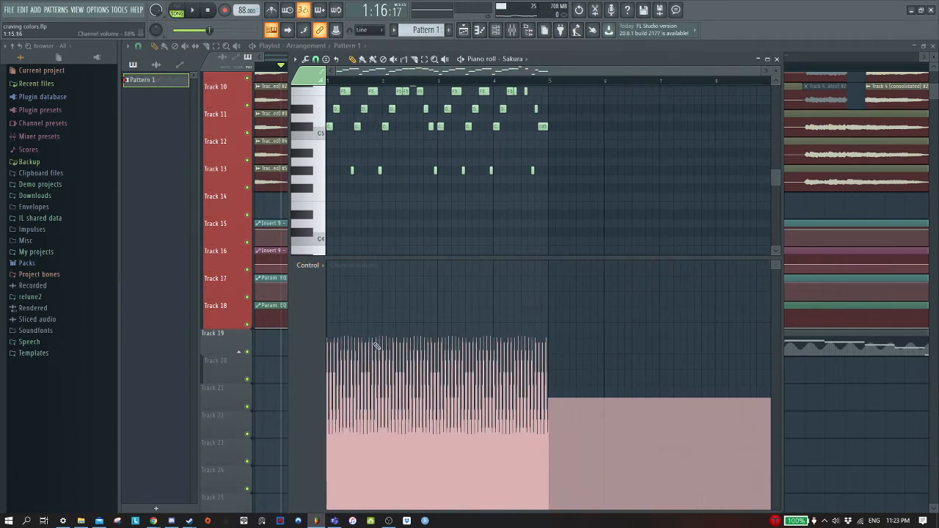
- Try a flat channel volume level across Pattern 1's four bars, play it for comparison, and undo the volume edits
mouse_move(349, 412)
left_mouse_down()
mouse_move(424, 465)
mouse_move(543, 493)
mouse_move(383, 509)
mouse_move(552, 503)
mouse_move(323, 499)
mouse_move(300, 488)
left_mouse_up()
key("ctrl+z")
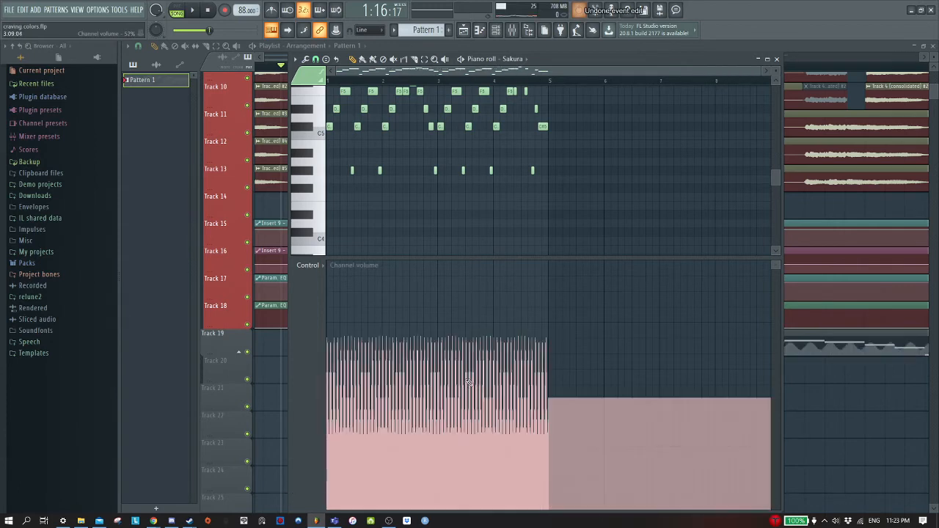
left_click_drag(547, 339, 293, 339)
key("space")
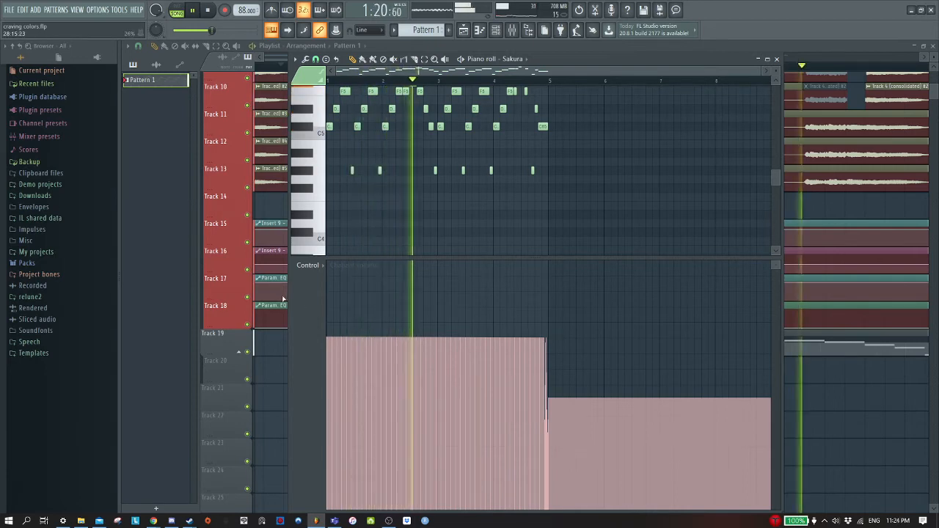
key("space")
key("ctrl+z")
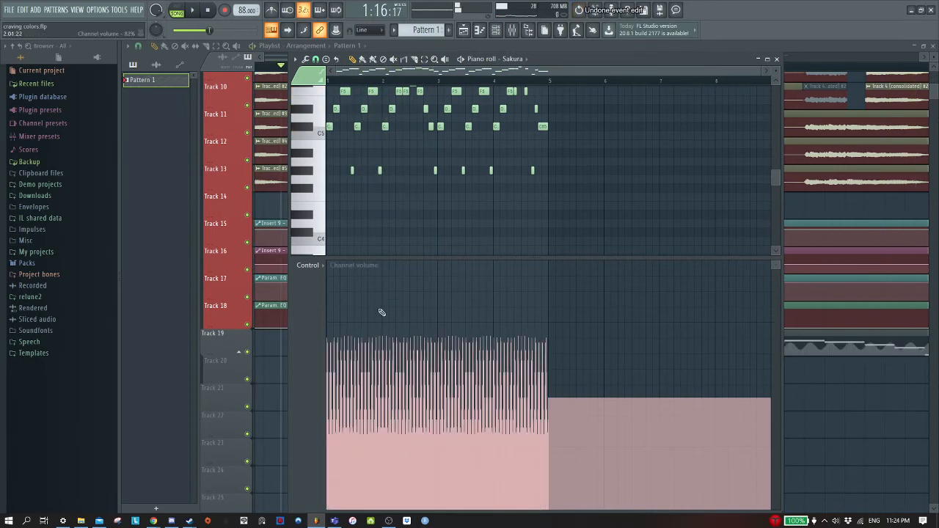
- Audition Pattern 1 with its wave-shaped volume events, close the piano roll, and follow the clip in the playlist before stopping playback
key("space")
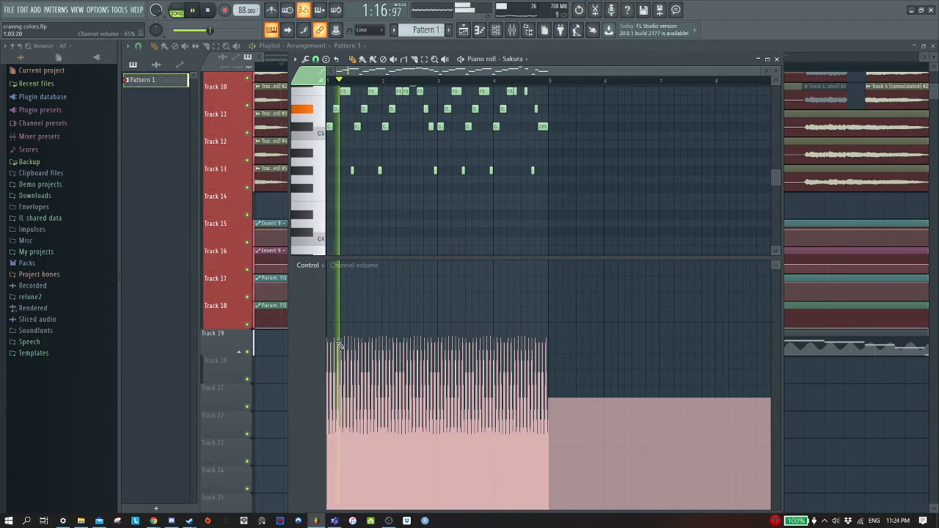
left_click(779, 60)
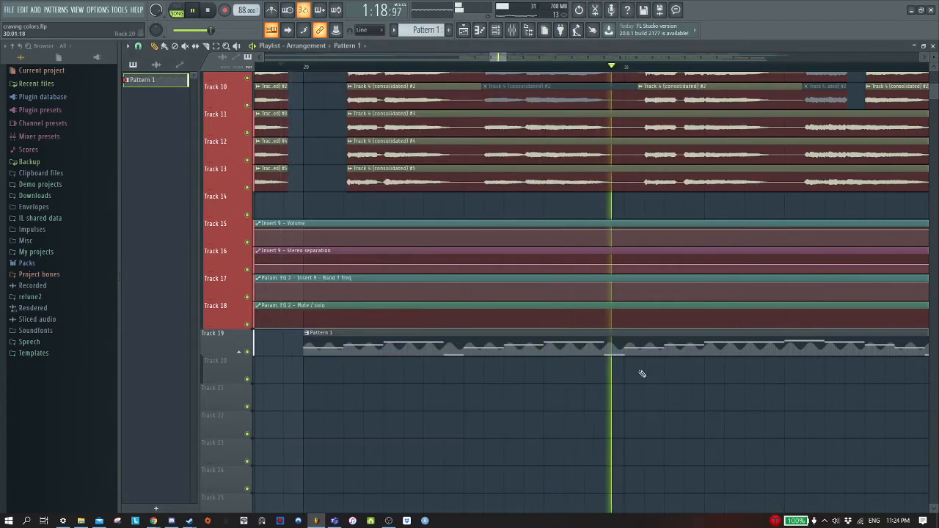
scroll(631, 403, "up", 2)
scroll(635, 403, "up", 3)
scroll(638, 389, "down", 5)
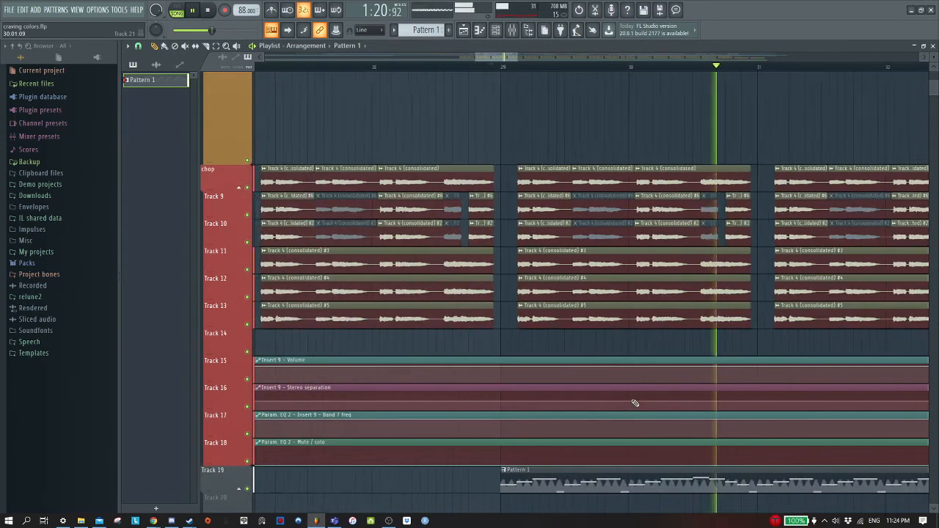
key("space")
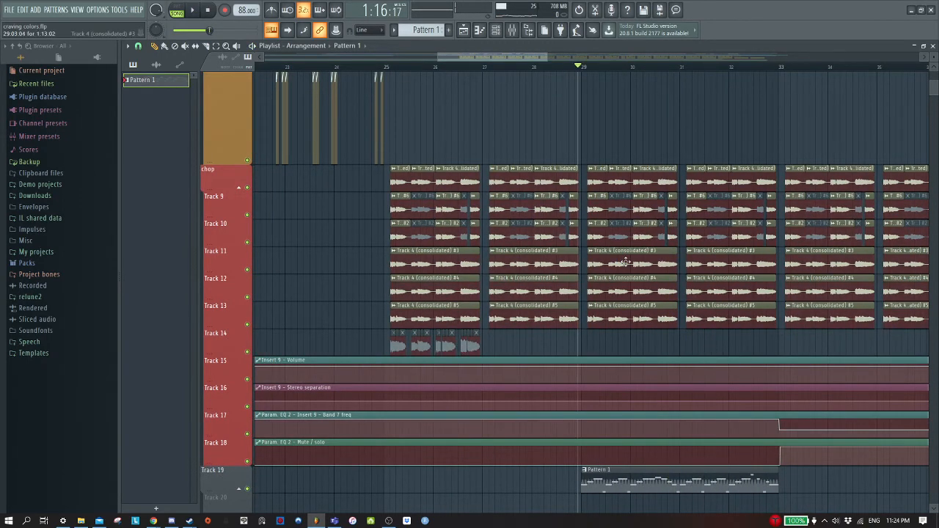
- Open the mixer and end the Sakura track's solo so all mixer tracks are enabled
scroll(625, 262, "down", 3)
scroll(666, 199, "up", 5)
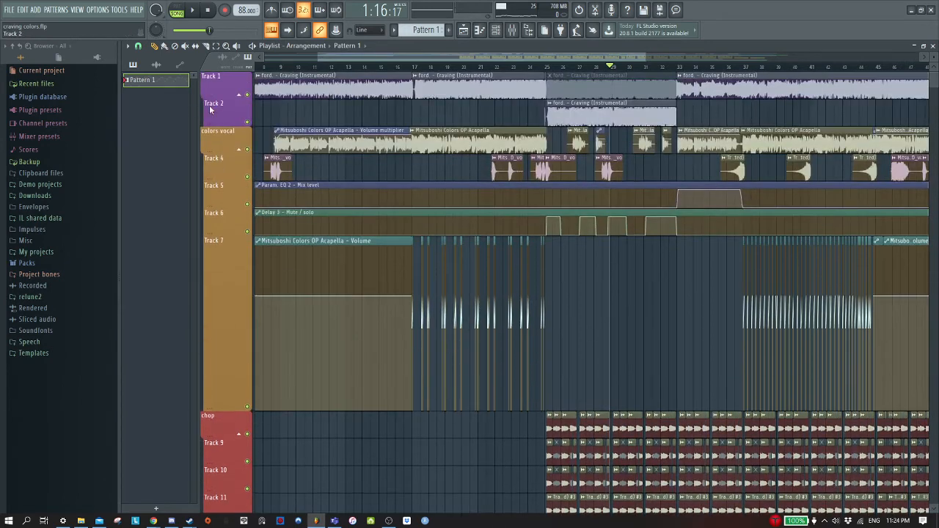
left_click(513, 31)
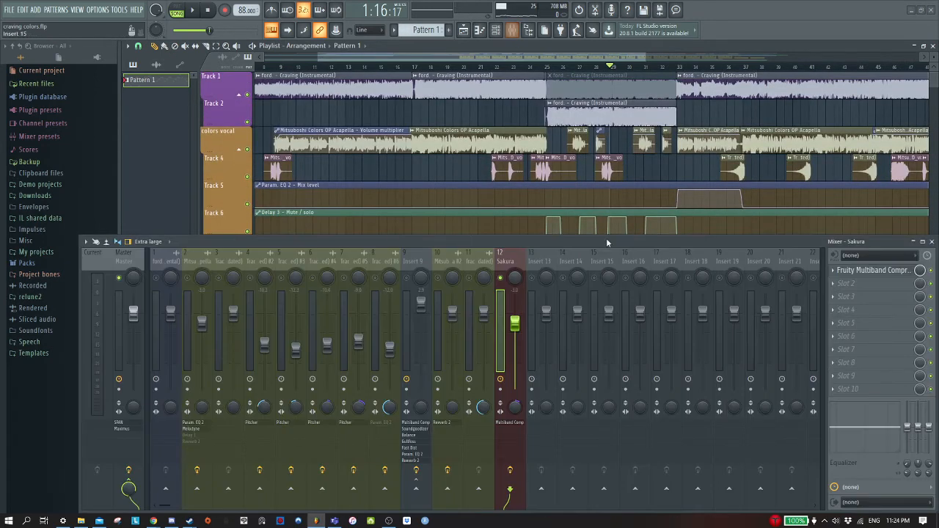
scroll(196, 232, "down", 3)
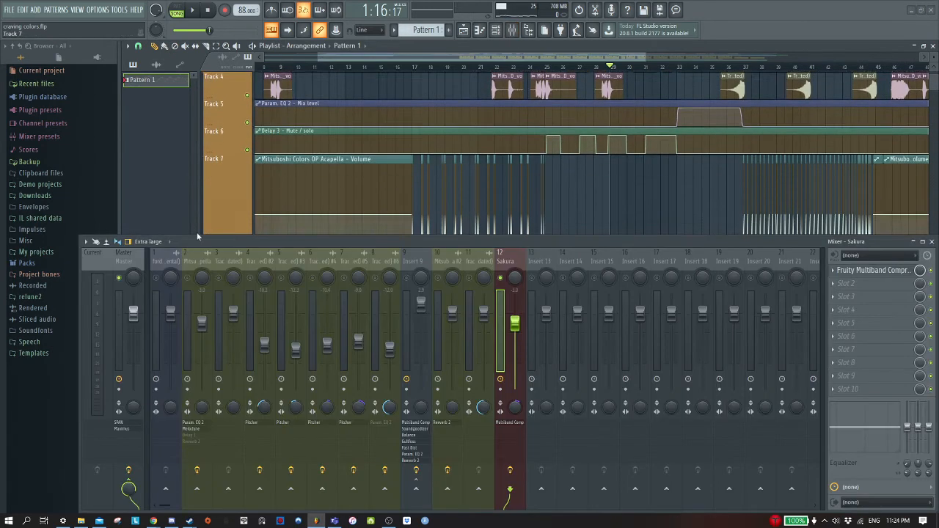
right_click(156, 279)
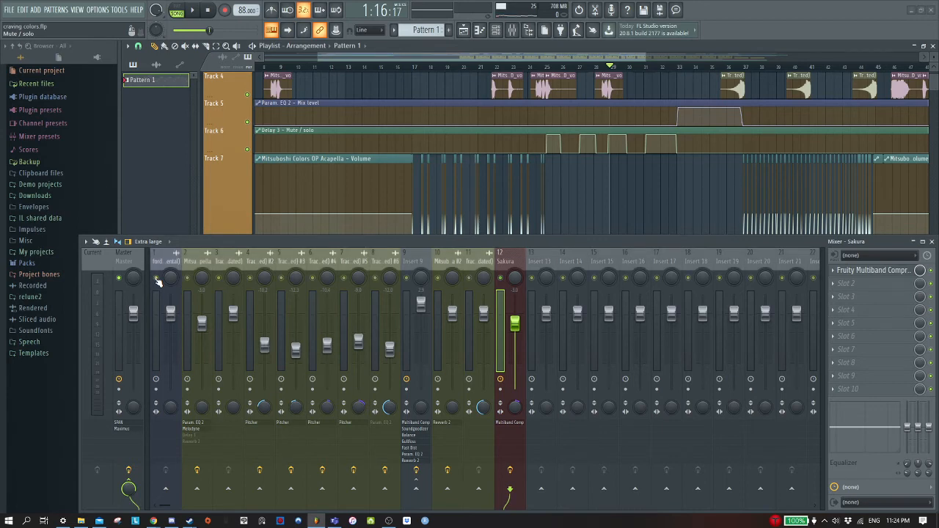
- Play the mix from bar 25 through the chop layers, and jump to just before Track 19's first Pattern 1 clip
scroll(386, 152, "down", 5)
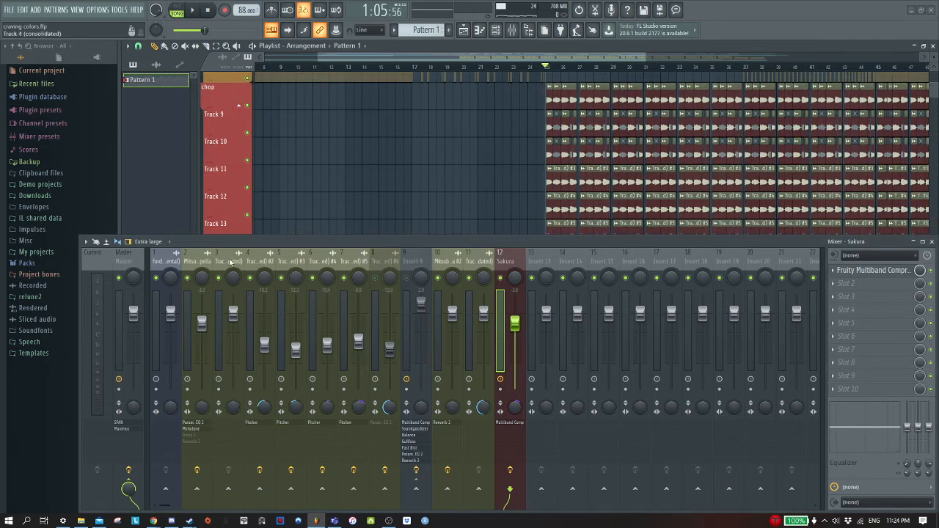
key("space")
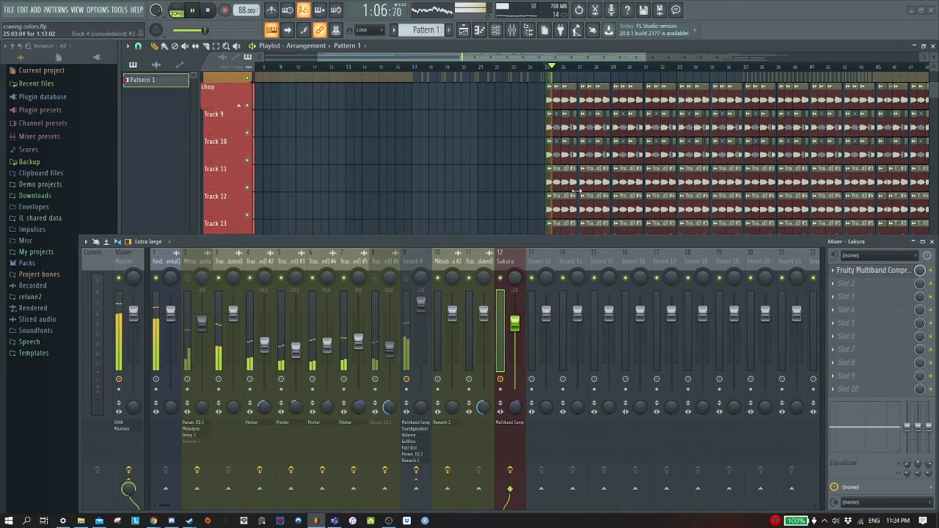
scroll(577, 191, "down", 9)
scroll(721, 157, "up", 3)
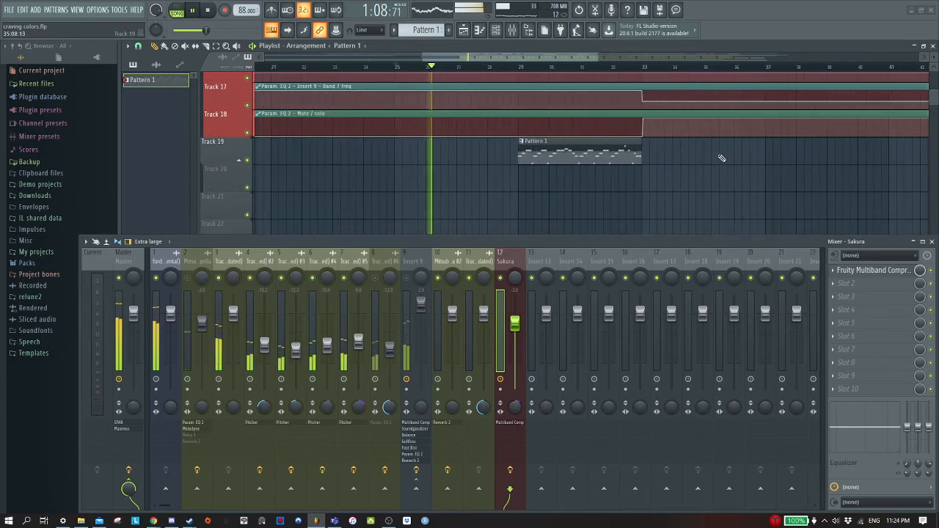
scroll(721, 158, "up", 2)
left_click(519, 66)
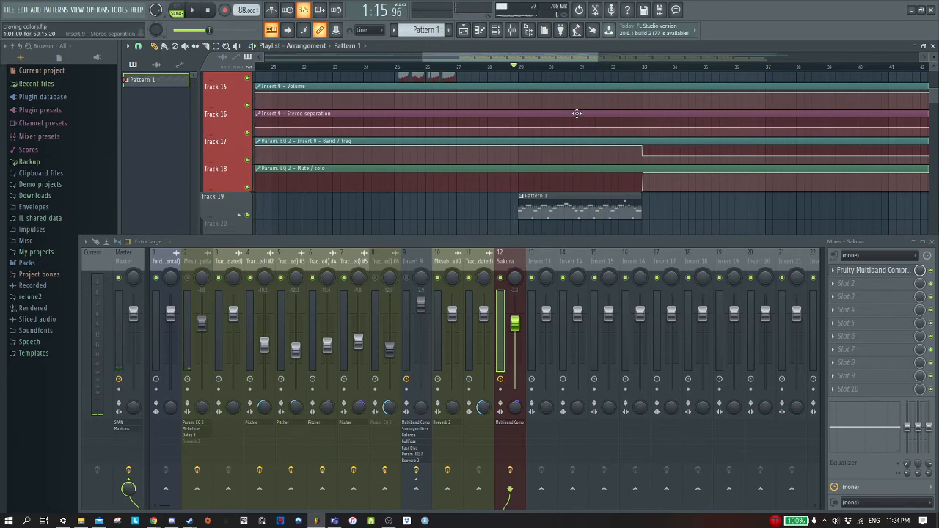
- Close the mixer and examine the arrangement's ending, from the vocal and chop layers to Track 19's last Pattern 1 clips
scroll(700, 199, "down", 5)
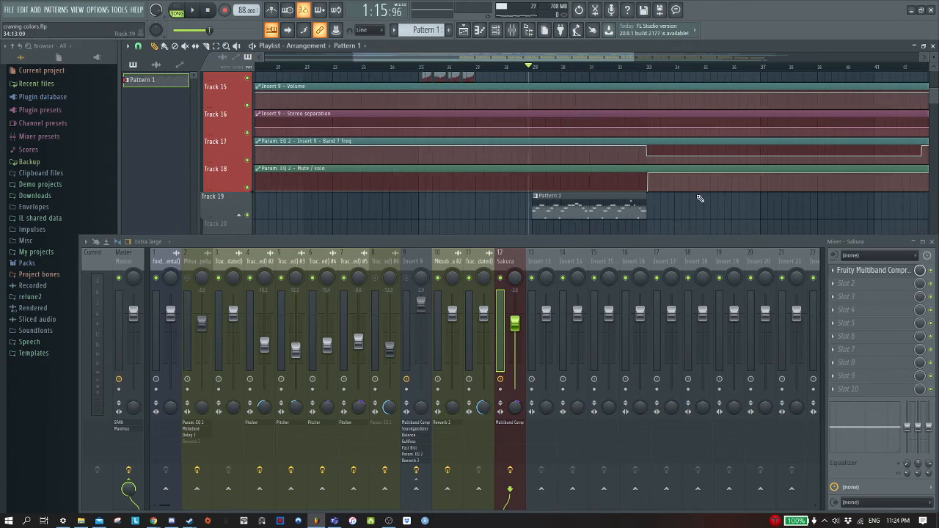
scroll(823, 196, "up", 3)
scroll(830, 196, "up", 6)
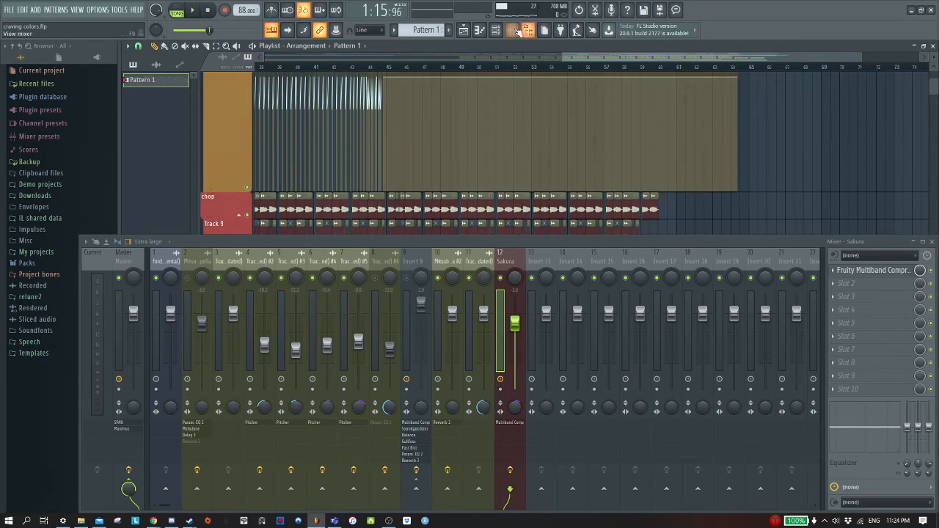
left_click(518, 31)
scroll(817, 258, "up", 3)
scroll(817, 256, "down", 4)
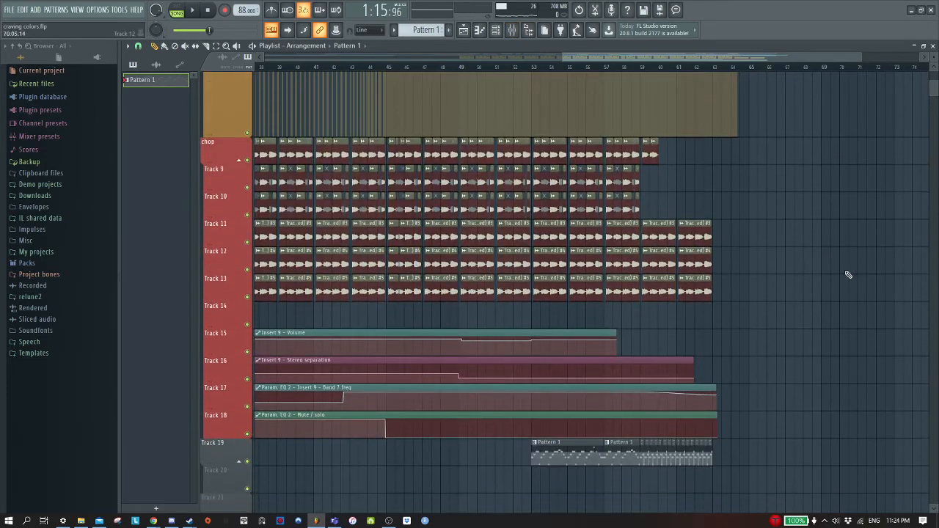
scroll(854, 286, "down", 2)
scroll(820, 289, "up", 2)
scroll(822, 272, "up", 5)
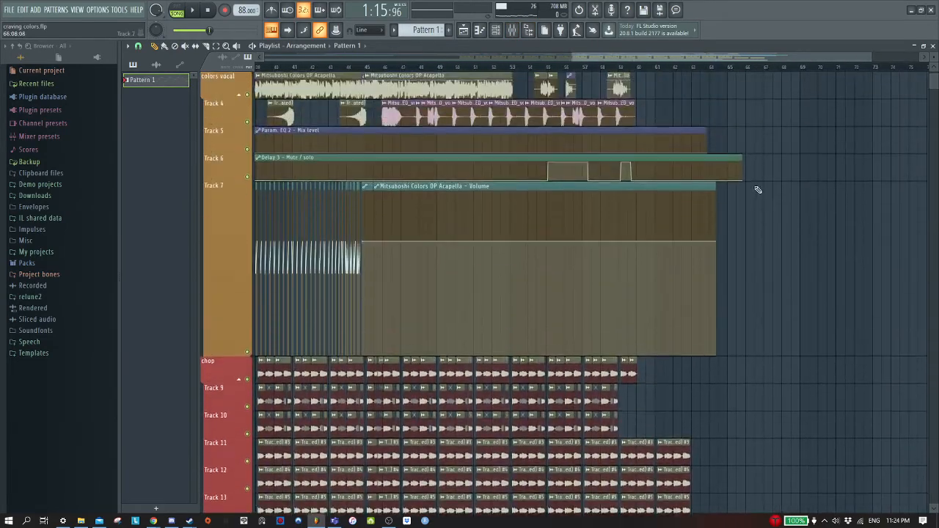
scroll(697, 132, "up", 2)
scroll(797, 252, "down", 6)
scroll(775, 348, "up", 4)
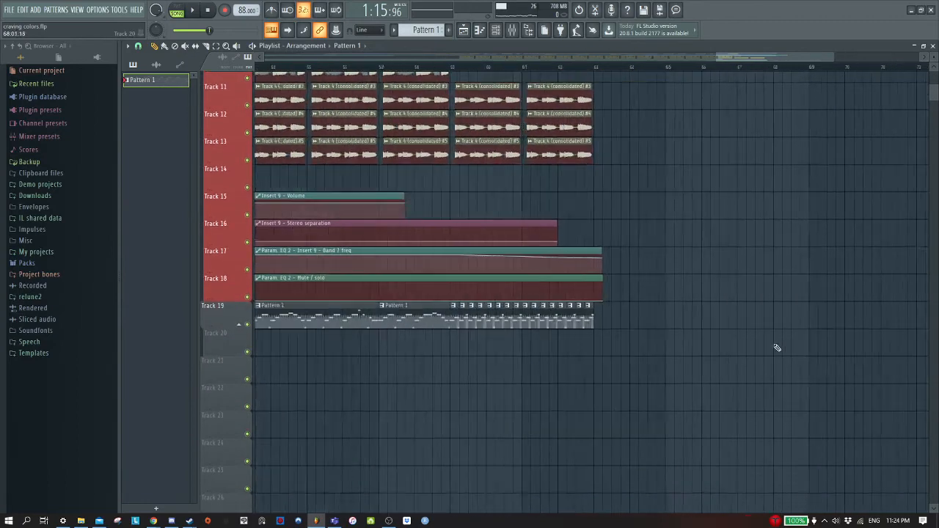
- Audition the ending from about bar 57 with Track 19's shortened Pattern 1 clips, checking the mixer between playbacks
scroll(266, 348, "down", 3)
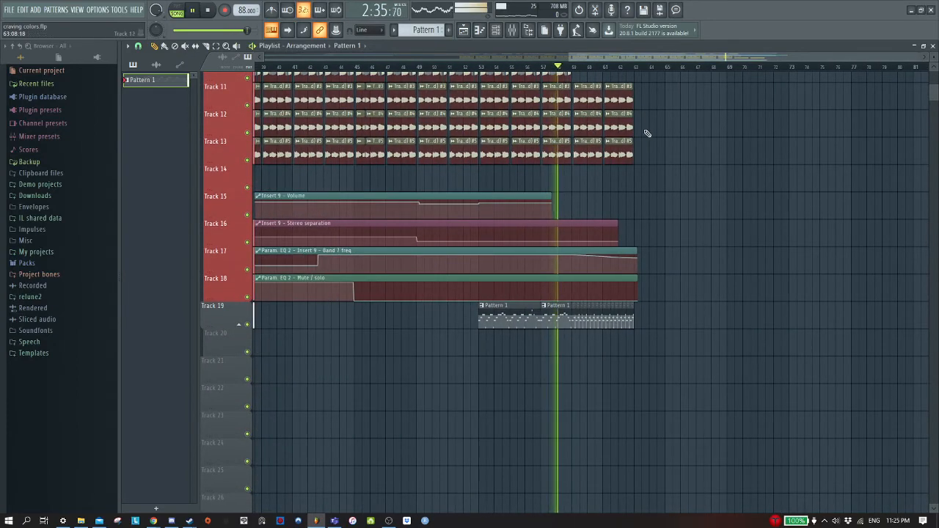
scroll(617, 169, "up", 3)
key("space")
scroll(491, 169, "up", 2)
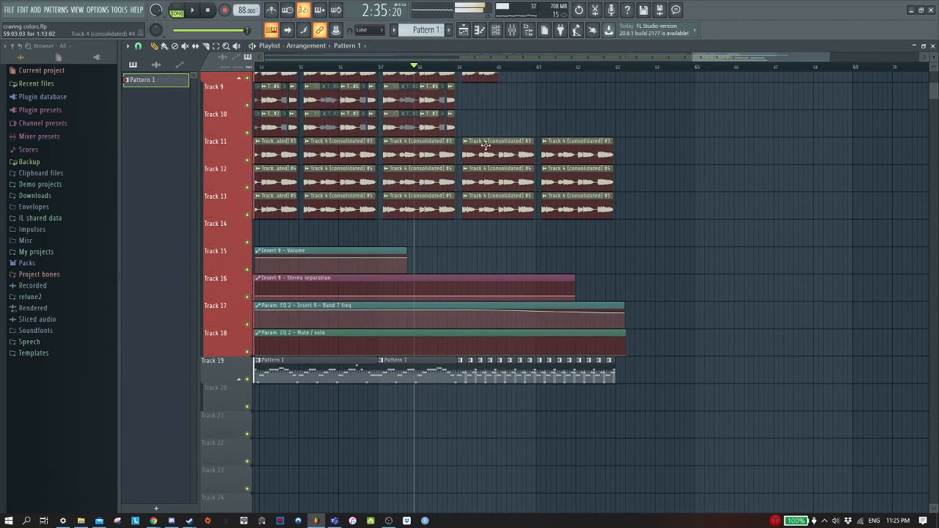
left_click(517, 29)
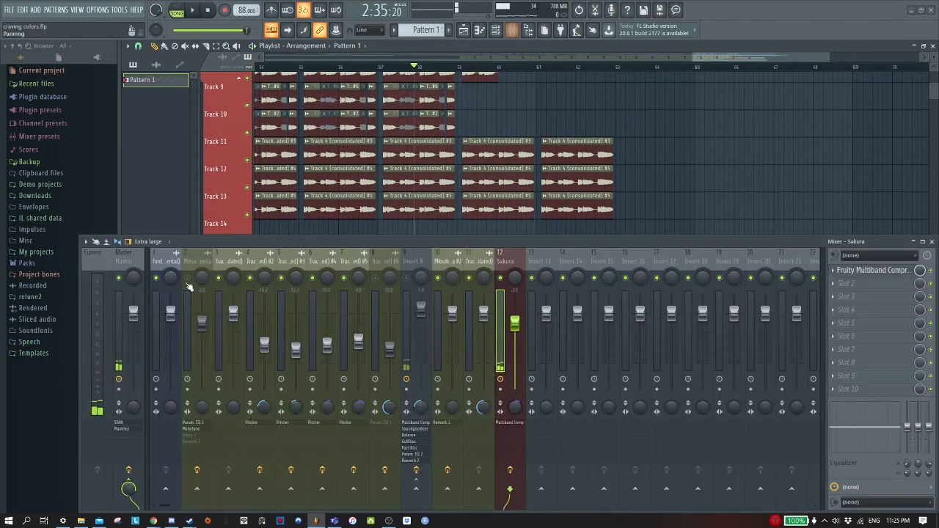
left_click(517, 29)
key("space")
scroll(514, 286, "up", 3)
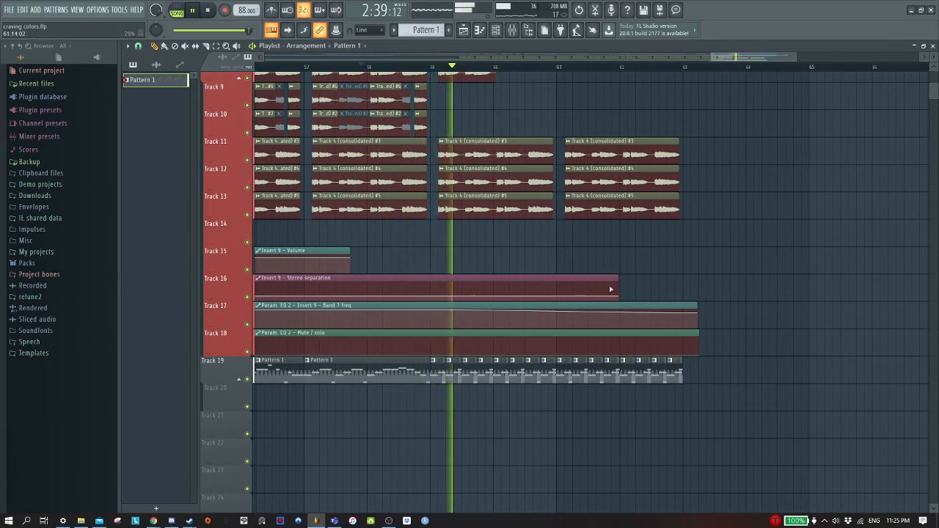
- Audition the ending's last chop clips on Tracks 11 to 13, stop playback, and check the mixer's channels before closing it
scroll(788, 292, "up", 1)
scroll(769, 292, "up", 1)
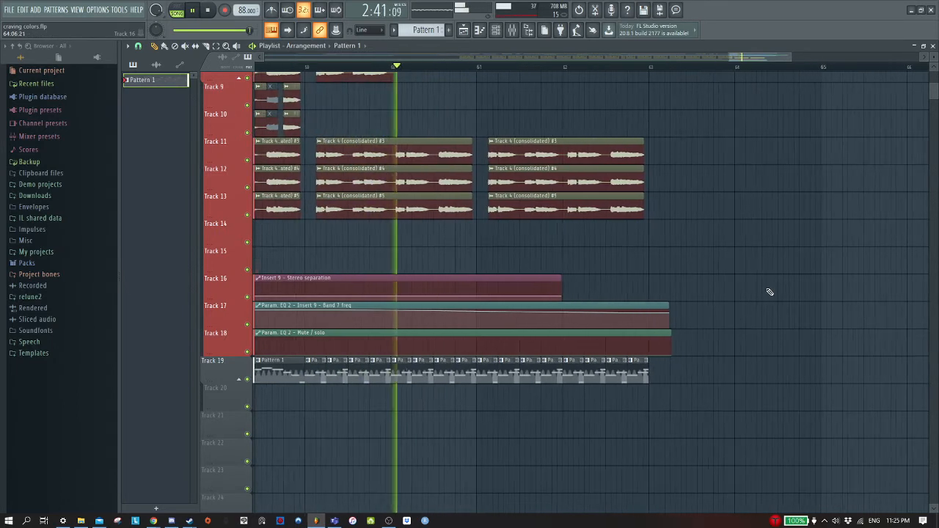
scroll(727, 272, "up", 3)
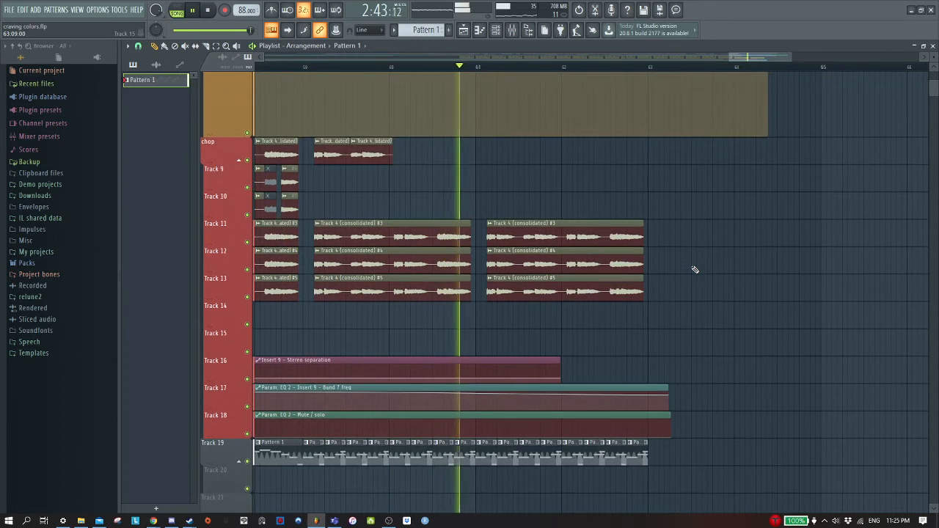
key("space")
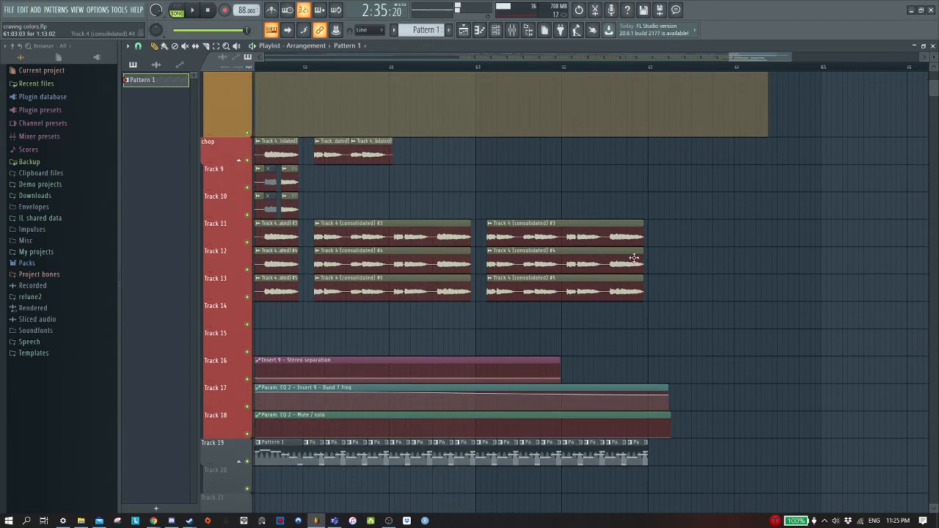
left_click(514, 30)
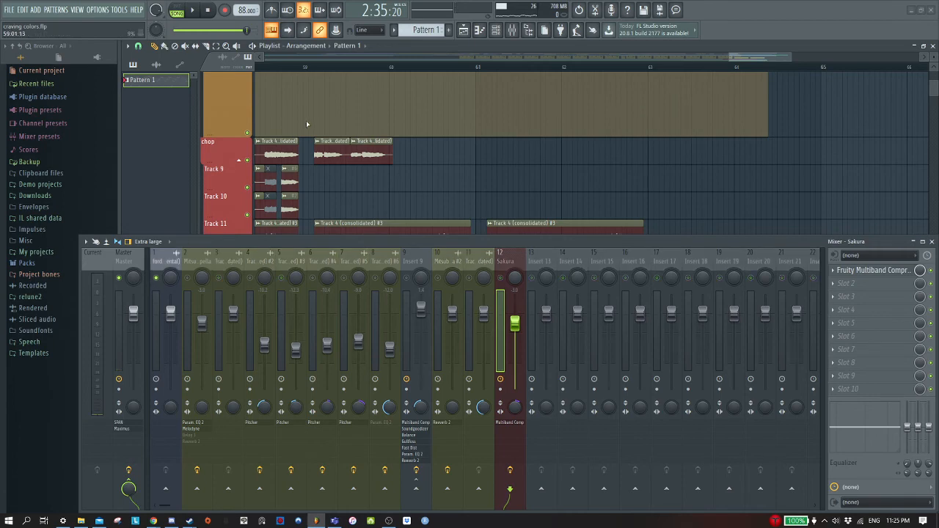
scroll(306, 124, "up", 5)
left_click(518, 31)
scroll(452, 167, "up", 1)
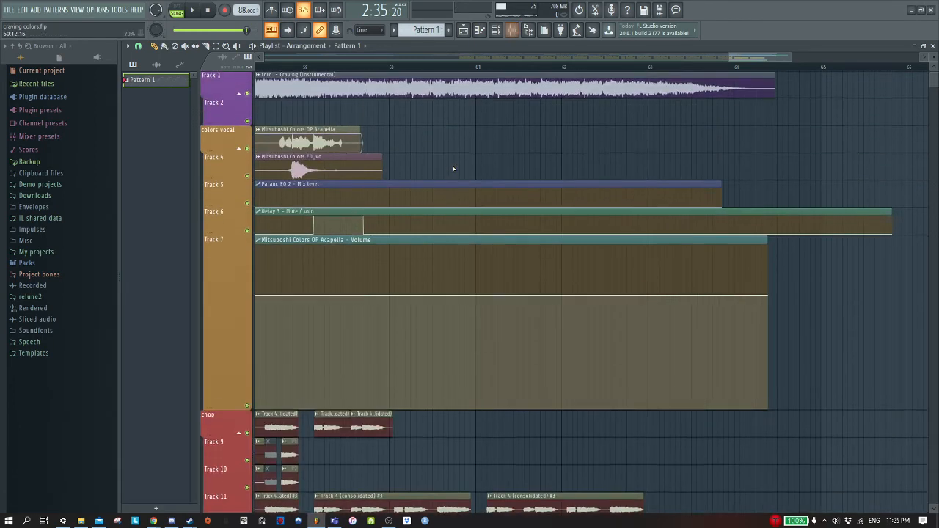
- Examine the closing chop and vocal layers, and play the ending from about bar 59 before stopping with the mixer open
scroll(450, 170, "down", 3)
scroll(472, 171, "down", 6)
scroll(473, 167, "down", 6)
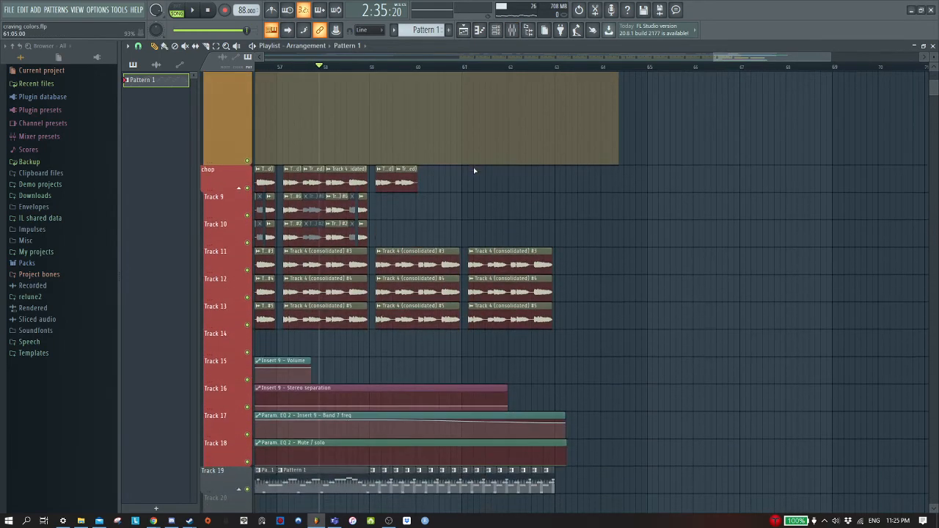
scroll(377, 178, "up", 12)
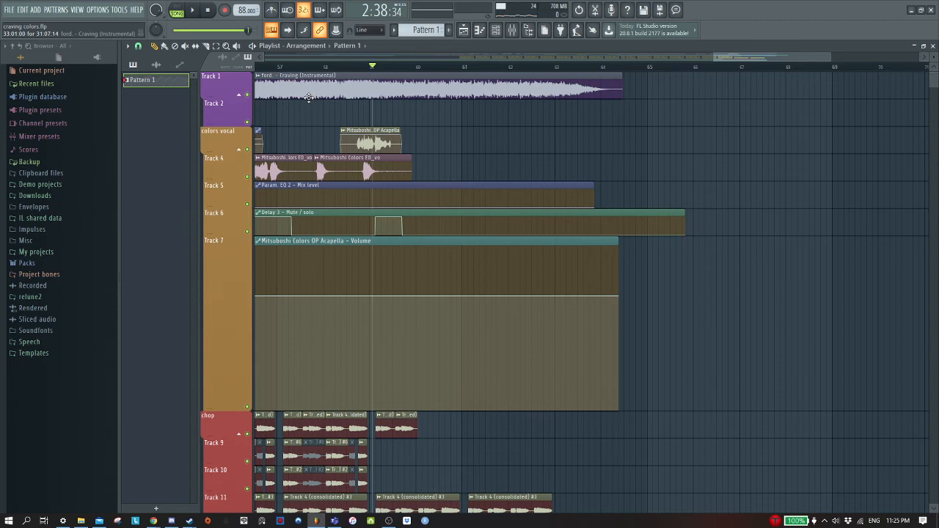
key("space")
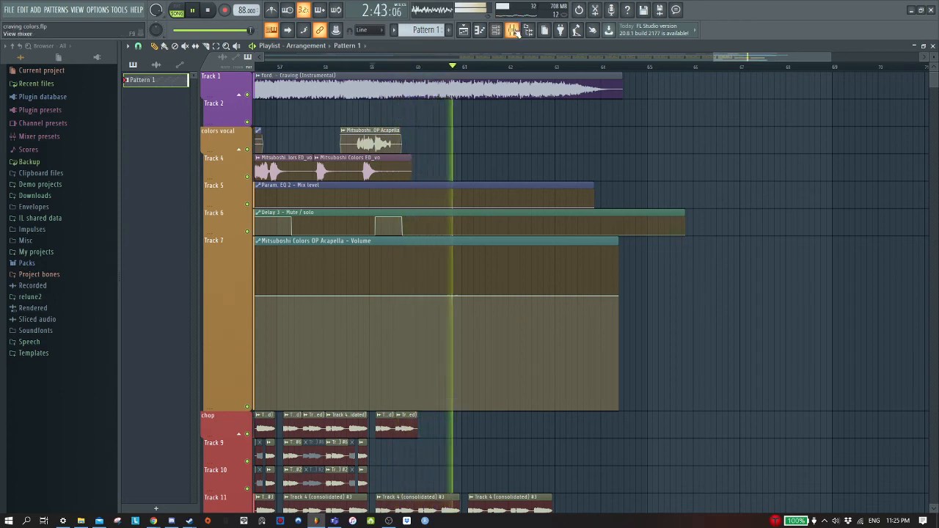
key("F9")
key("space")
scroll(501, 177, "down", 6)
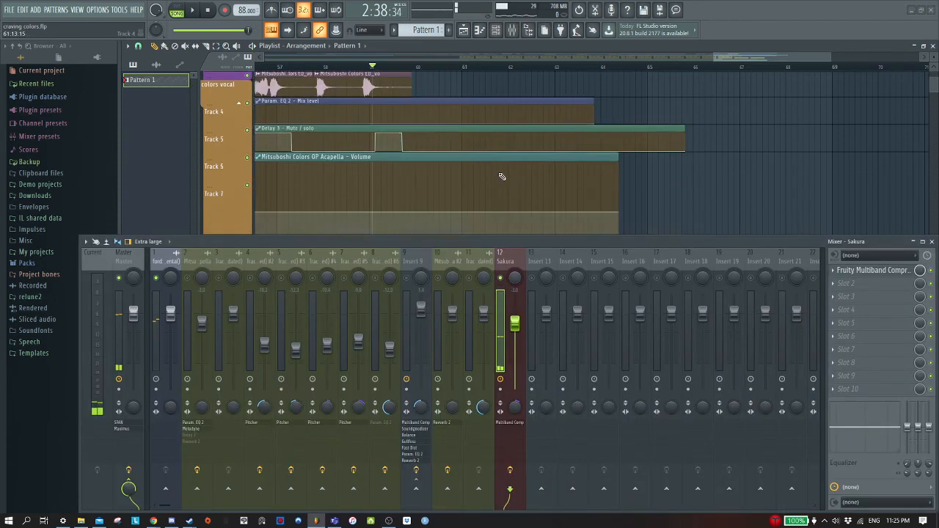
- Replay the ending from about bar 59 through the instrumental's fade-out, checking the mixer levels along the way
key("space")
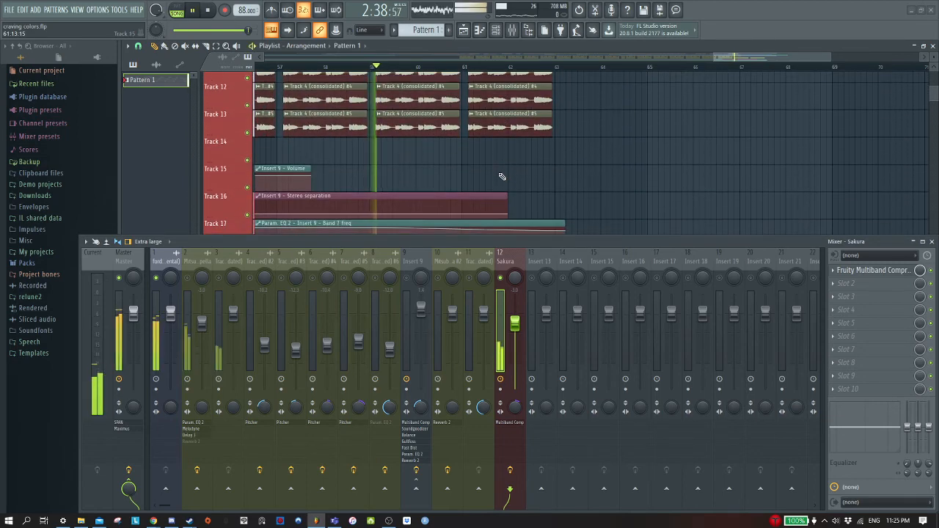
key("F9")
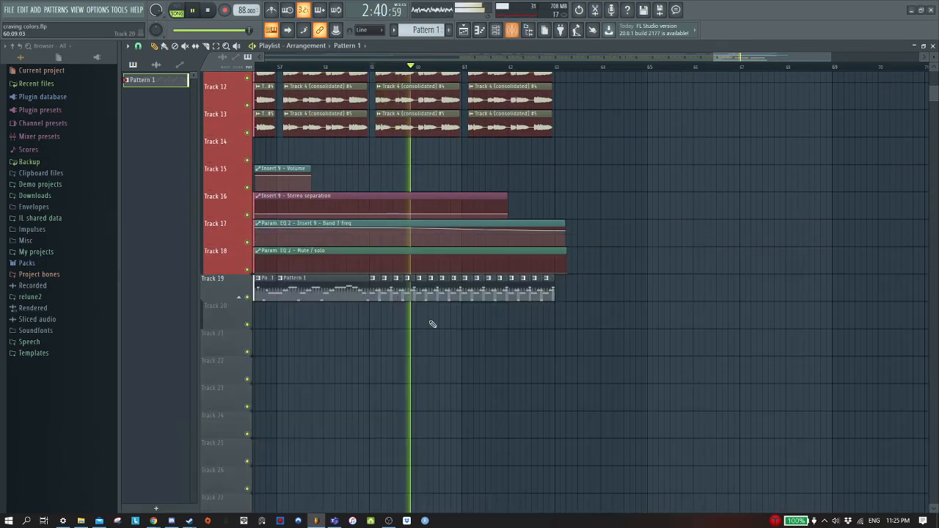
scroll(608, 225, "up", 3)
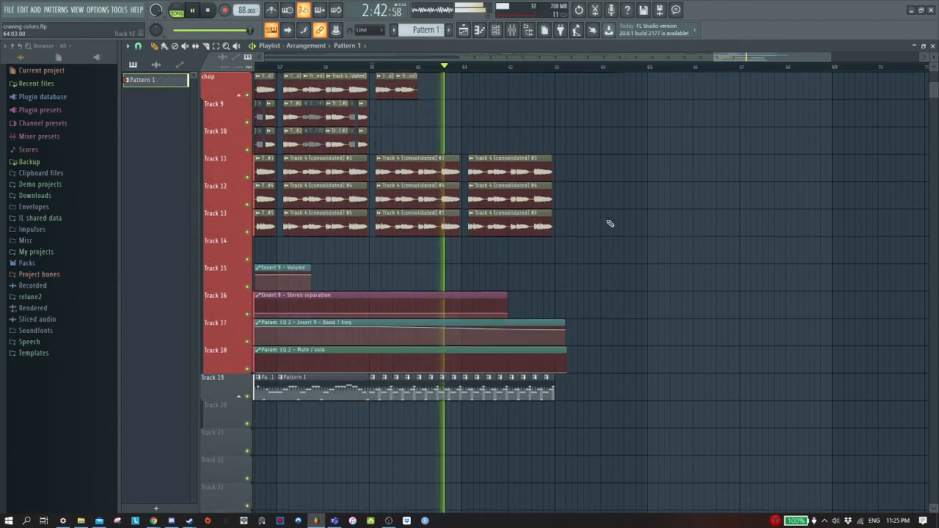
key("F9")
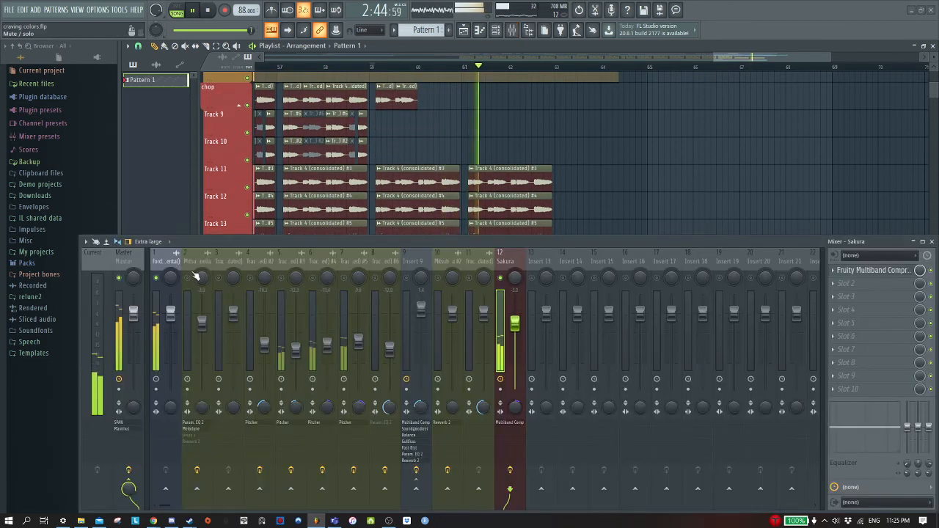
scroll(589, 202, "up", 3)
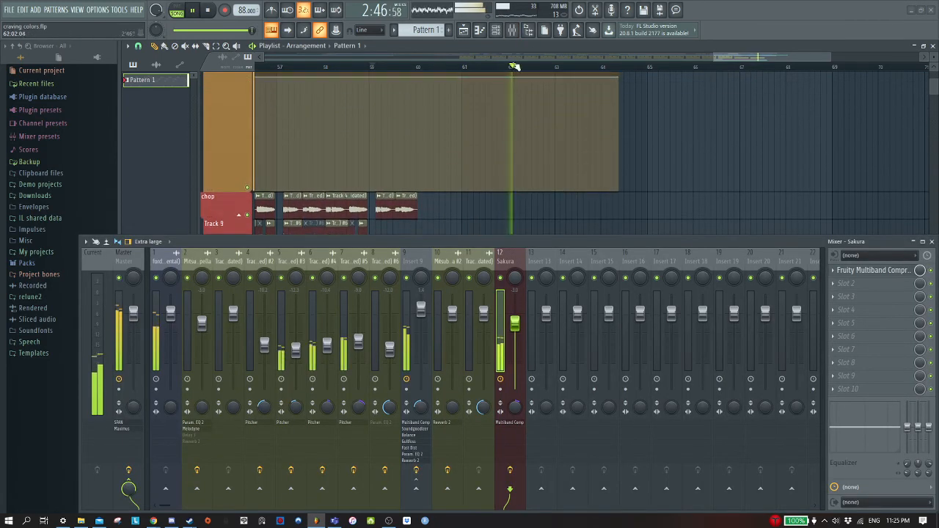
key("F9")
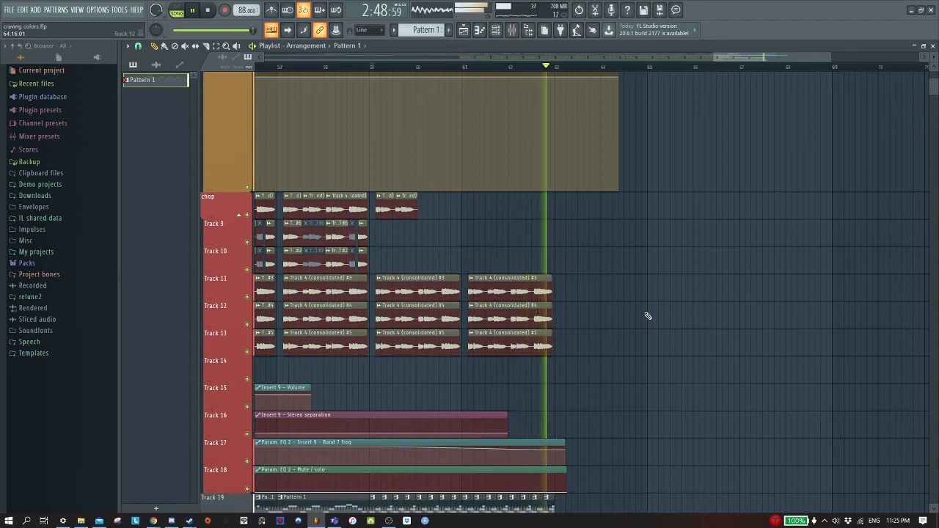
scroll(648, 315, "up", 3)
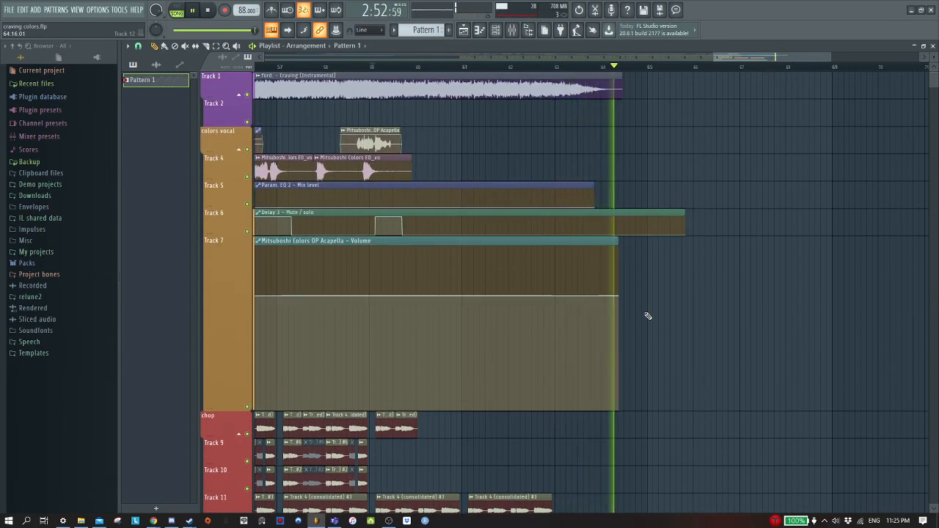
key("space")
- Review the whole arrangement down to Track 19 and set Track 7's size to 100%
scroll(648, 316, "down", 4)
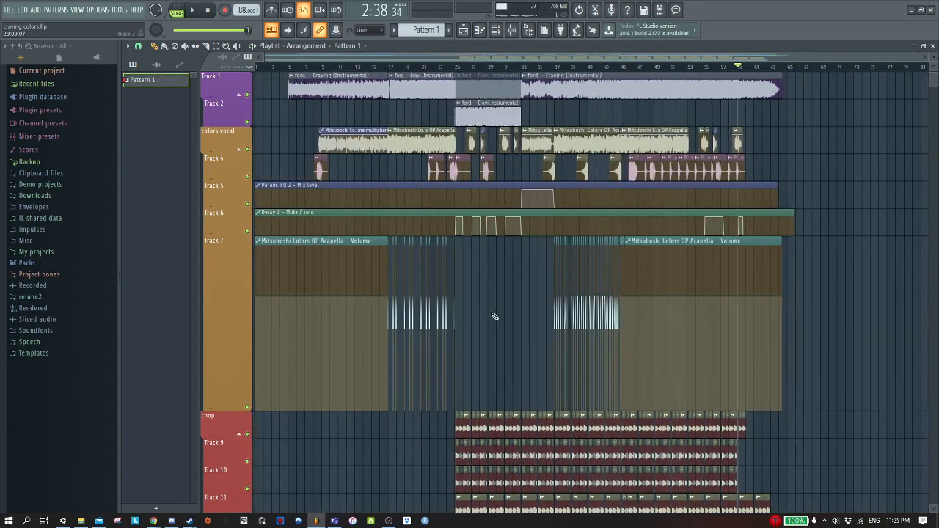
scroll(494, 317, "down", 5)
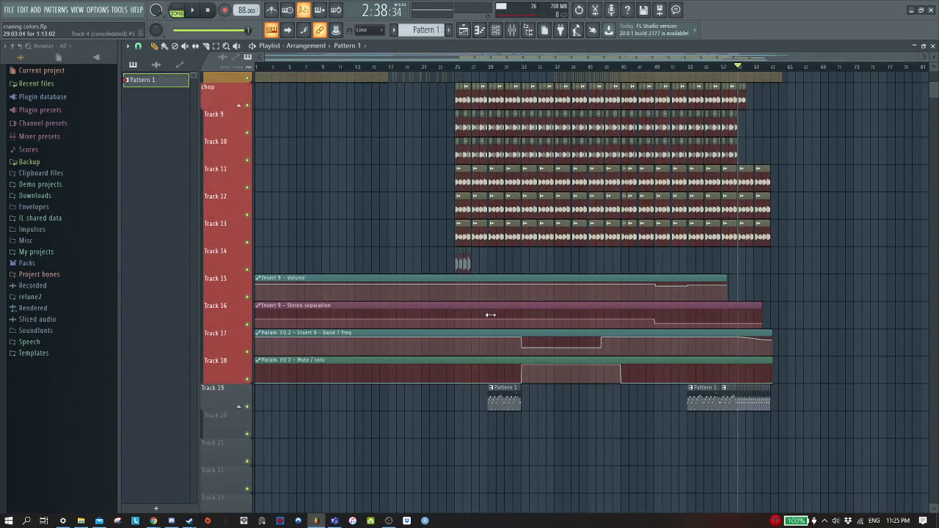
scroll(492, 320, "up", 4)
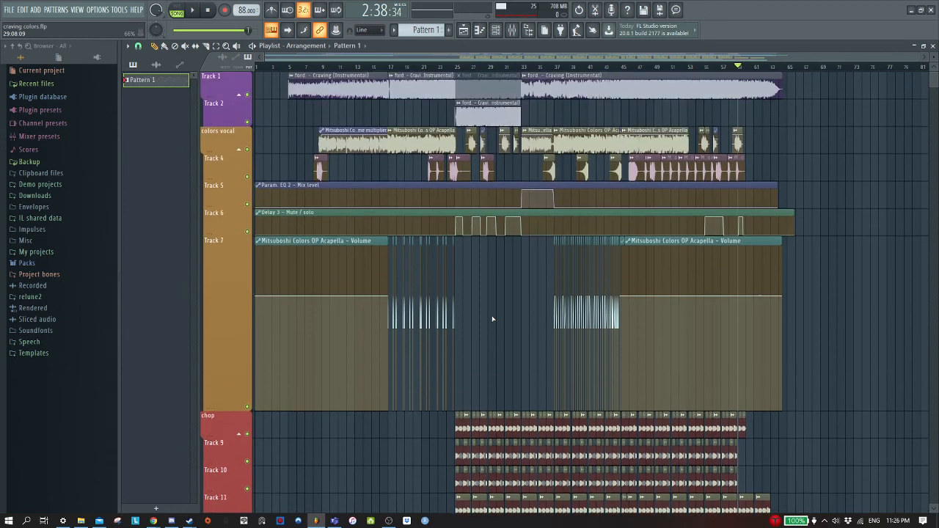
right_click(230, 332)
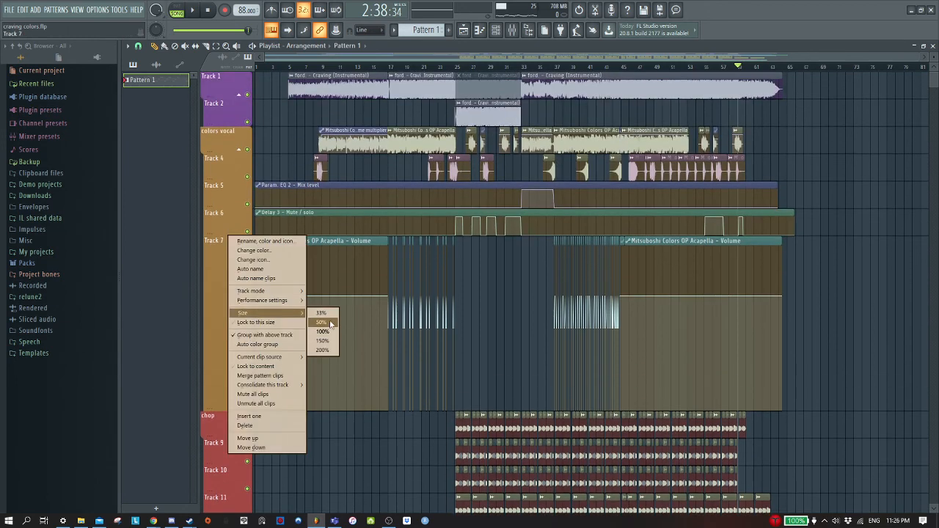
left_click(330, 332)
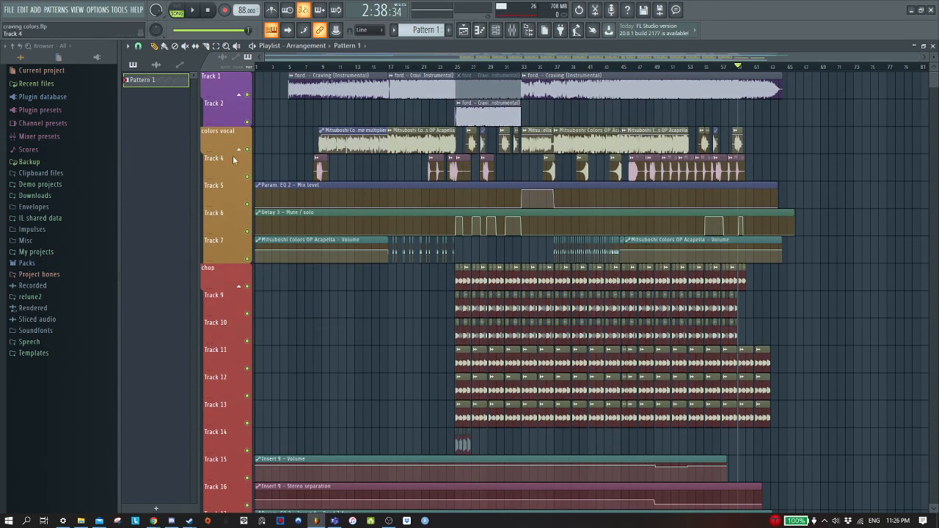